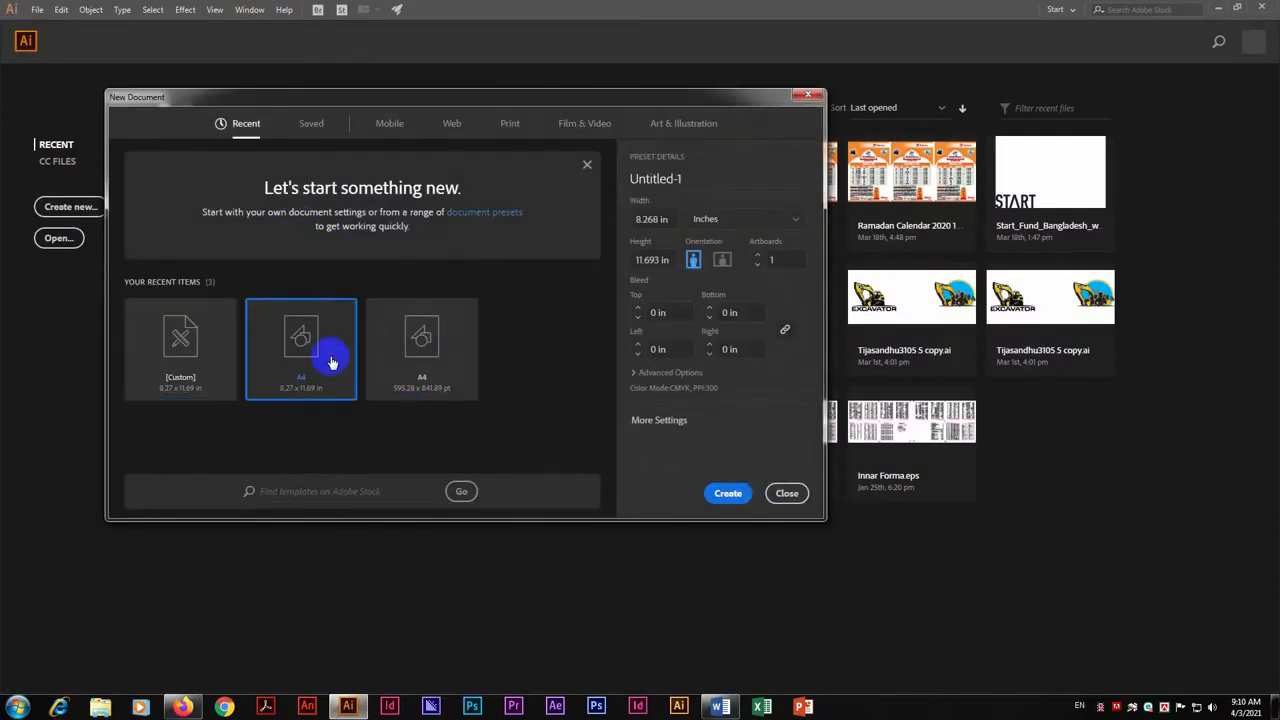
# Create a new A4 portrait document in inches and show its rulers
pyautogui.click(717, 496)
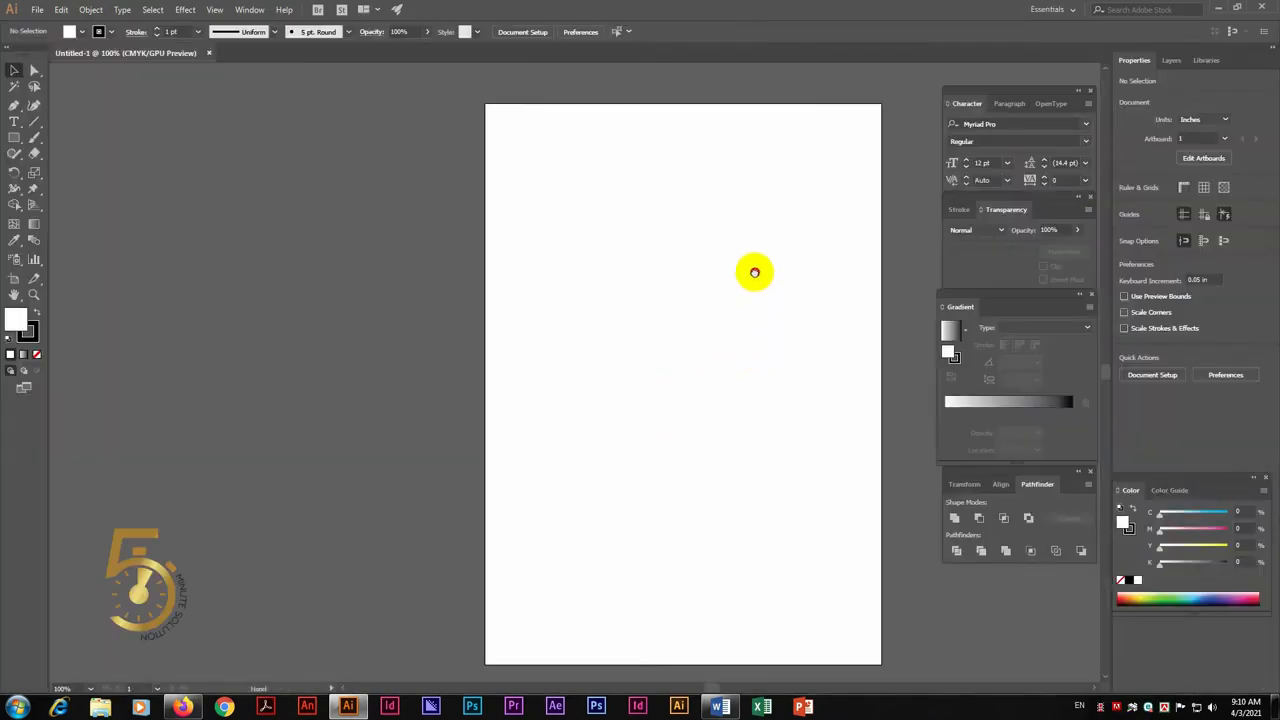
pyautogui.click(214, 9)
pyautogui.click(505, 311)
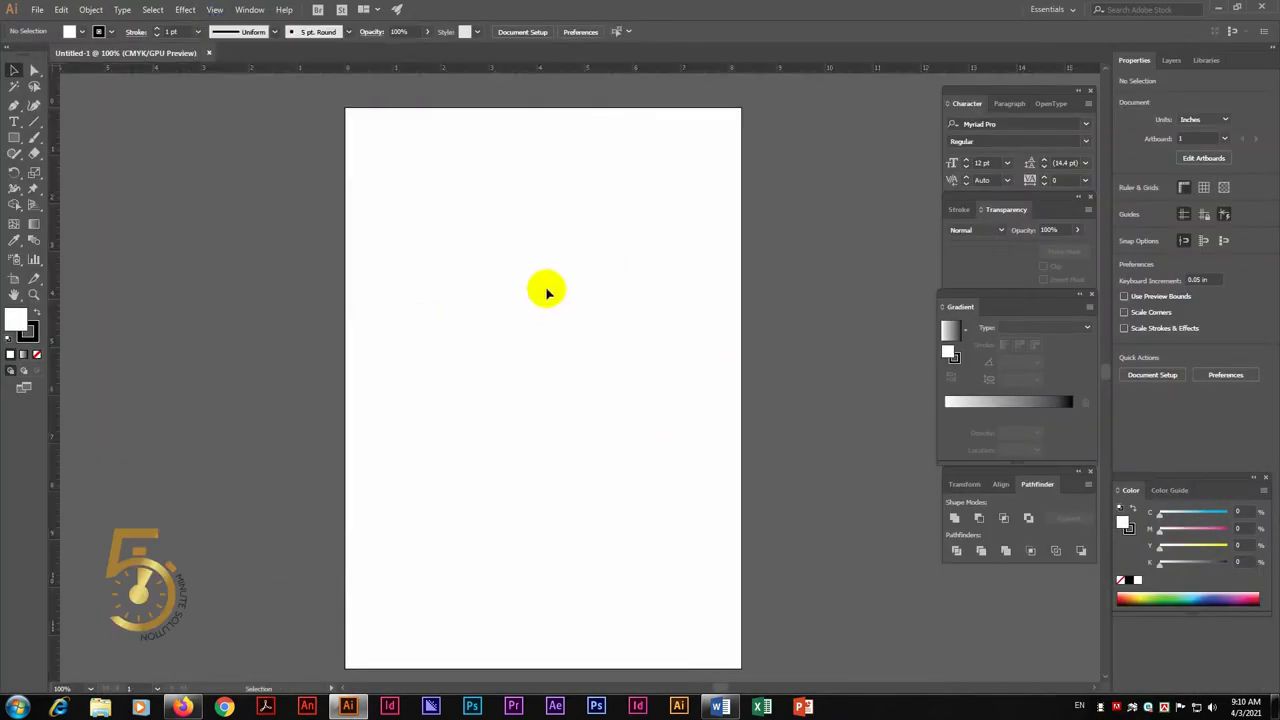
# Place a vertical and a horizontal ruler guide so that they cross in the upper half of the page
pyautogui.moveTo(45, 477); pyautogui.dragTo(532, 280)
pyautogui.moveTo(531, 71); pyautogui.dragTo(560, 401)
pyautogui.scroll(3, 563, 426)
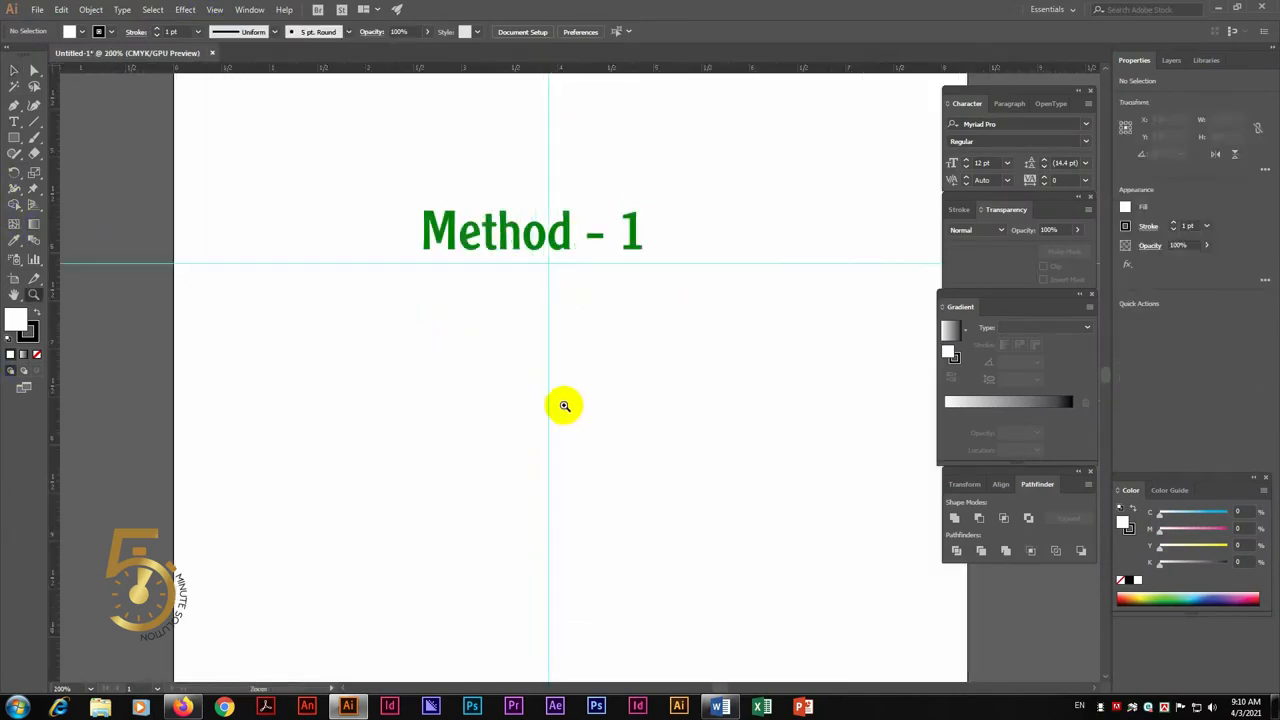
# Draw a circle about 1.49 in wide centred on the guide intersection, with no fill
pyautogui.moveTo(583, 346); pyautogui.dragTo(405, 324)
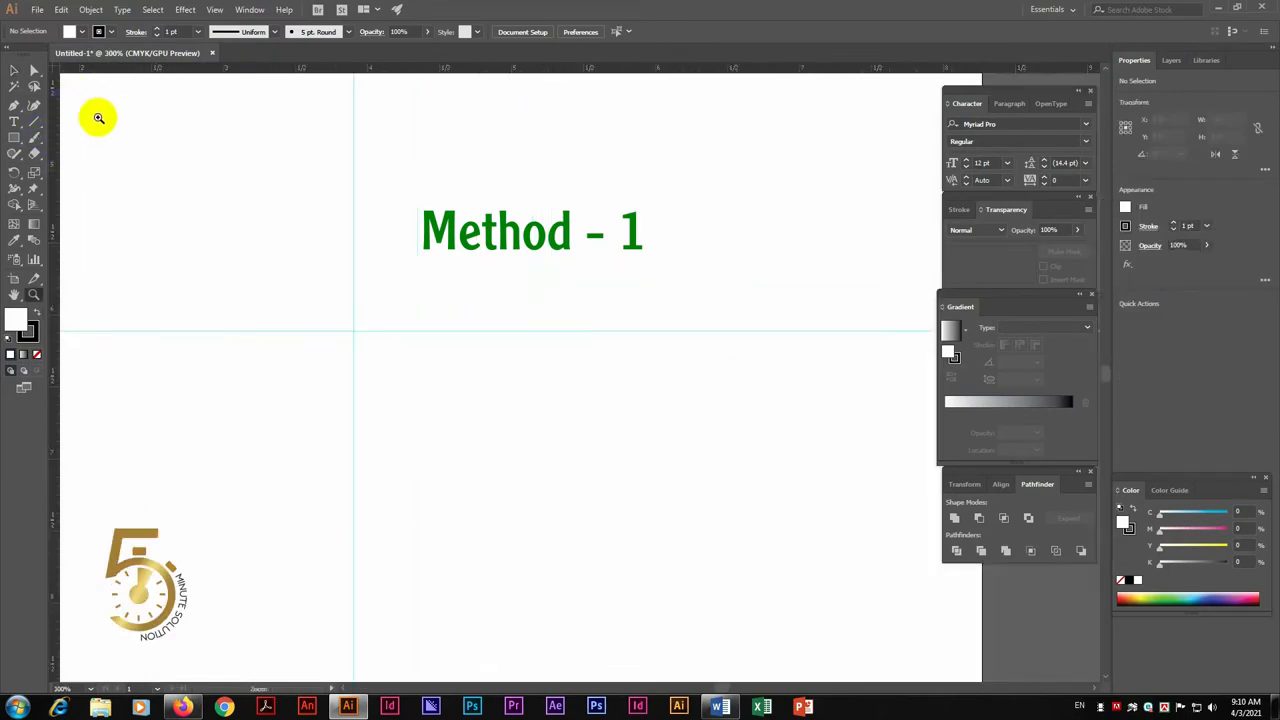
pyautogui.moveTo(18, 140); pyautogui.dragTo(66, 166)
pyautogui.moveTo(353, 330); pyautogui.dragTo(464, 362)
pyautogui.click(18, 76)
pyautogui.click(36, 354)
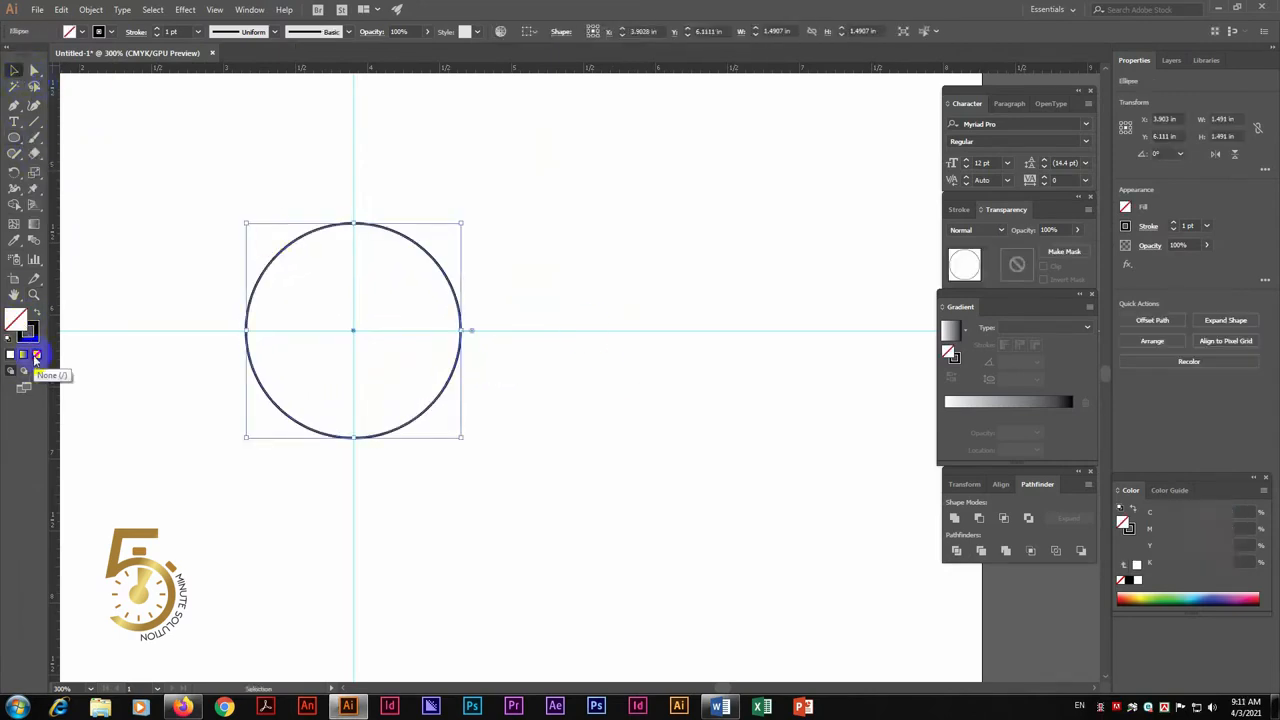
# Convert the circle into a type path and replace the placeholder text with "TYPE ON A PATH"
pyautogui.moveTo(14, 121); pyautogui.dragTo(85, 157)
pyautogui.click(243, 329)
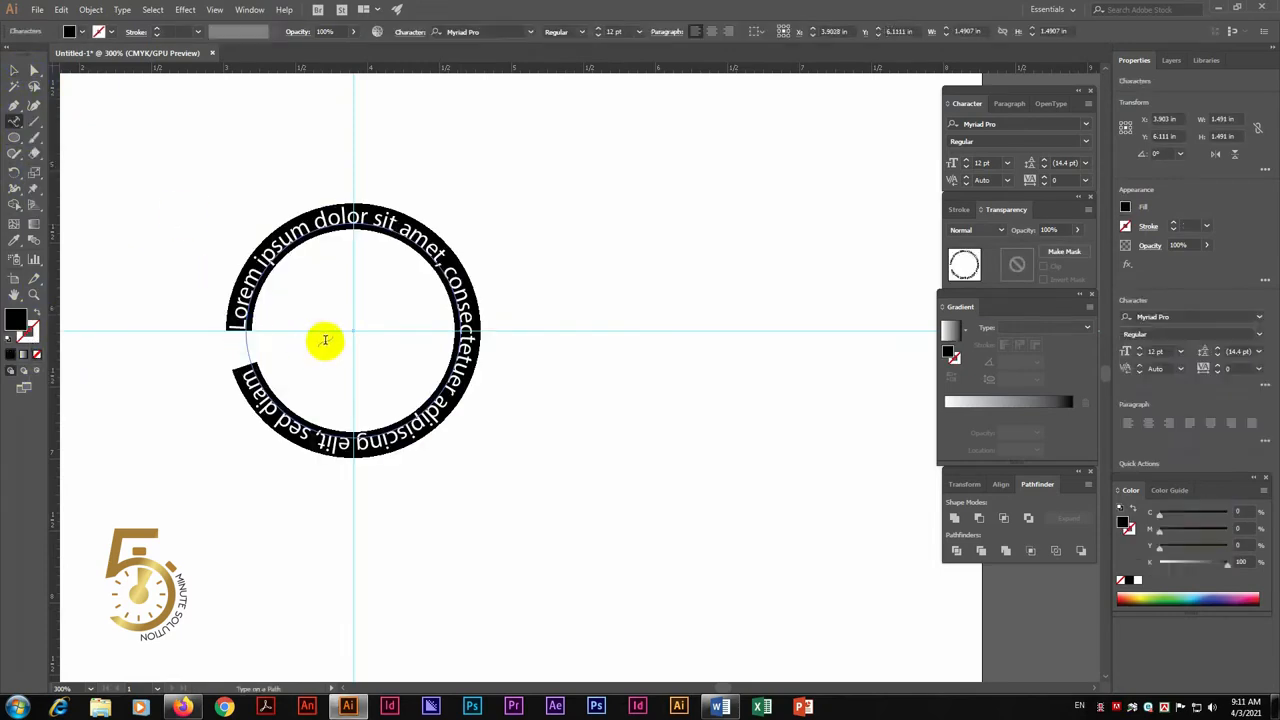
pyautogui.moveTo(238, 330); pyautogui.dragTo(333, 389)
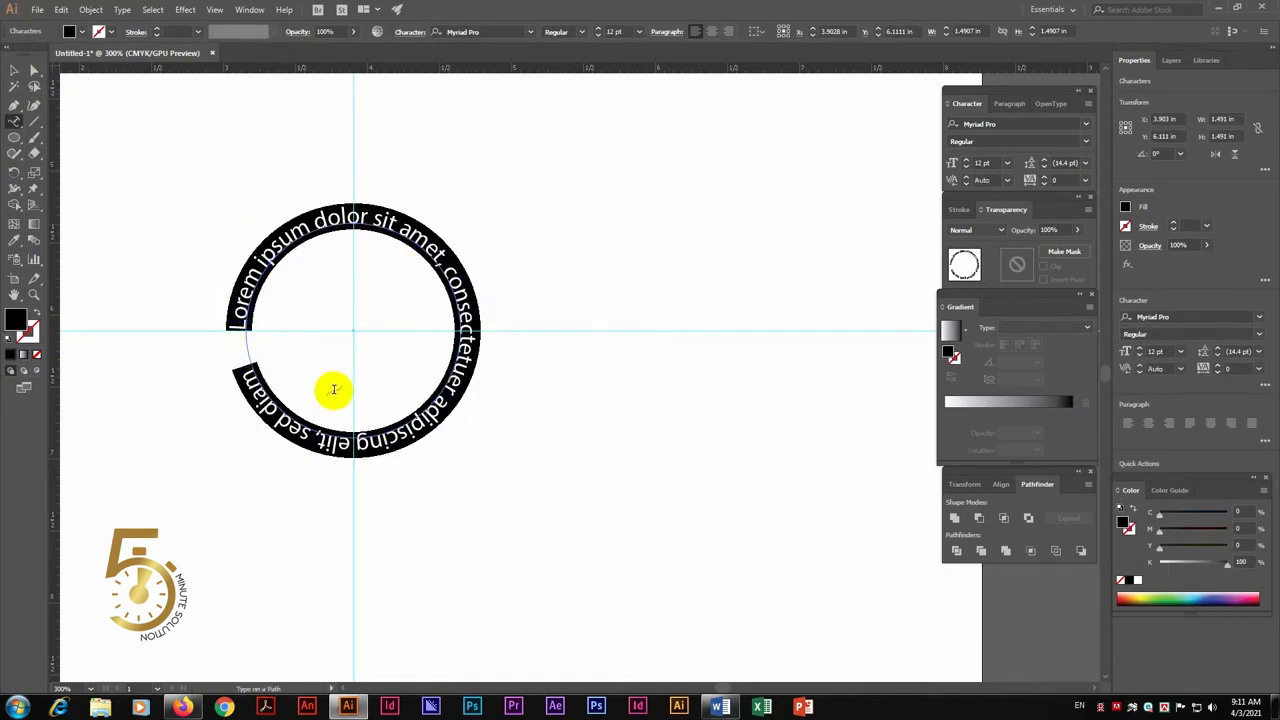
pyautogui.press('BackSpace')
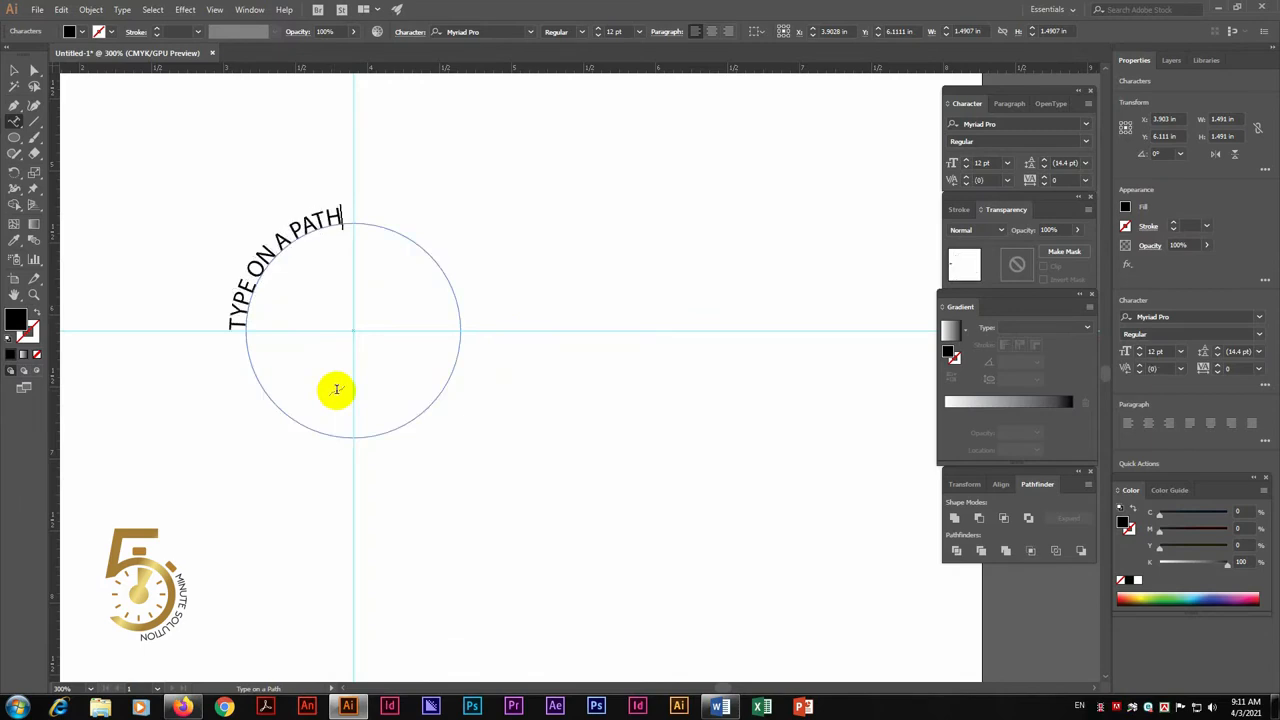
pyautogui.click(361, 214)
pyautogui.click(768, 369)
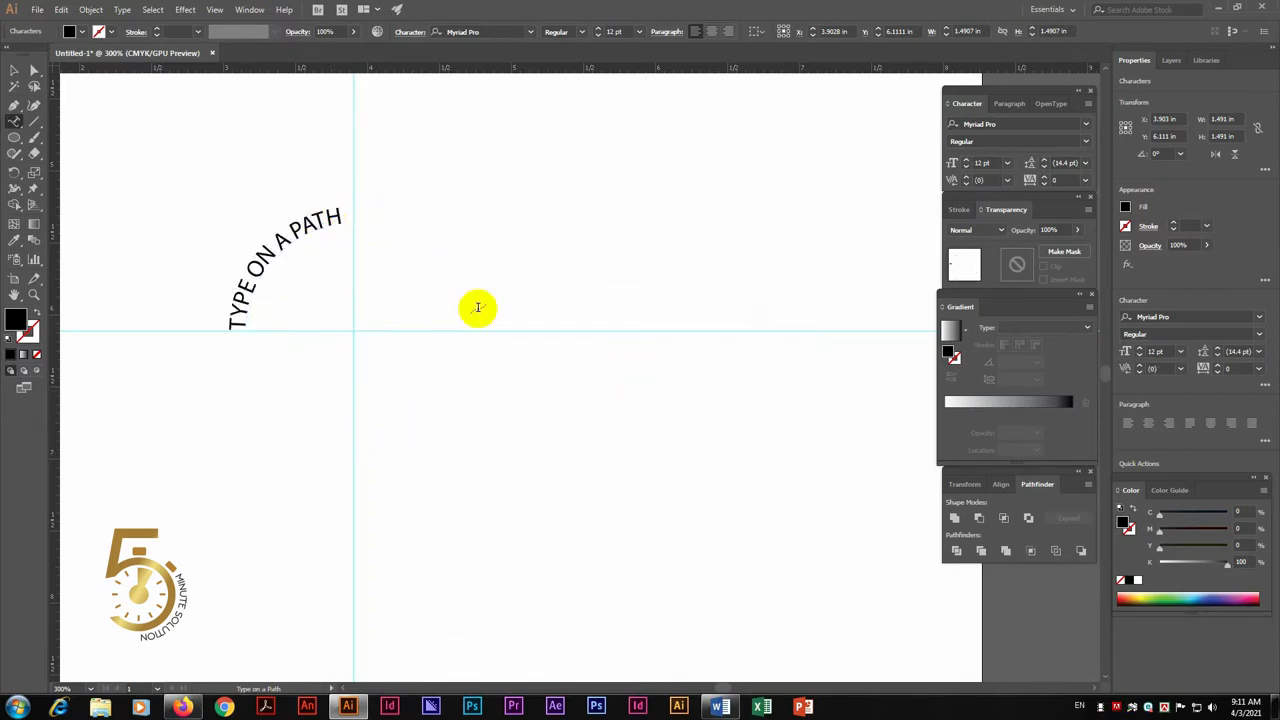
# Set the font size of the circular text to 19 pt
pyautogui.tripleClick(295, 234)
pyautogui.click(618, 31)
pyautogui.press('Up')
pyautogui.press('Up')
pyautogui.press('Up')
pyautogui.press('Up')
pyautogui.press('Up')
pyautogui.press('Up')
pyautogui.press('Up')
pyautogui.press('Up')
pyautogui.press('Up')
pyautogui.press('Up')
pyautogui.press('Up')
pyautogui.press('Up')
pyautogui.press('Up')
pyautogui.press('Up')
pyautogui.press('Up')
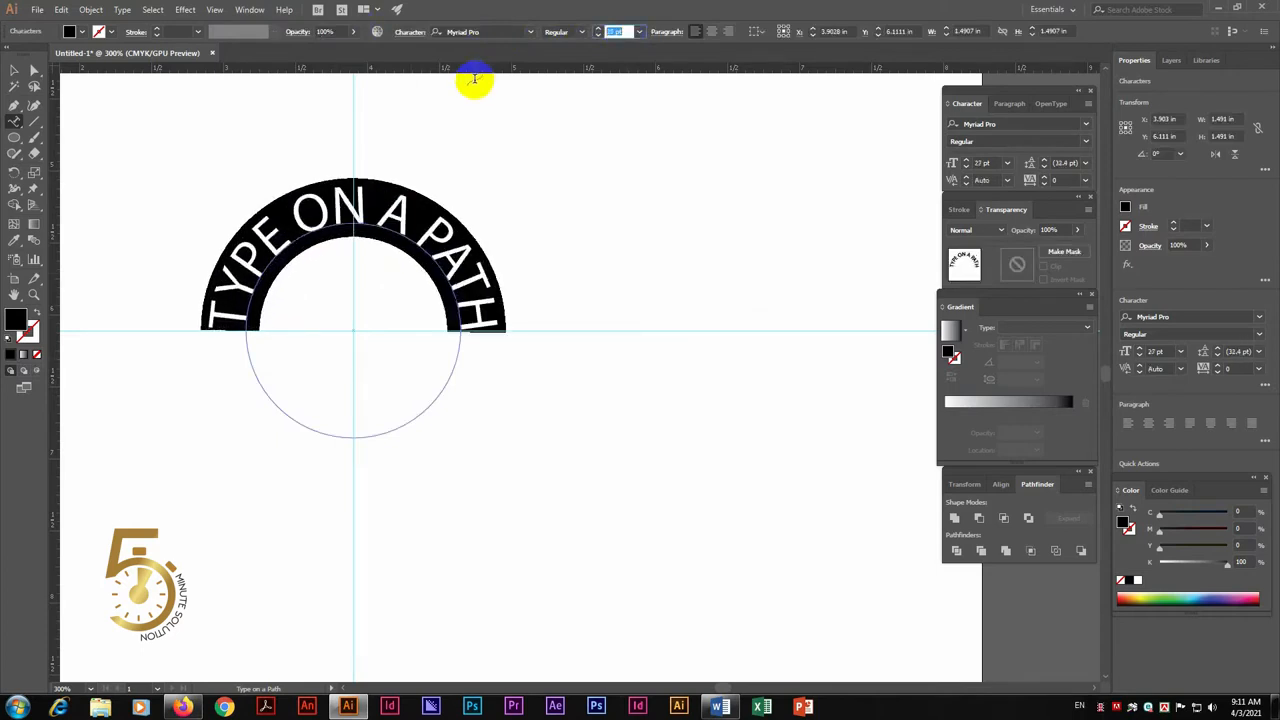
pyautogui.press('Down')
pyautogui.press('Down')
pyautogui.press('Down')
pyautogui.press('Down')
pyautogui.press('Down')
pyautogui.press('Down')
pyautogui.press('Down')
pyautogui.press('Down')
pyautogui.press('Down')
pyautogui.press('Down')
pyautogui.press('Down')
pyautogui.press('Down')
# Append "* 5 MINUTE SOLUTION *" to the circular text and set all of it to 21 pt
pyautogui.click(462, 237)
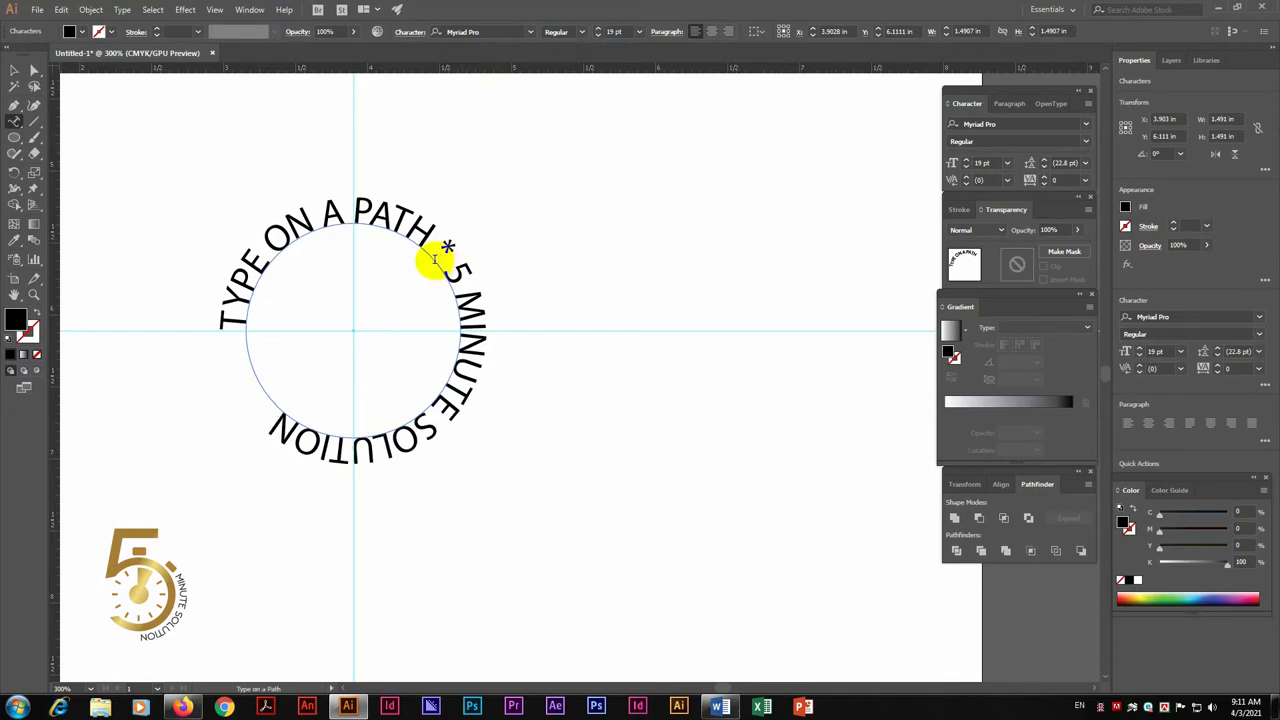
pyautogui.write('*')
pyautogui.doubleClick(402, 222)
pyautogui.hotkey('ctrl', 'a')
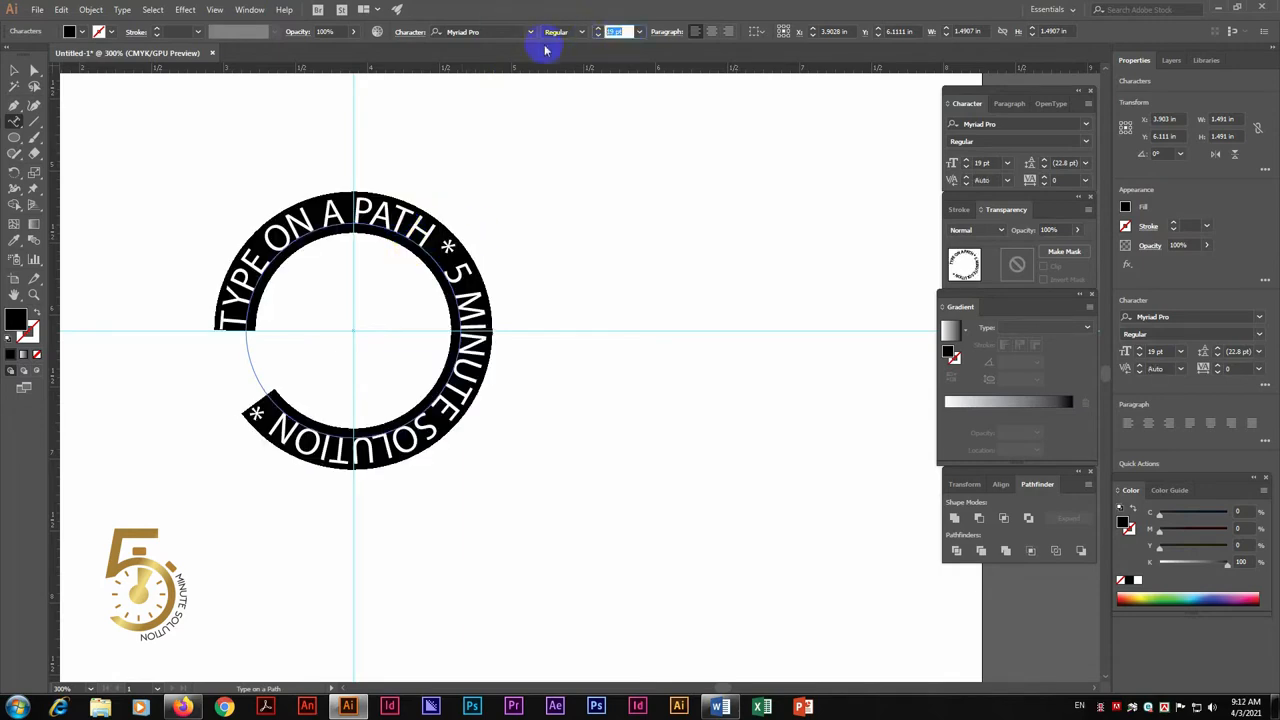
pyautogui.press('Up')
pyautogui.press('Up')
pyautogui.click(14, 72)
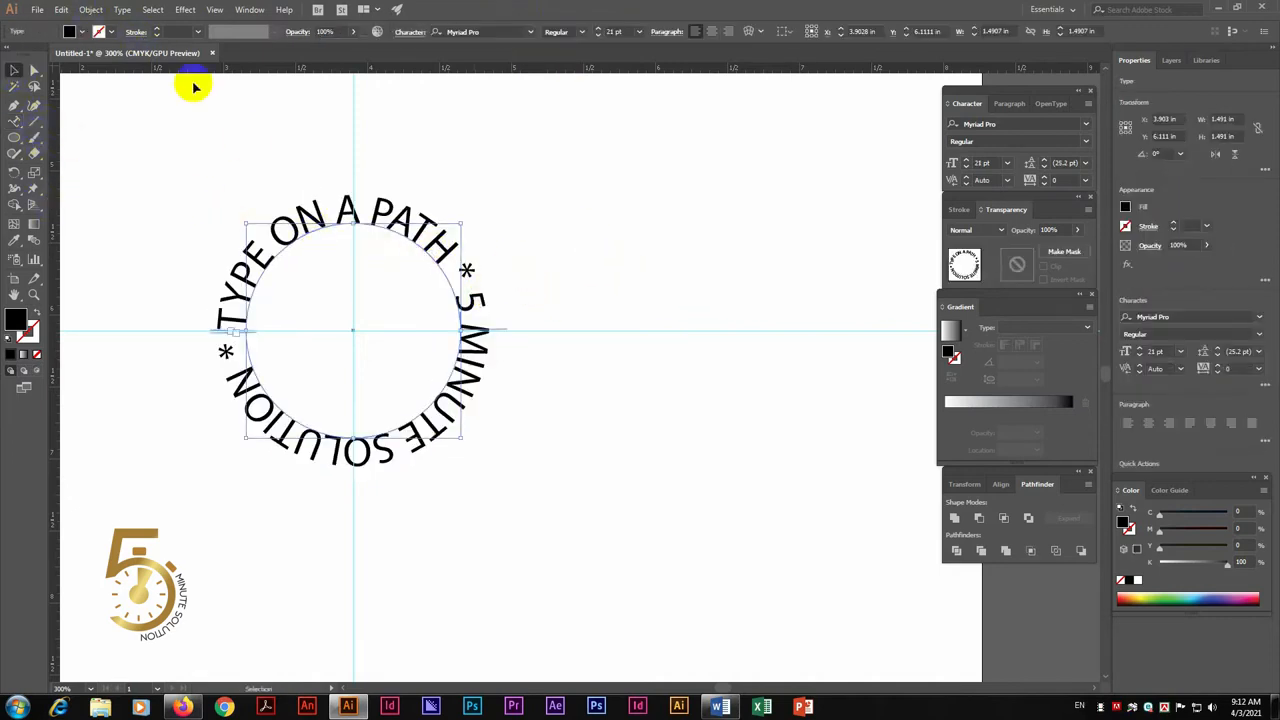
# Rotate the circular text about 8° clockwise around its centre
pyautogui.press('r')
pyautogui.moveTo(503, 214); pyautogui.dragTo(514, 249)
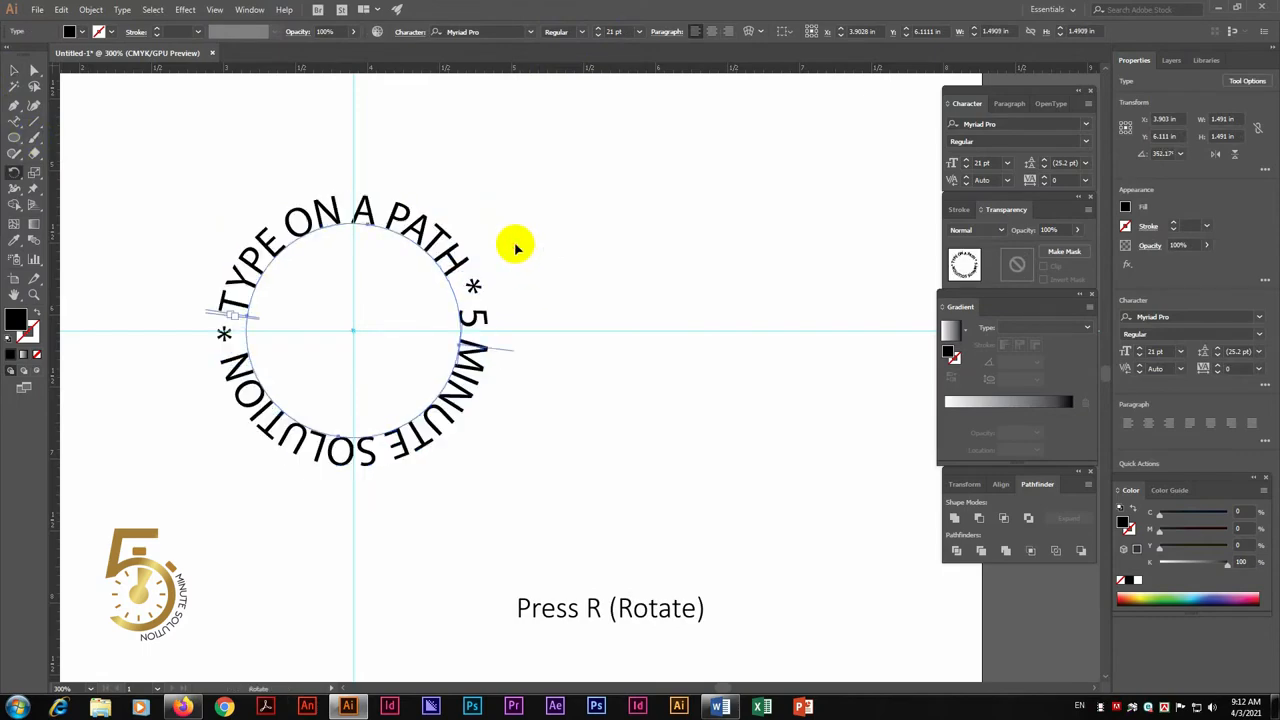
pyautogui.press('v')
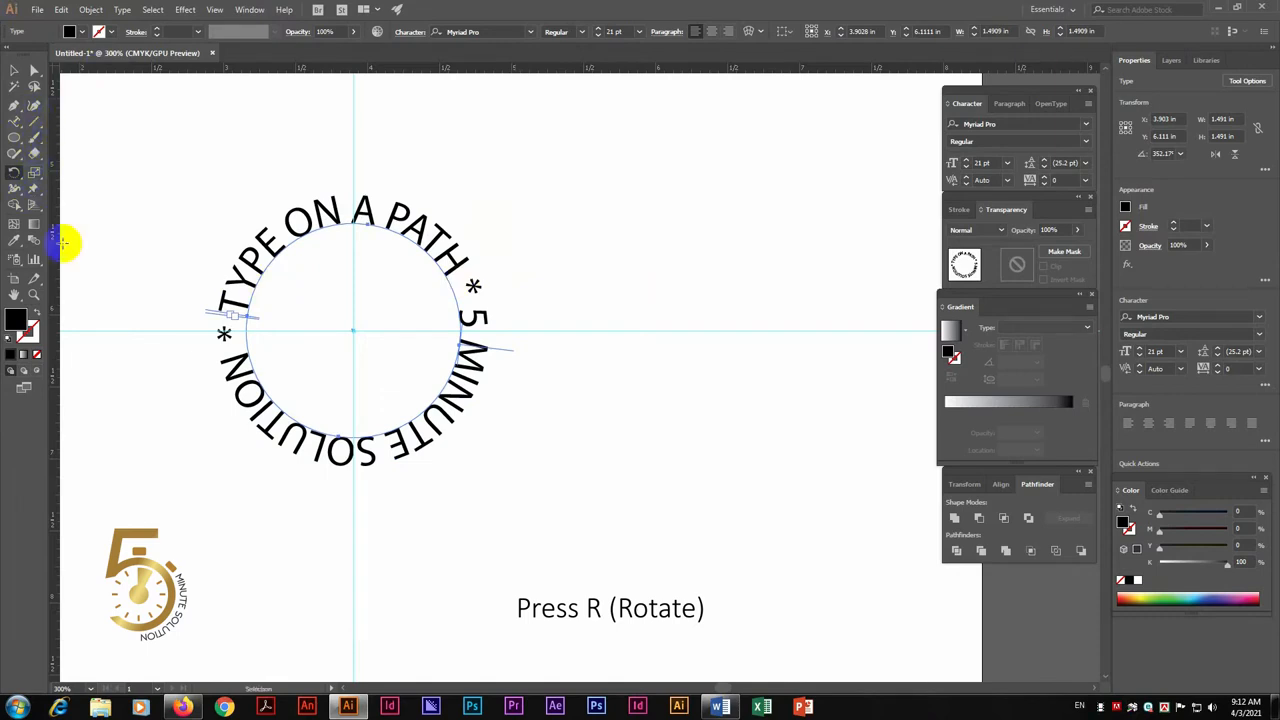
# Set the font size of "5 MINUTE SOLUTION" to 18 pt
pyautogui.press('t')
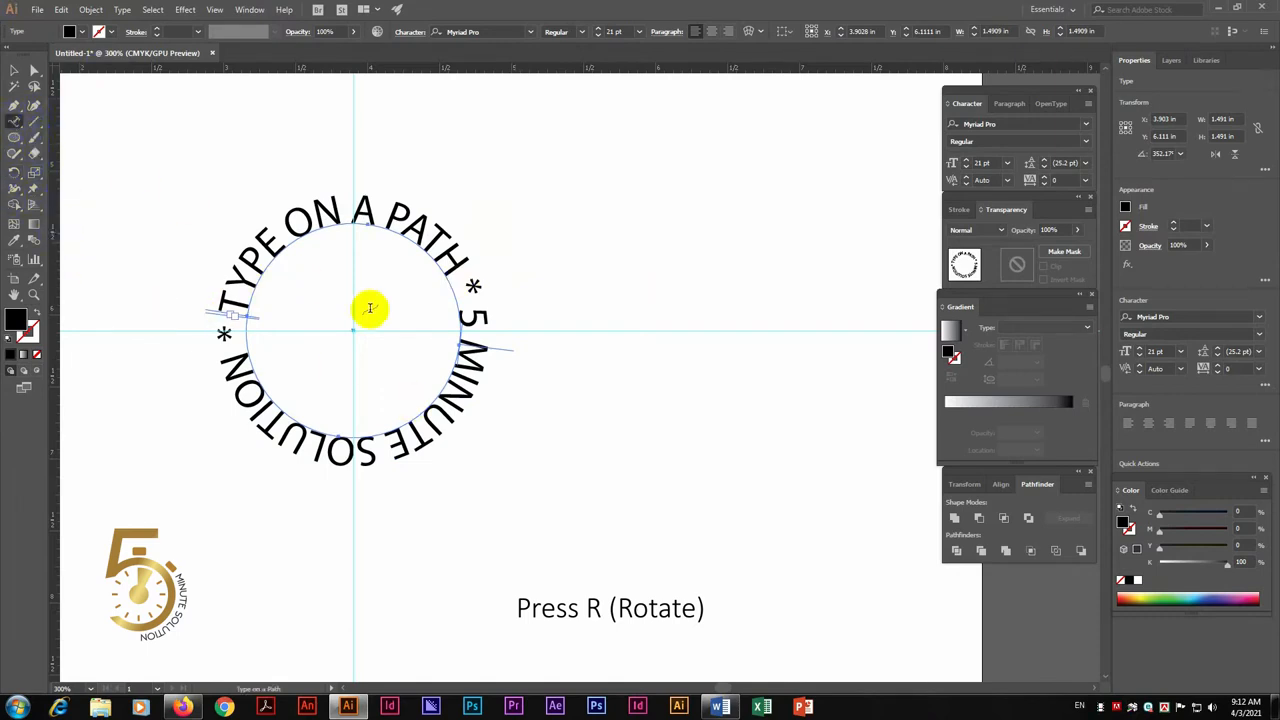
pyautogui.moveTo(223, 300); pyautogui.dragTo(466, 256)
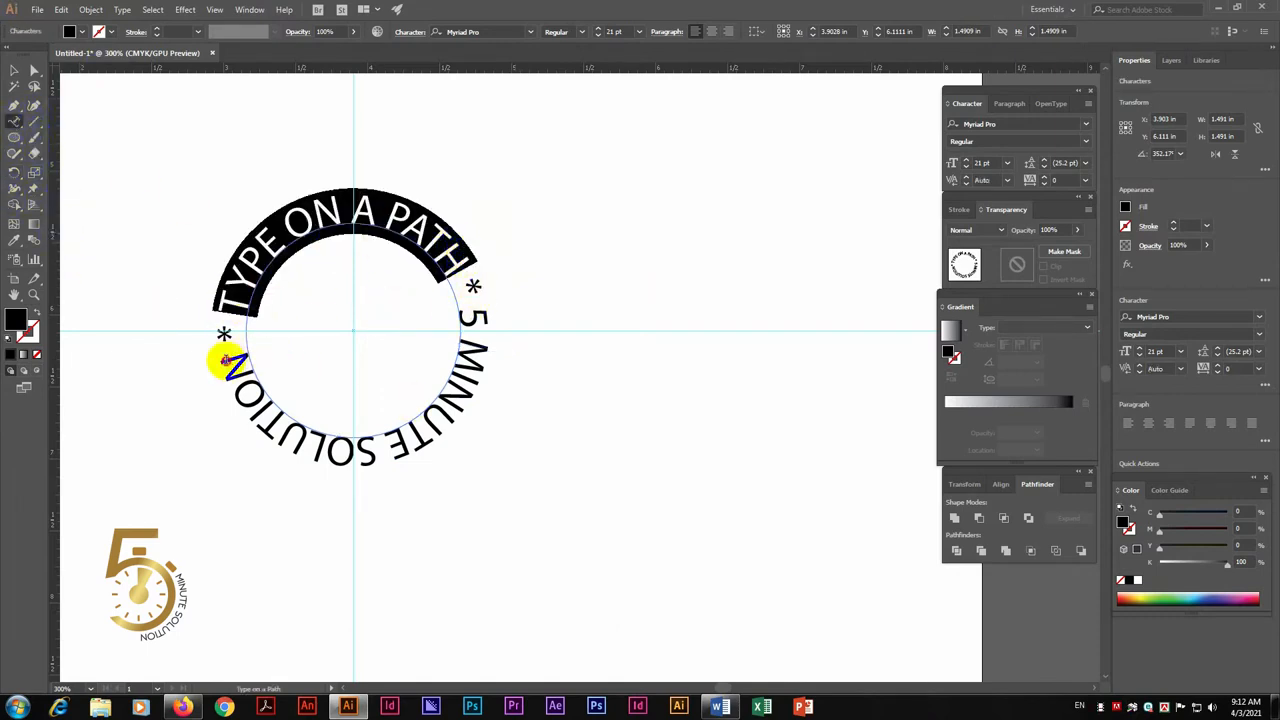
pyautogui.moveTo(214, 357); pyautogui.dragTo(472, 312)
pyautogui.scroll(-3, 621, 34)
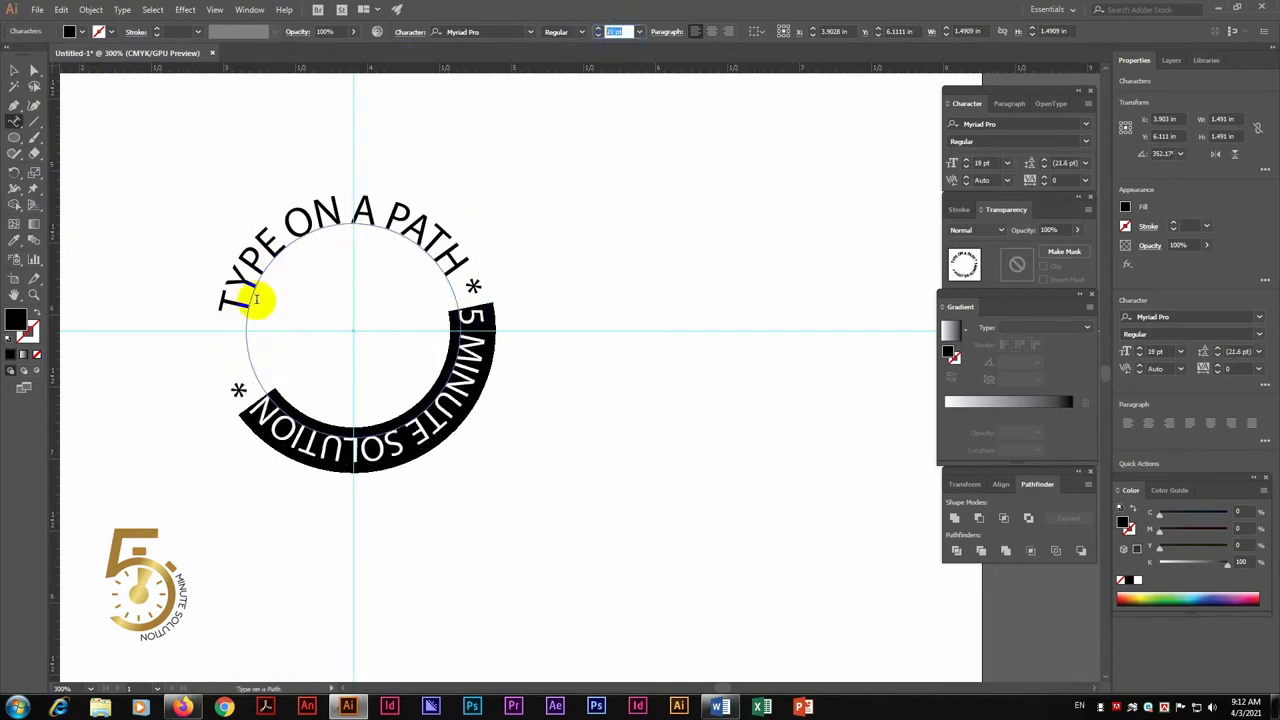
# Insert an asterisk in front of "TYPE ON A PATH" at the start of the circular text
pyautogui.moveTo(222, 303); pyautogui.dragTo(231, 283)
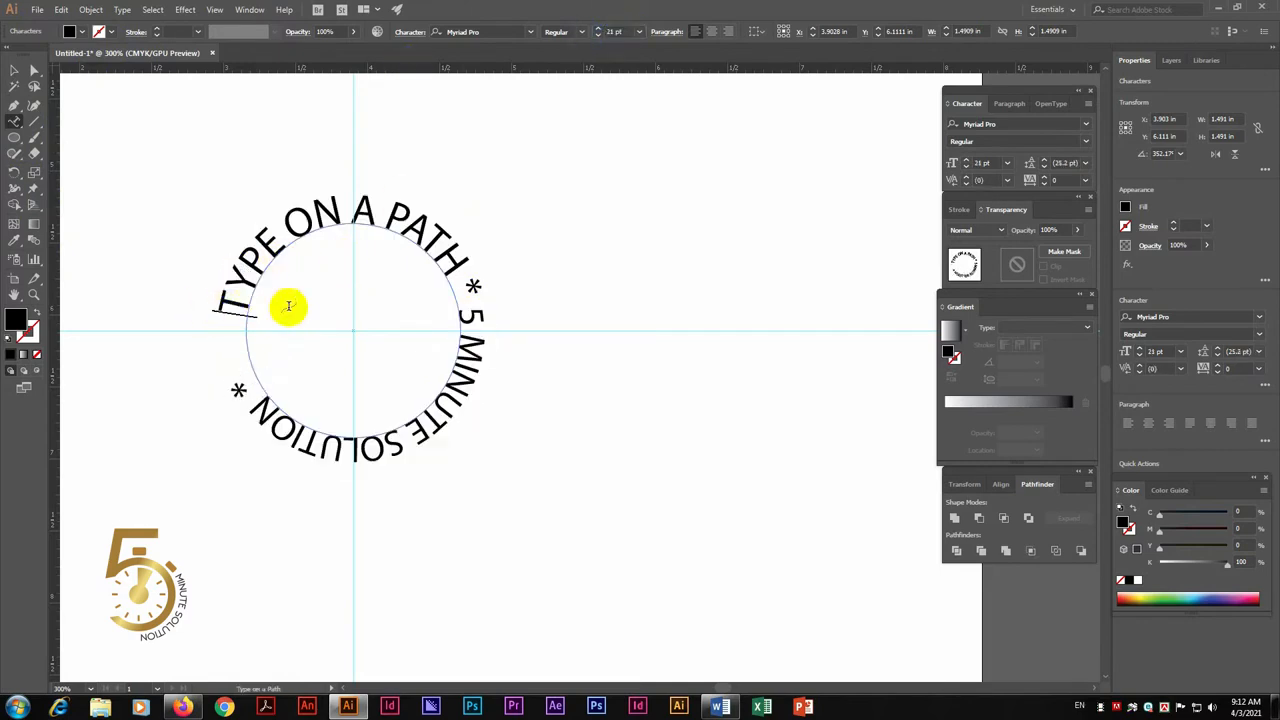
pyautogui.write('*')
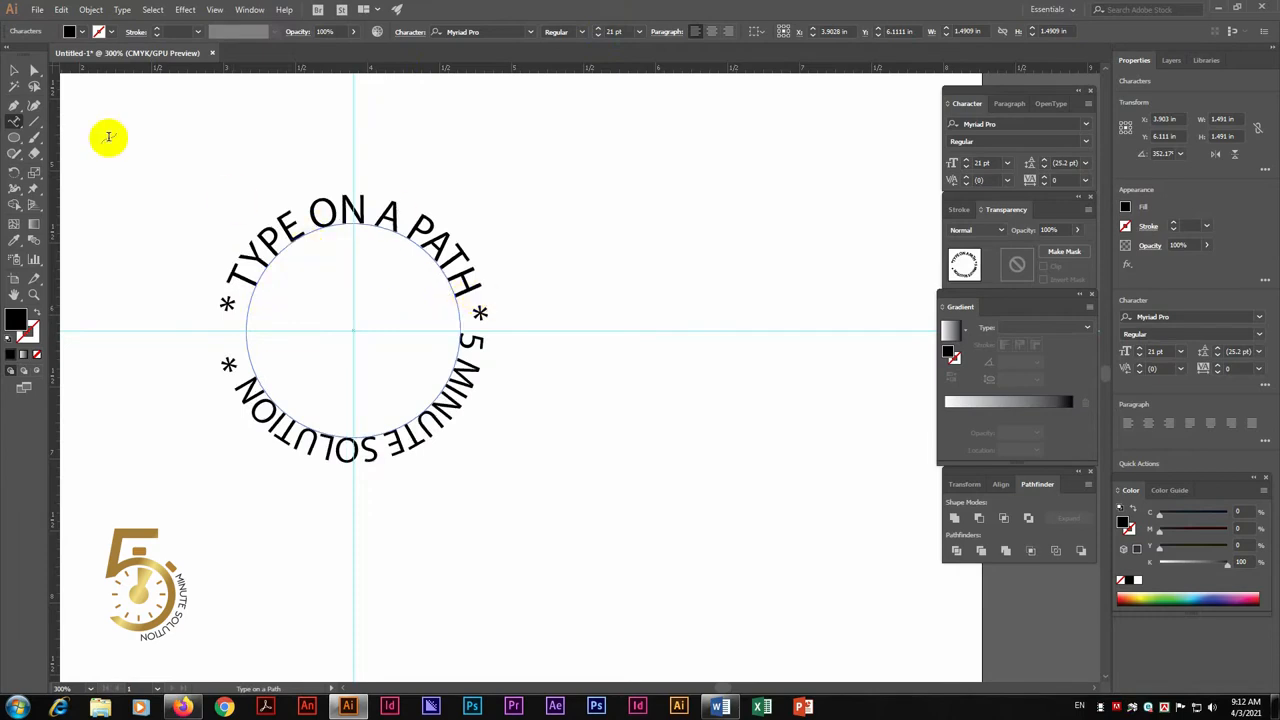
pyautogui.press('Escape')
# Rotate the circular text counterclockwise to an angle of about 7°
pyautogui.press('r')
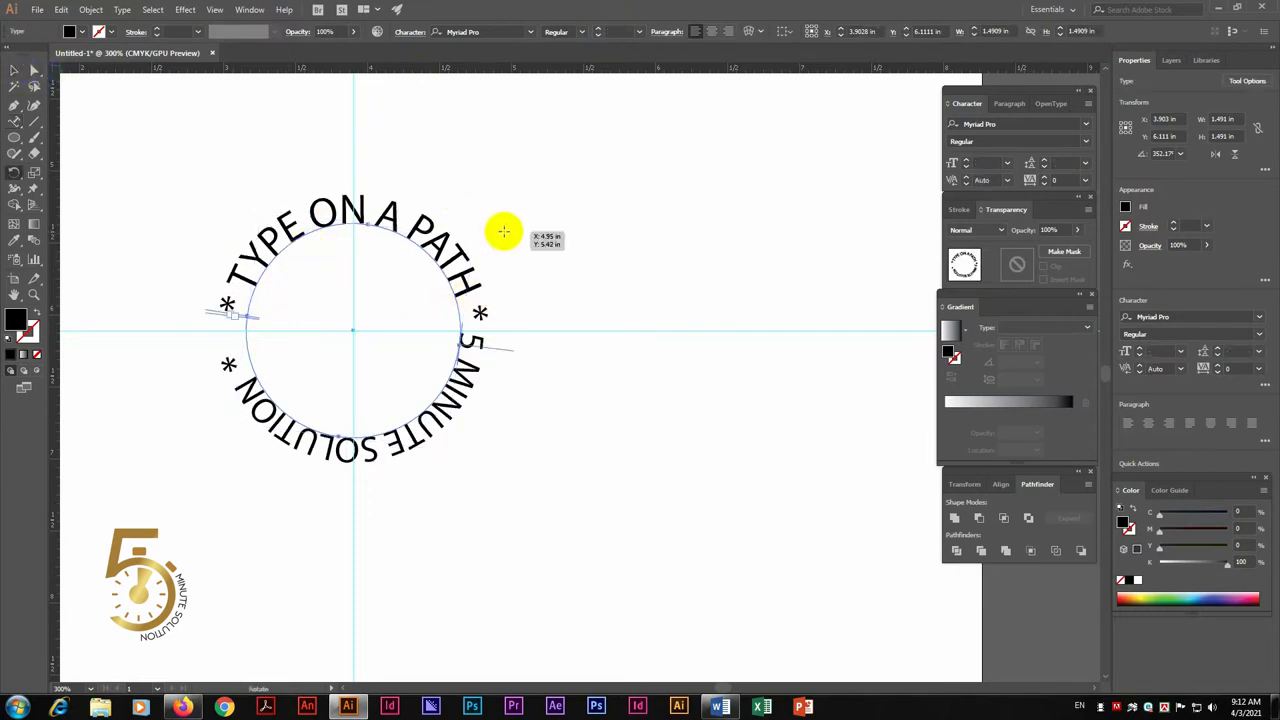
pyautogui.press('v')
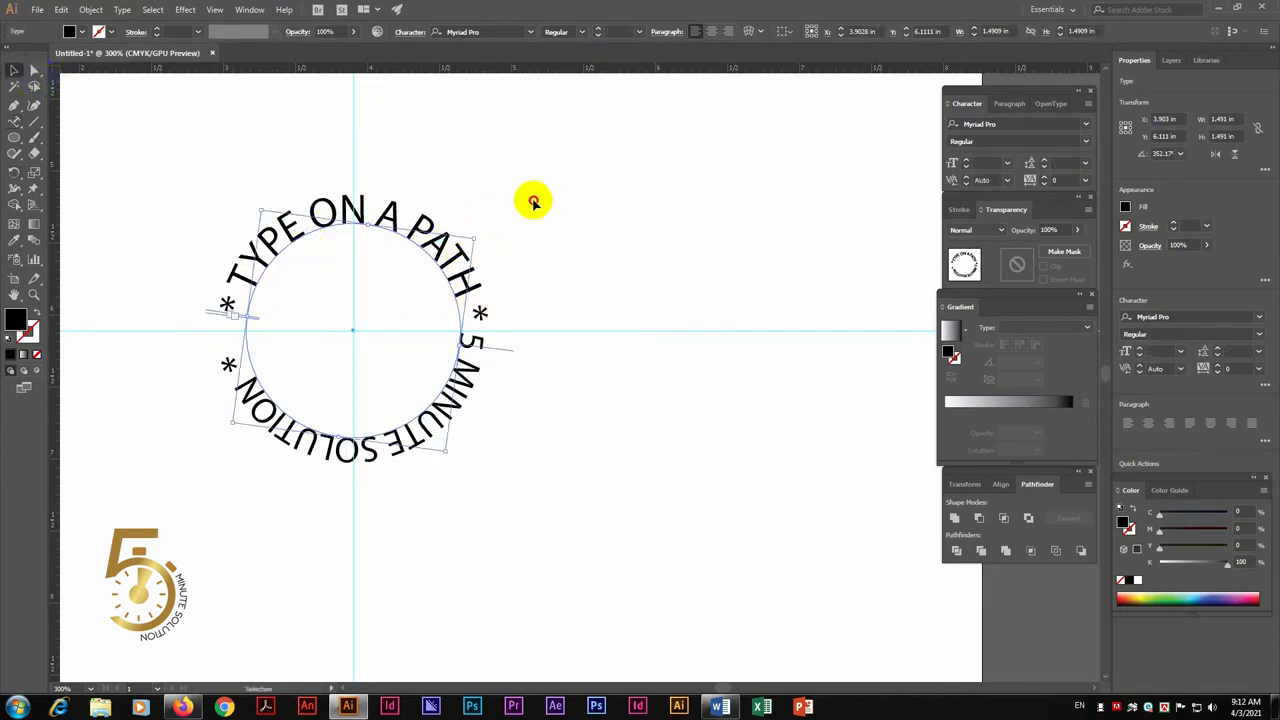
pyautogui.press('r')
pyautogui.moveTo(449, 240); pyautogui.dragTo(492, 294)
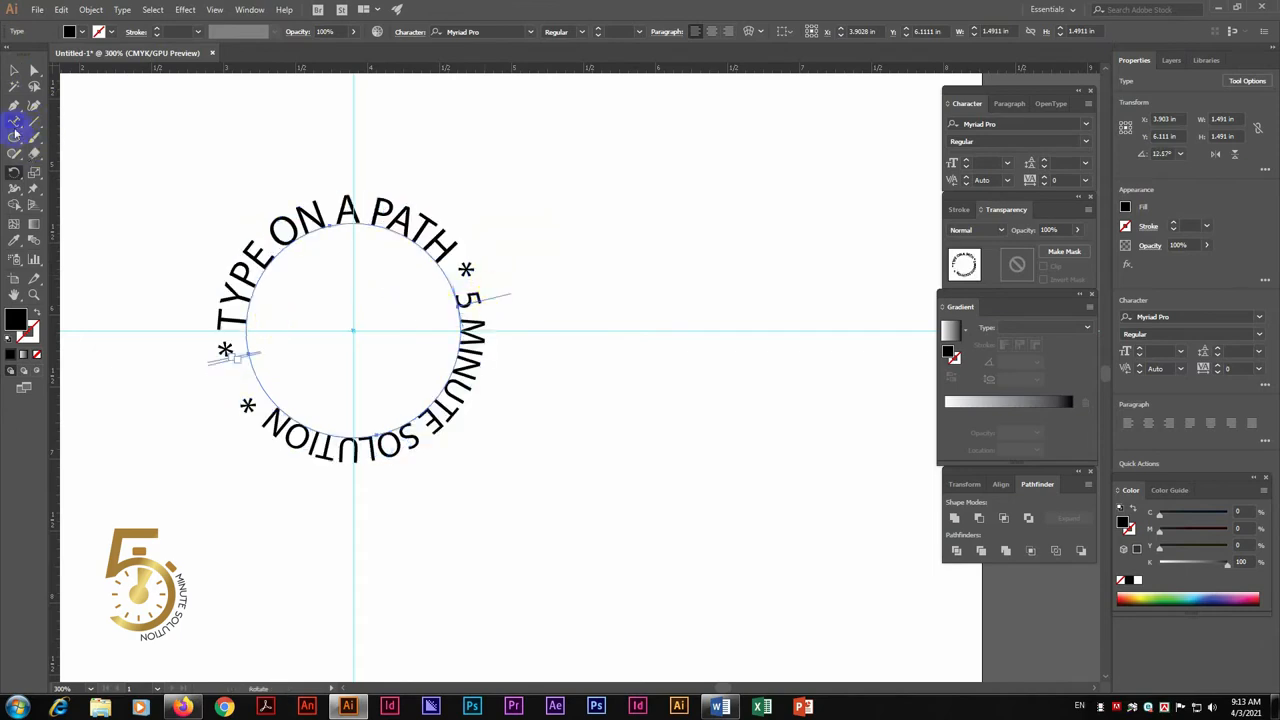
pyautogui.moveTo(407, 227); pyautogui.dragTo(420, 234)
# Set "TYPE ON A PATH" to a font size of 24 pt with 32 pt leading
pyautogui.click(46, 114)
pyautogui.moveTo(222, 318); pyautogui.dragTo(465, 258)
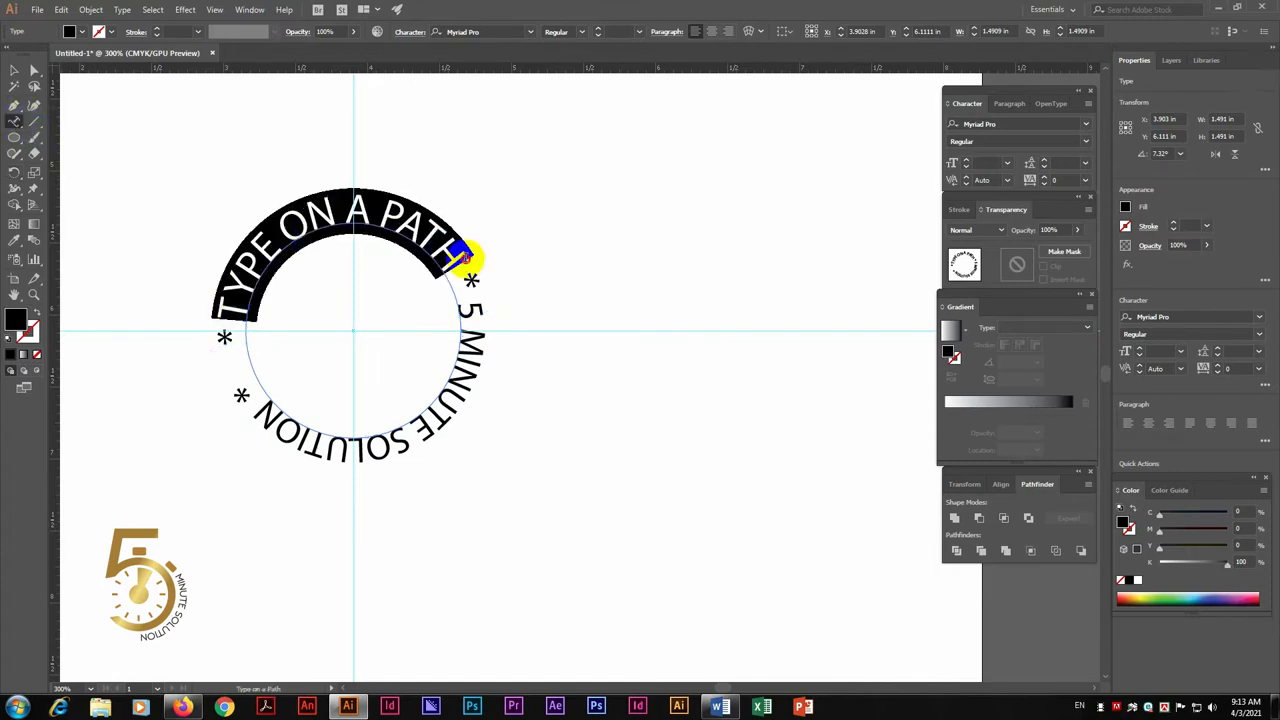
pyautogui.click(621, 33)
pyautogui.press('Up')
pyautogui.press('Up')
pyautogui.press('Up')
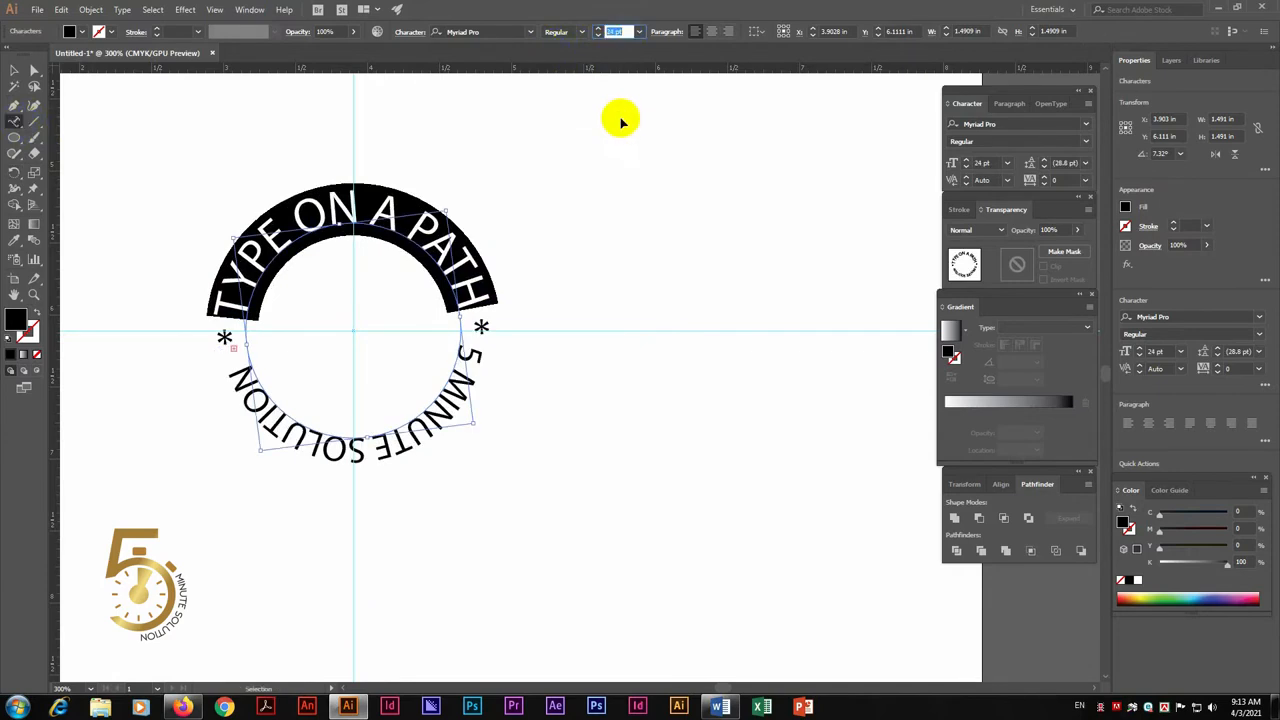
pyautogui.click(1062, 163)
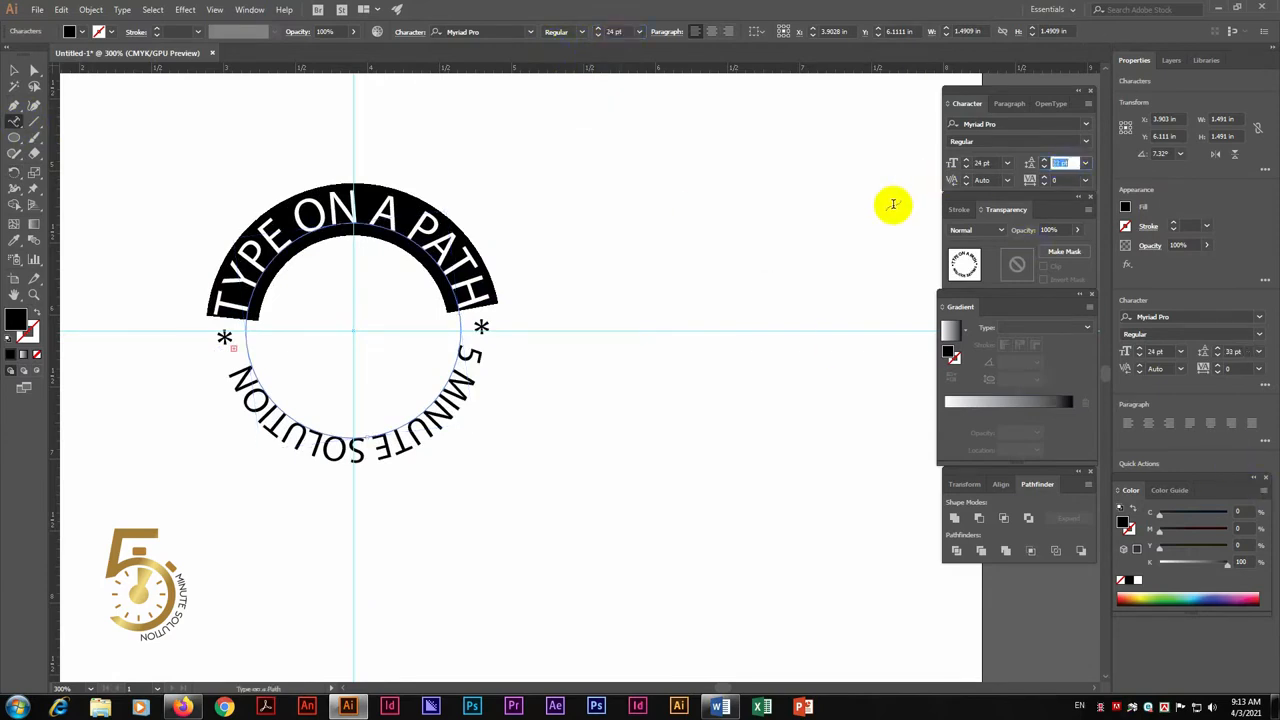
pyautogui.click(15, 71)
pyautogui.click(664, 284)
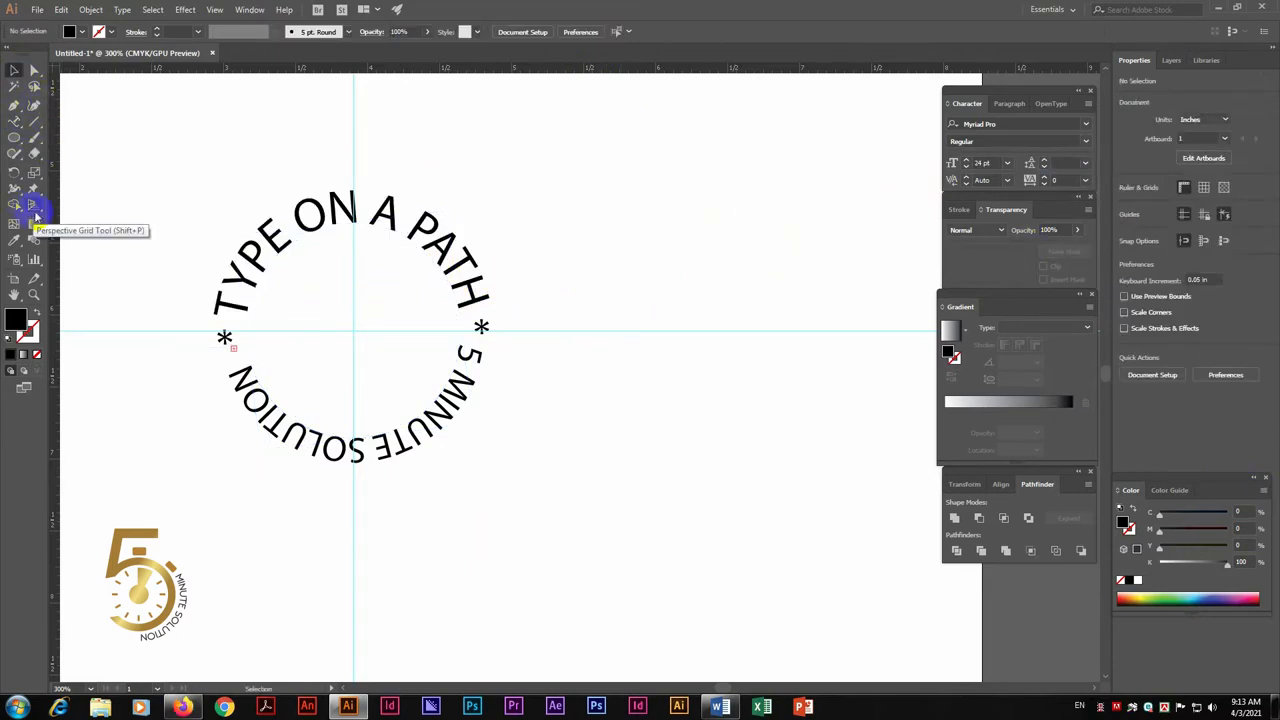
# Set "5 MINUTE SOLUTION" to 17 pt and delete the extra asterisk after it
pyautogui.click(15, 123)
pyautogui.moveTo(457, 357); pyautogui.dragTo(578, 242)
pyautogui.click(598, 35)
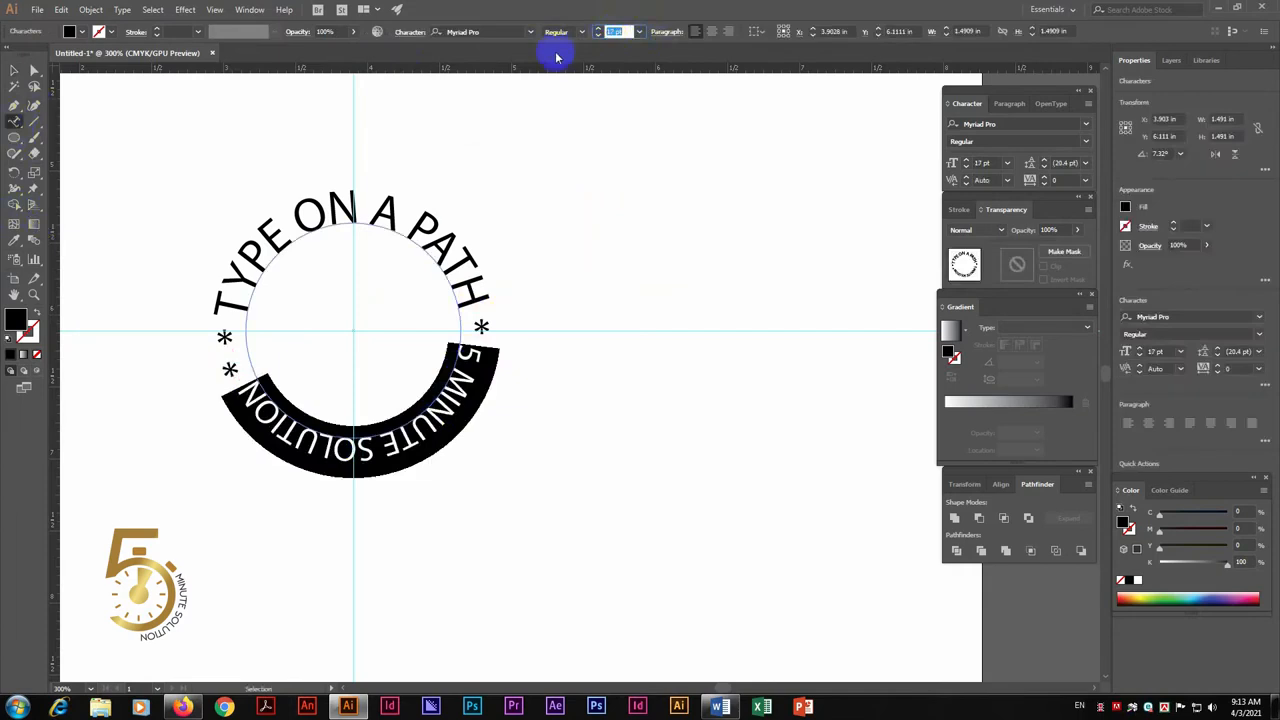
pyautogui.write('21')
pyautogui.click(220, 357)
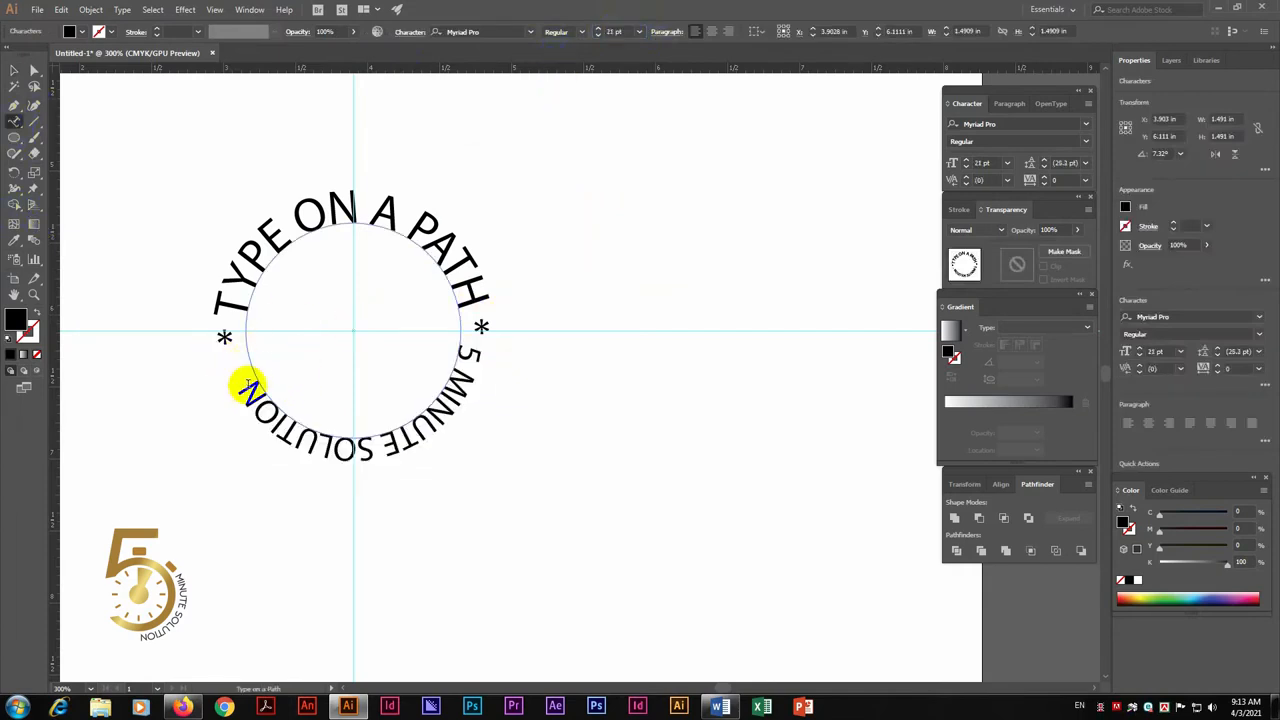
# Increase the font size of "5 MINUTE SOLUTION" to 19 pt
pyautogui.moveTo(291, 400); pyautogui.dragTo(496, 346)
pyautogui.moveTo(623, 30); pyautogui.dragTo(480, 65)
pyautogui.press('Up')
pyautogui.press('Up')
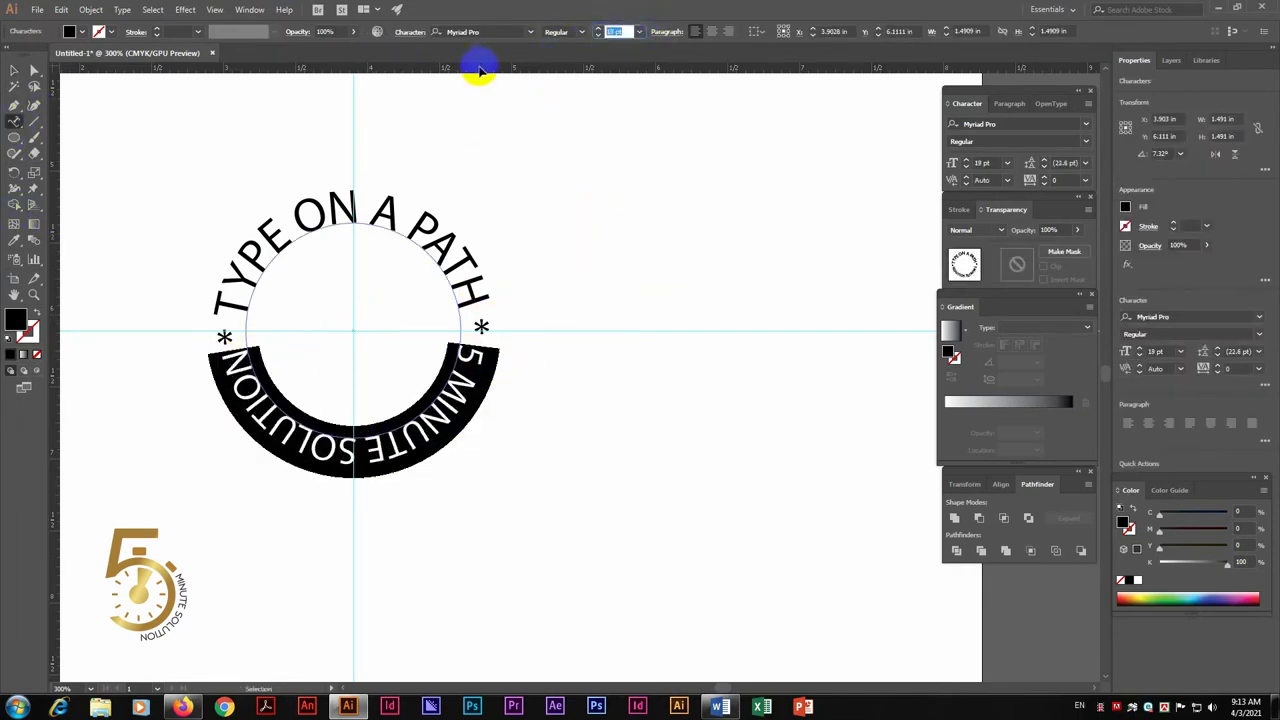
pyautogui.click(616, 354)
# Rotate the circular text slightly clockwise to an angle of about 6°, then deselect it
pyautogui.click(14, 71)
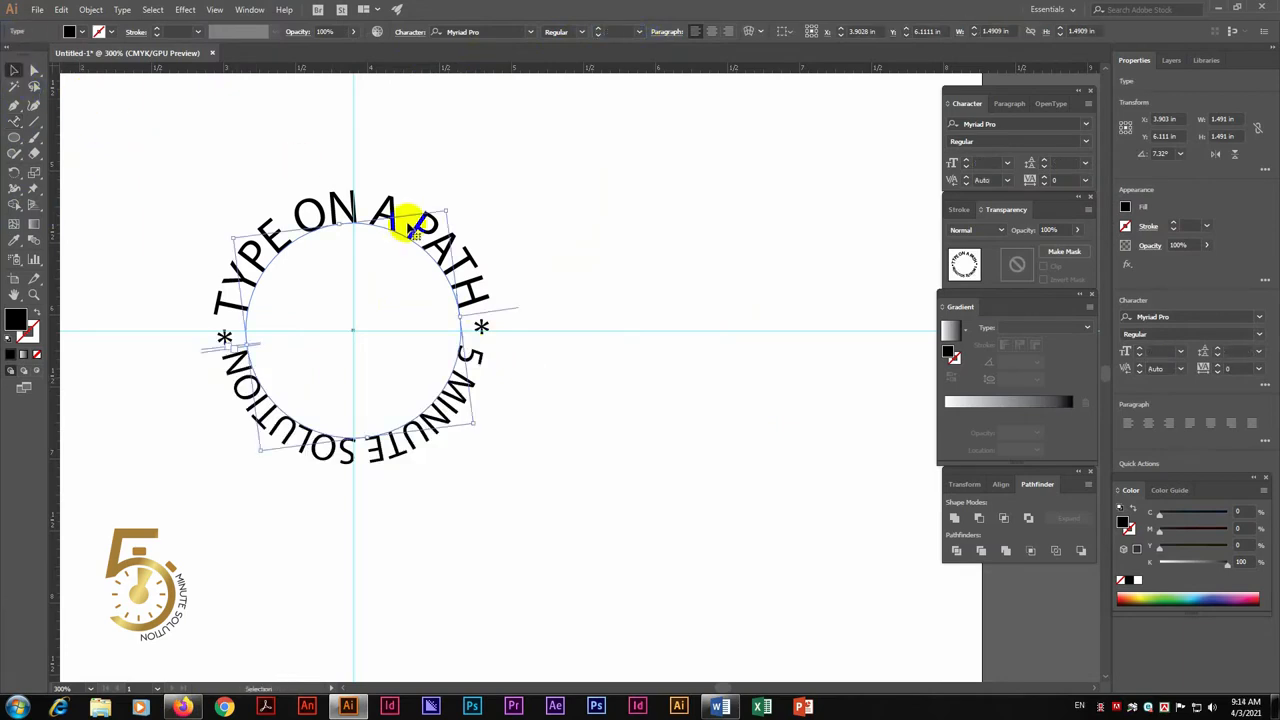
pyautogui.press('r')
pyautogui.moveTo(550, 248); pyautogui.dragTo(557, 253)
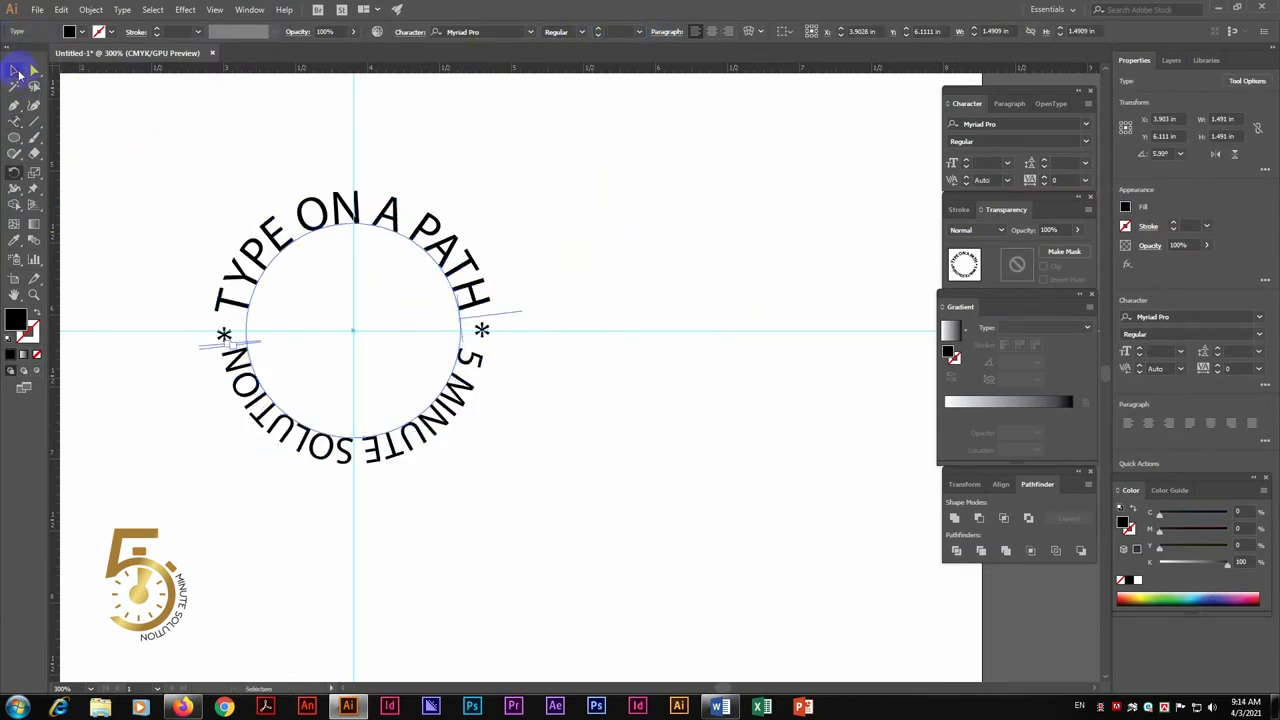
pyautogui.click(15, 70)
pyautogui.click(688, 240)
# Draw a circle about 1.375 in wide centred on the guides' crossing inside the text, with no fill and a black outline
pyautogui.hotkey('ctrl', '-')
pyautogui.moveTo(465, 373); pyautogui.dragTo(514, 354)
pyautogui.click(418, 392)
pyautogui.click(676, 240)
pyautogui.press('z')
pyautogui.moveTo(368, 186); pyautogui.dragTo(560, 334)
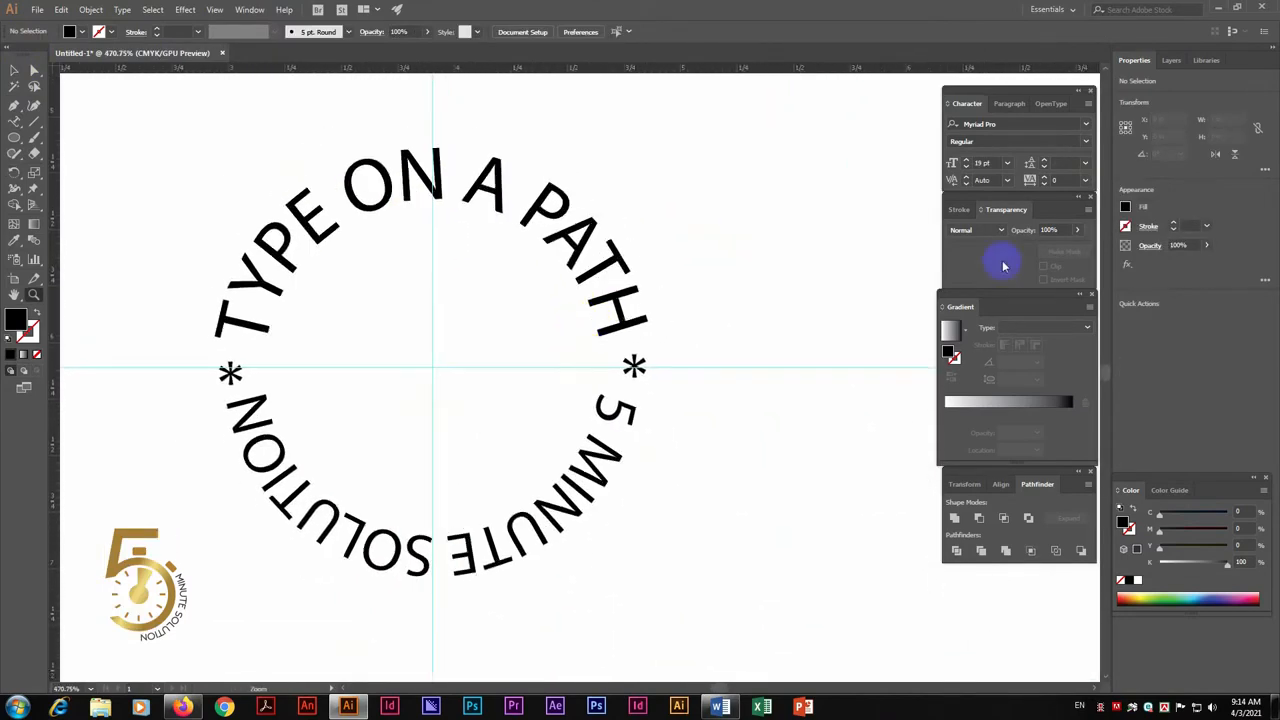
pyautogui.click(16, 142)
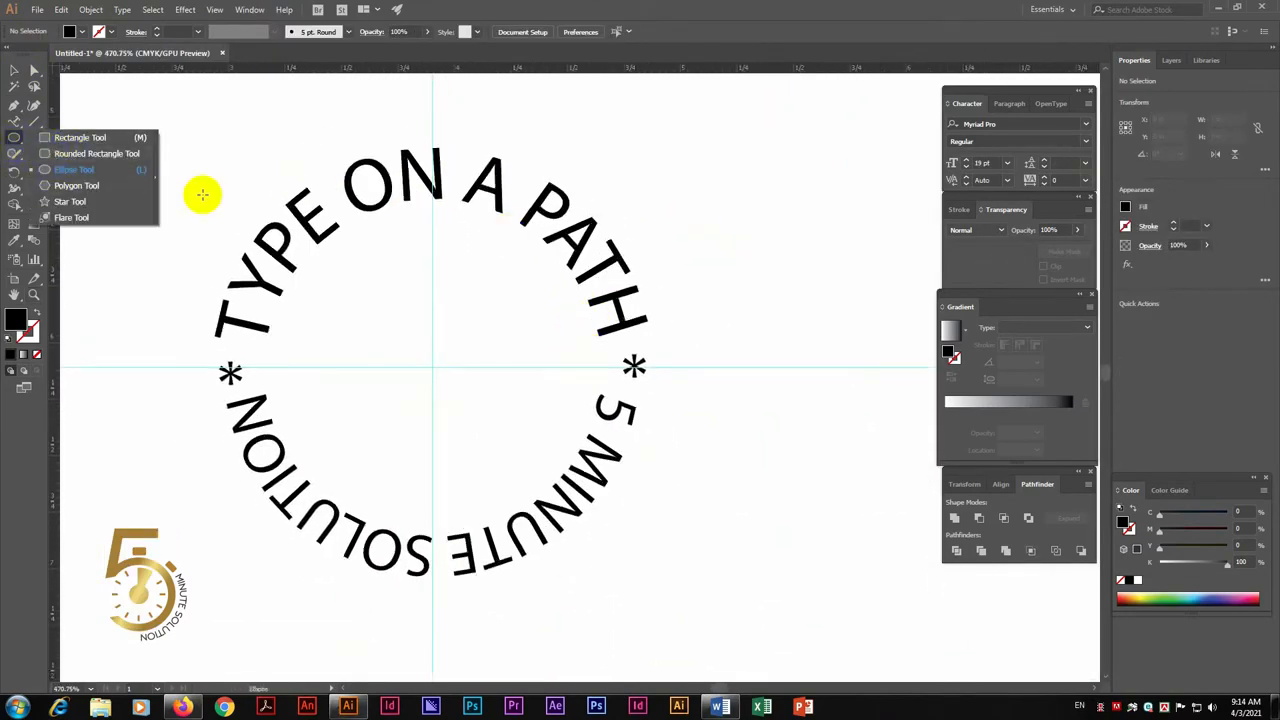
pyautogui.click(431, 366)
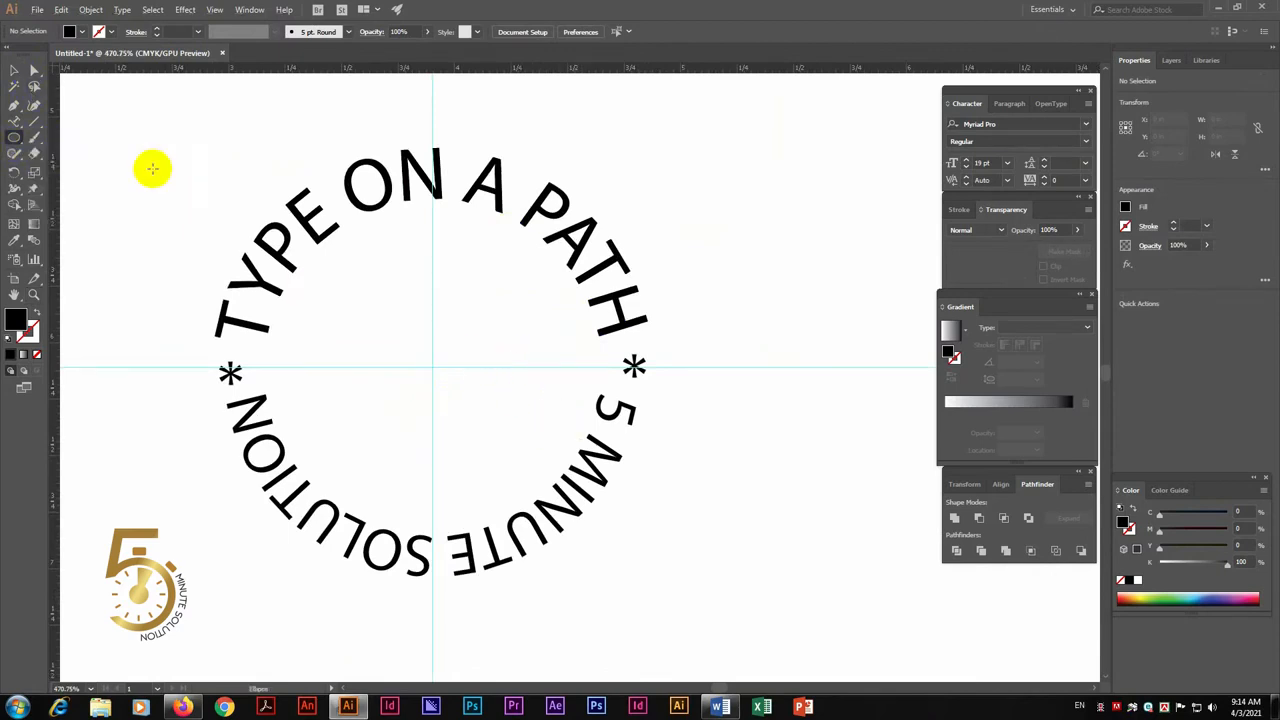
pyautogui.moveTo(431, 366); pyautogui.dragTo(586, 418)
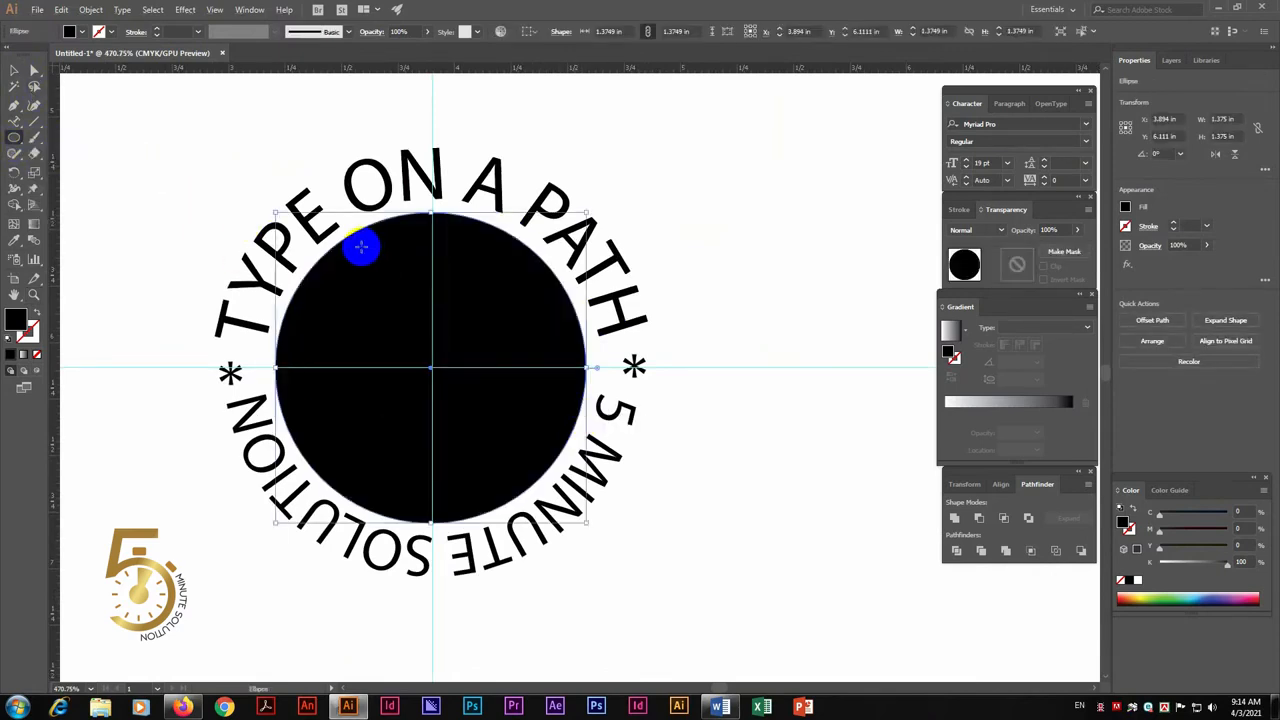
pyautogui.click(34, 313)
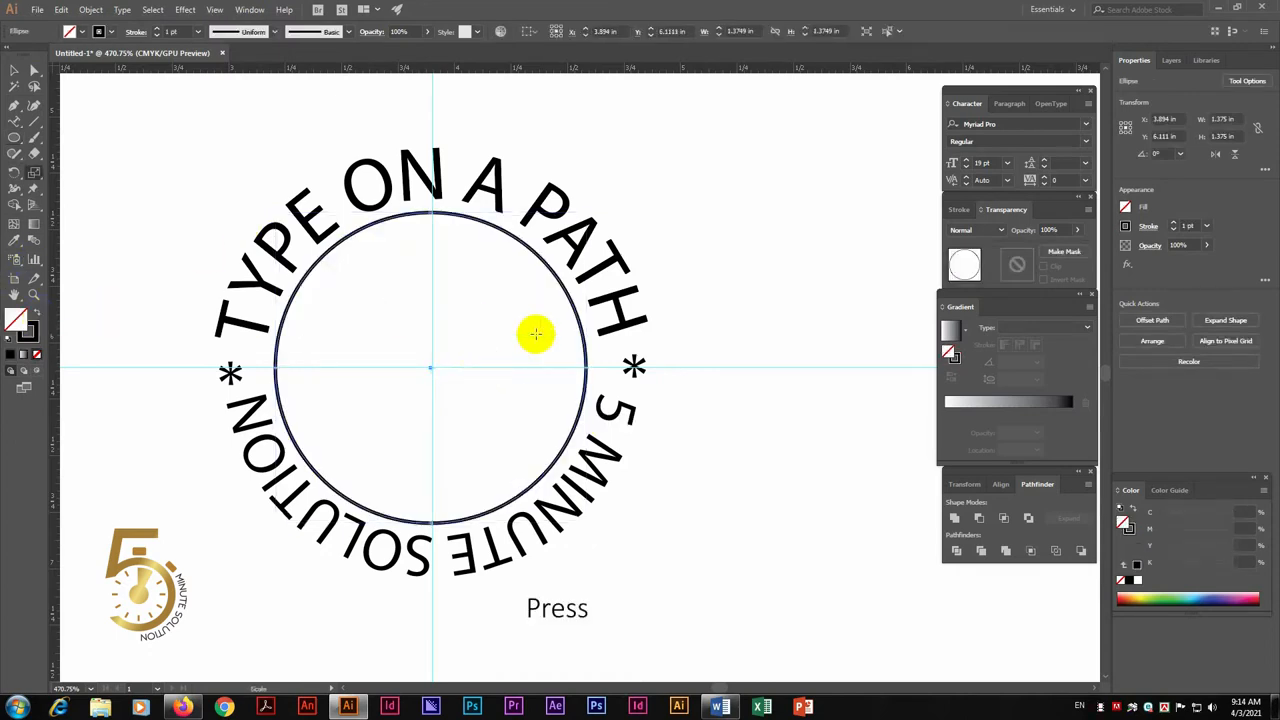
# Create a concentric copy of the circle scaled uniformly to 150%, surrounding the circular text
pyautogui.press('s')
pyautogui.press('Return')
pyautogui.moveTo(685, 218); pyautogui.dragTo(852, 200)
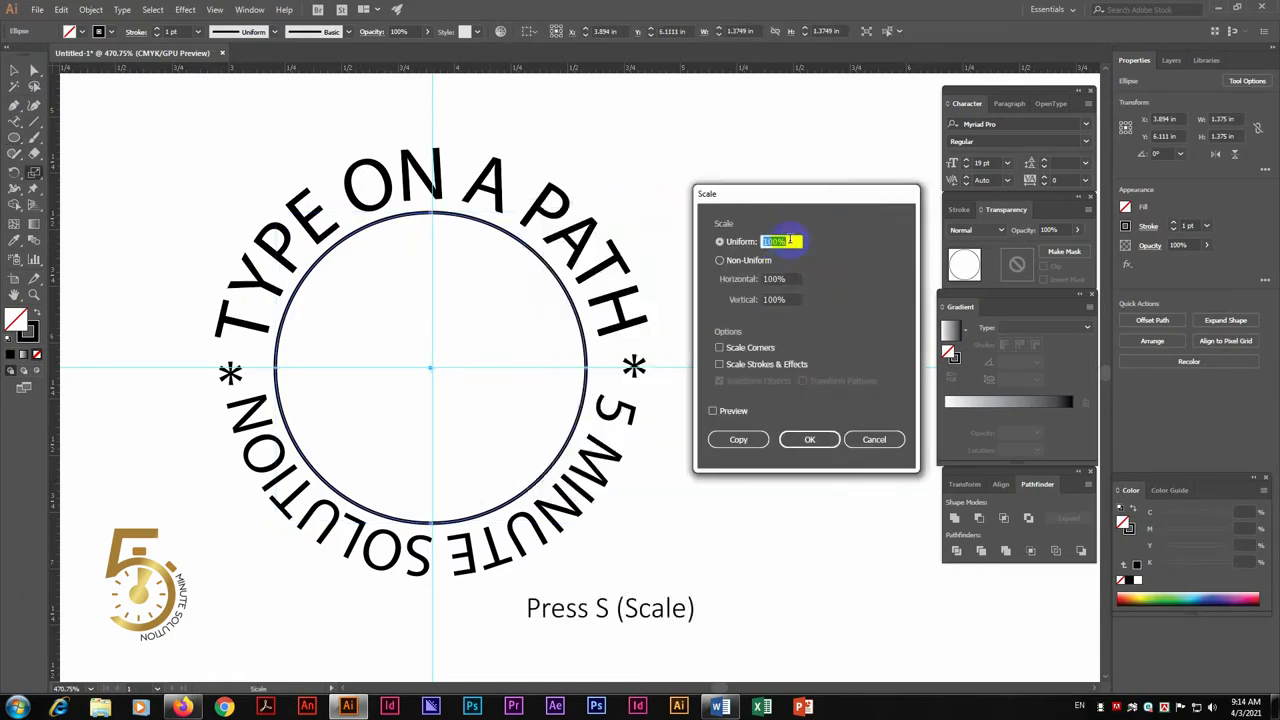
pyautogui.press('Escape')
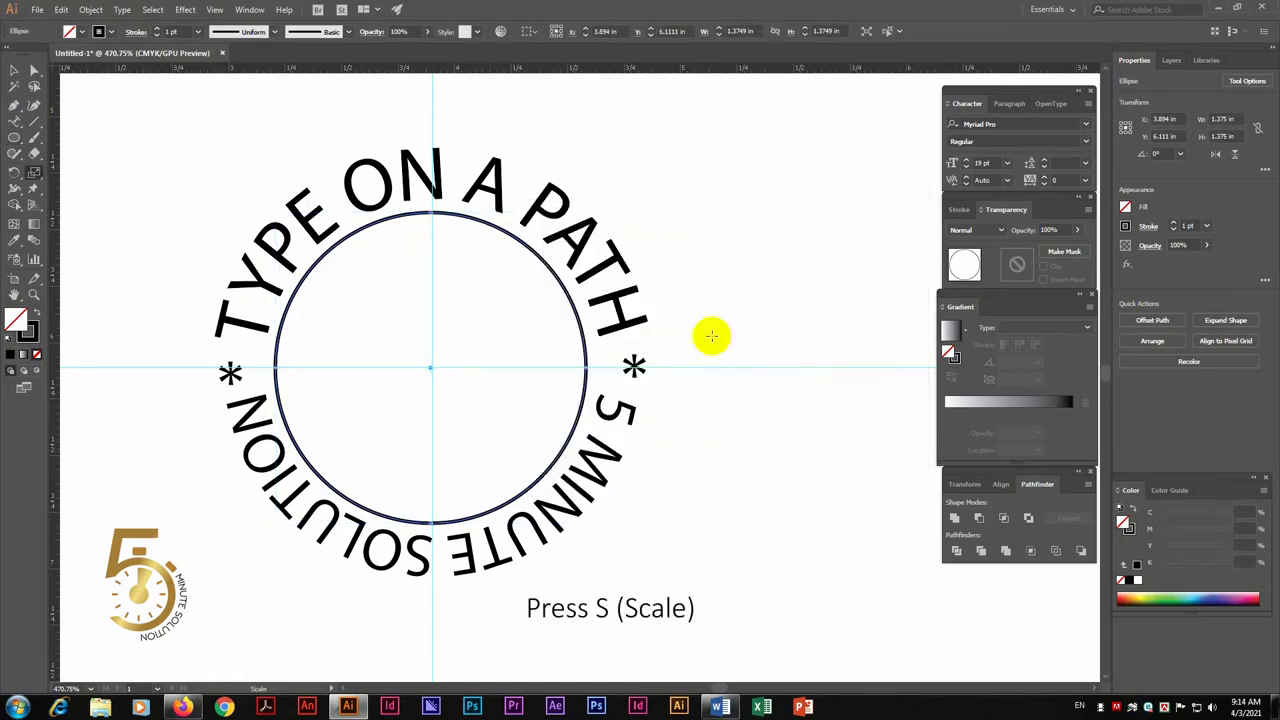
pyautogui.press('Return')
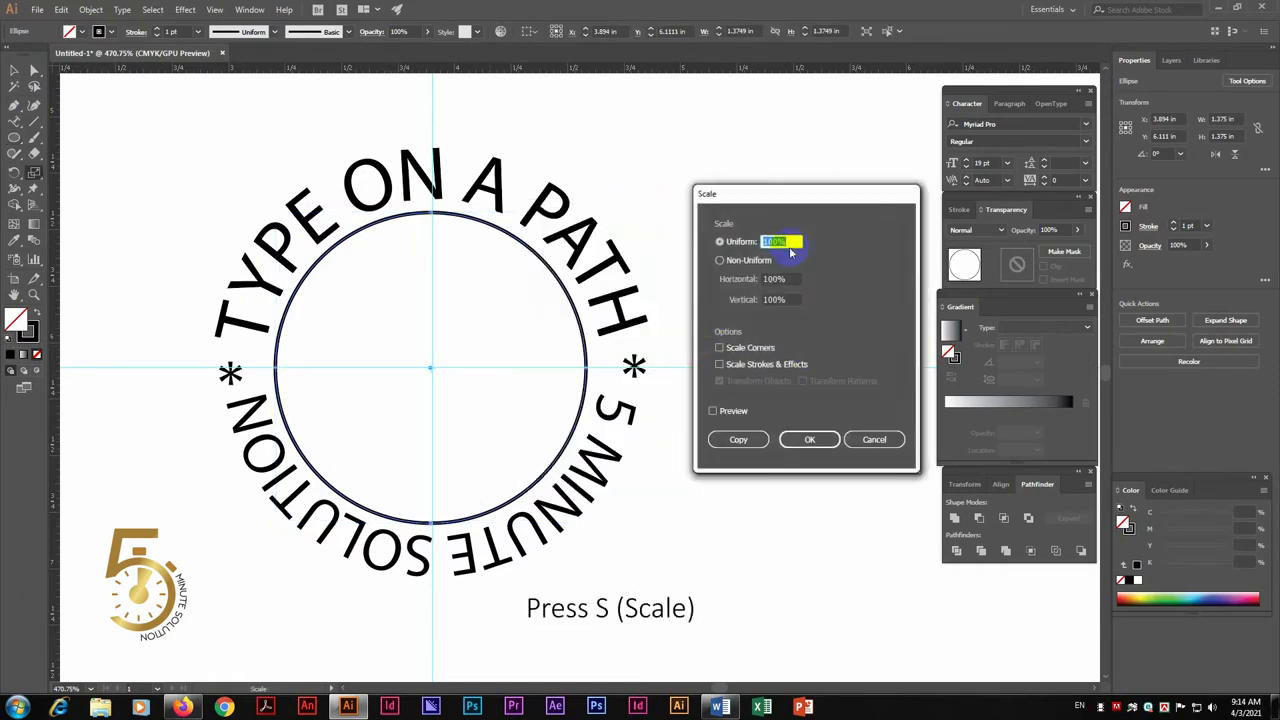
pyautogui.press('Return')
pyautogui.press('v')
pyautogui.click(693, 173)
pyautogui.hotkey('ctrl', 'f')
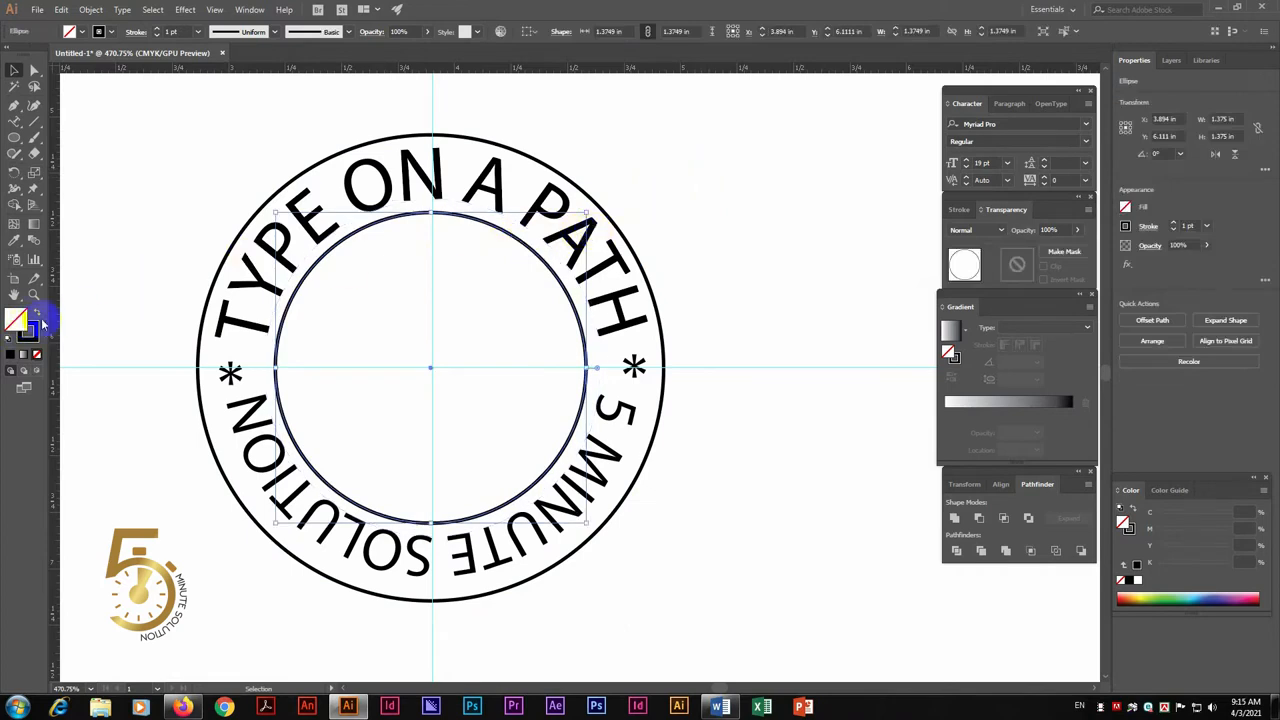
# Fill the outer circle green, then divide it with the inner circle into separate, ungrouped shapes
pyautogui.click(471, 135)
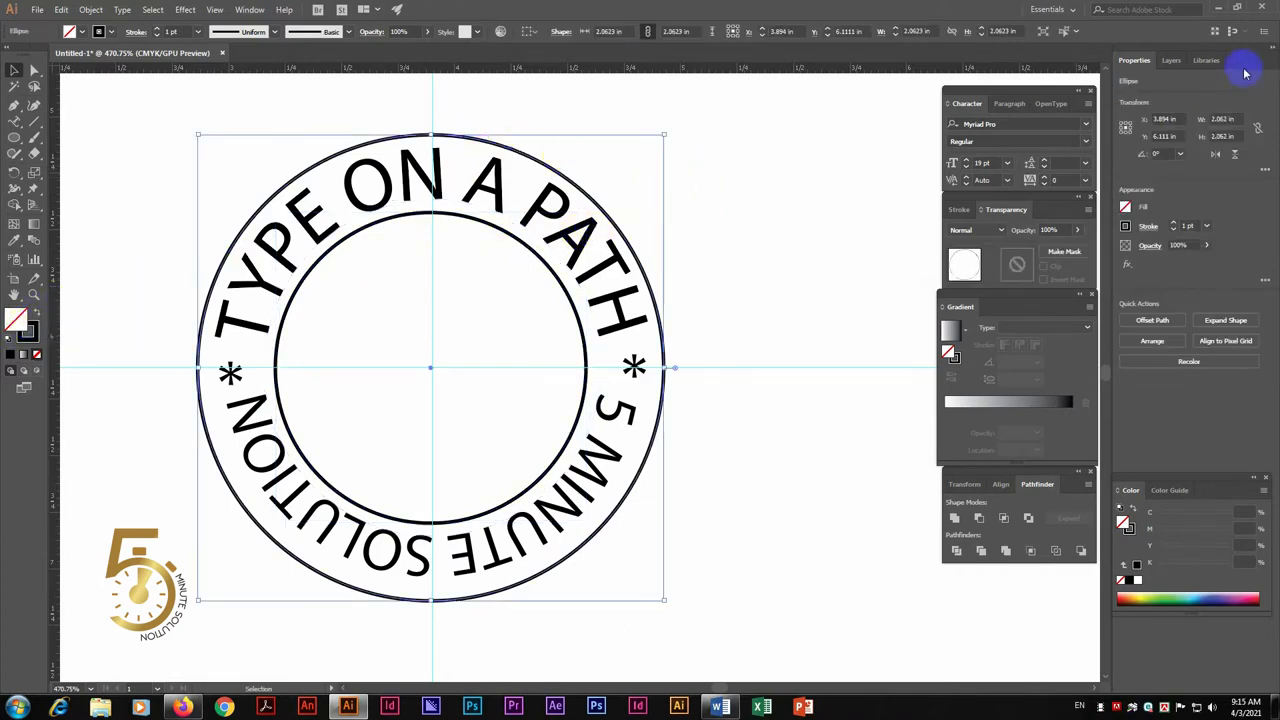
pyautogui.click(1160, 596)
pyautogui.keyDown('shift'); pyautogui.click(454, 213); pyautogui.keyUp('shift')
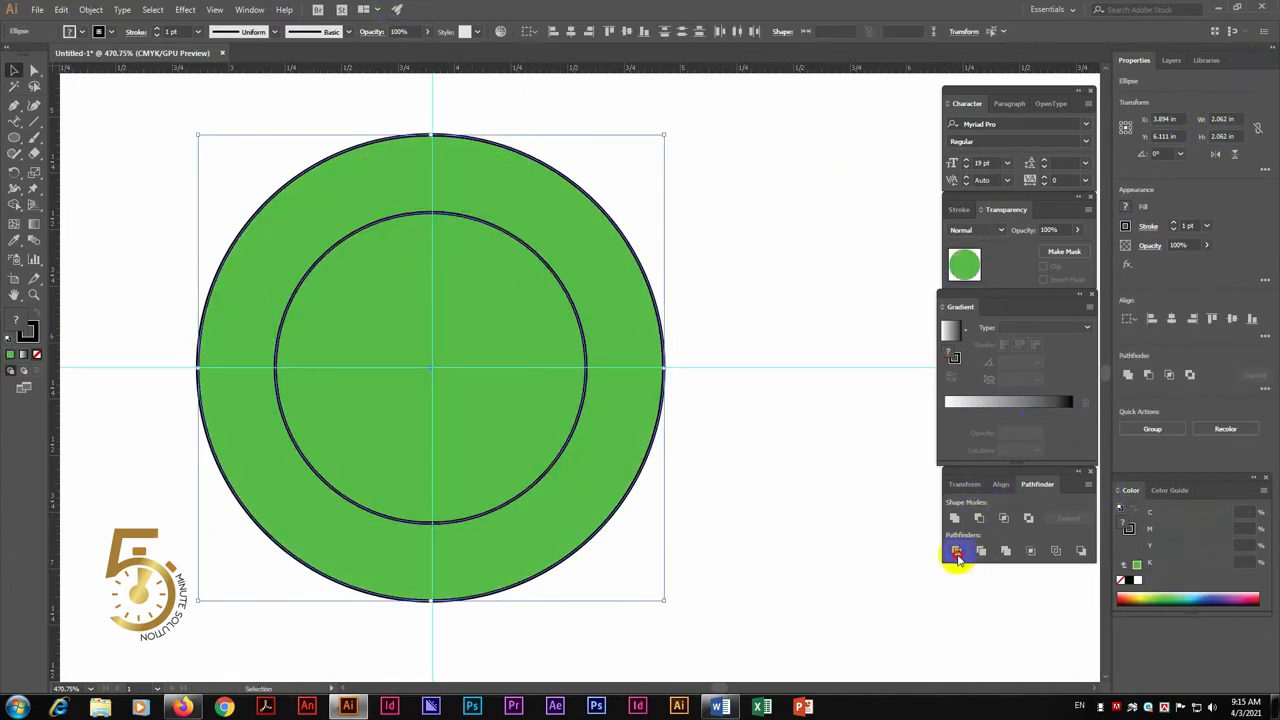
pyautogui.rightClick(551, 277)
pyautogui.click(590, 388)
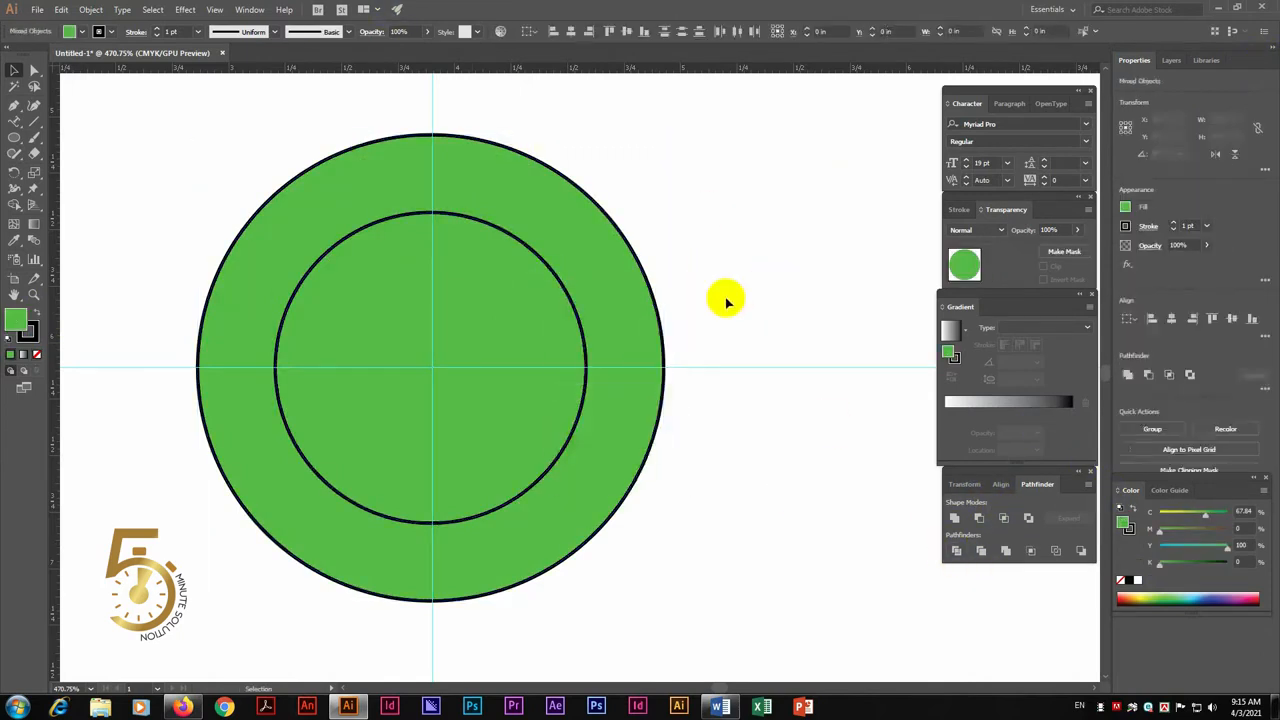
# Delete the inner disc so that only the green ring remains
pyautogui.click(773, 283)
pyautogui.click(558, 281)
pyautogui.press('Delete')
# Remove the green ring's stroke and send the ring to the back, behind the circular text
pyautogui.click(551, 293)
pyautogui.click(28, 332)
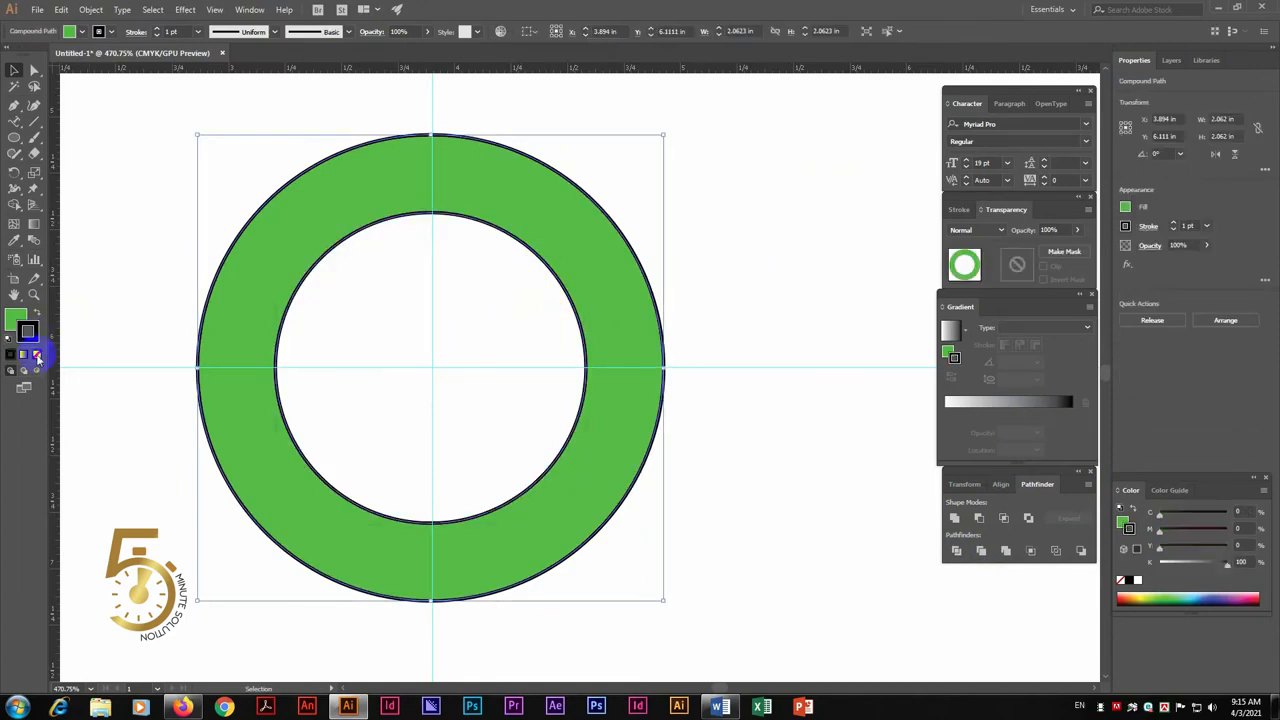
pyautogui.click(37, 354)
pyautogui.hotkey('ctrl', 'shift', '[')
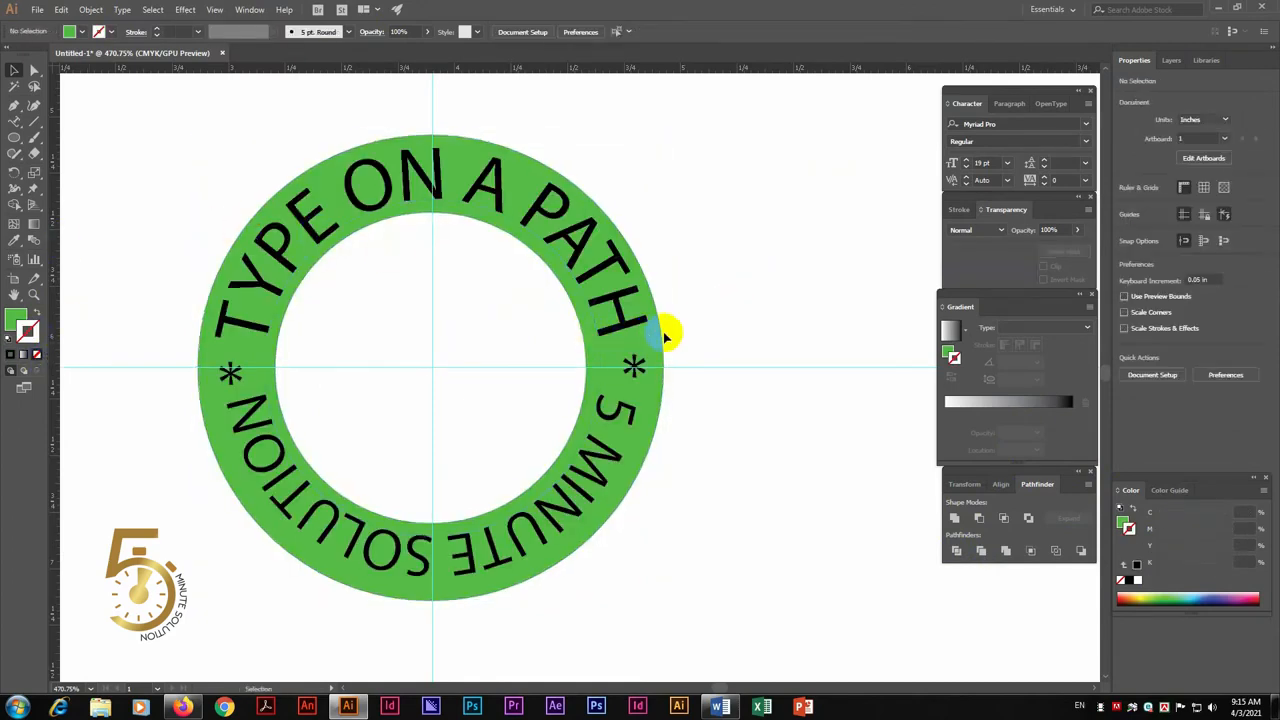
# Fill the ring with medium blue and leave it without a stroke
pyautogui.click(1148, 603)
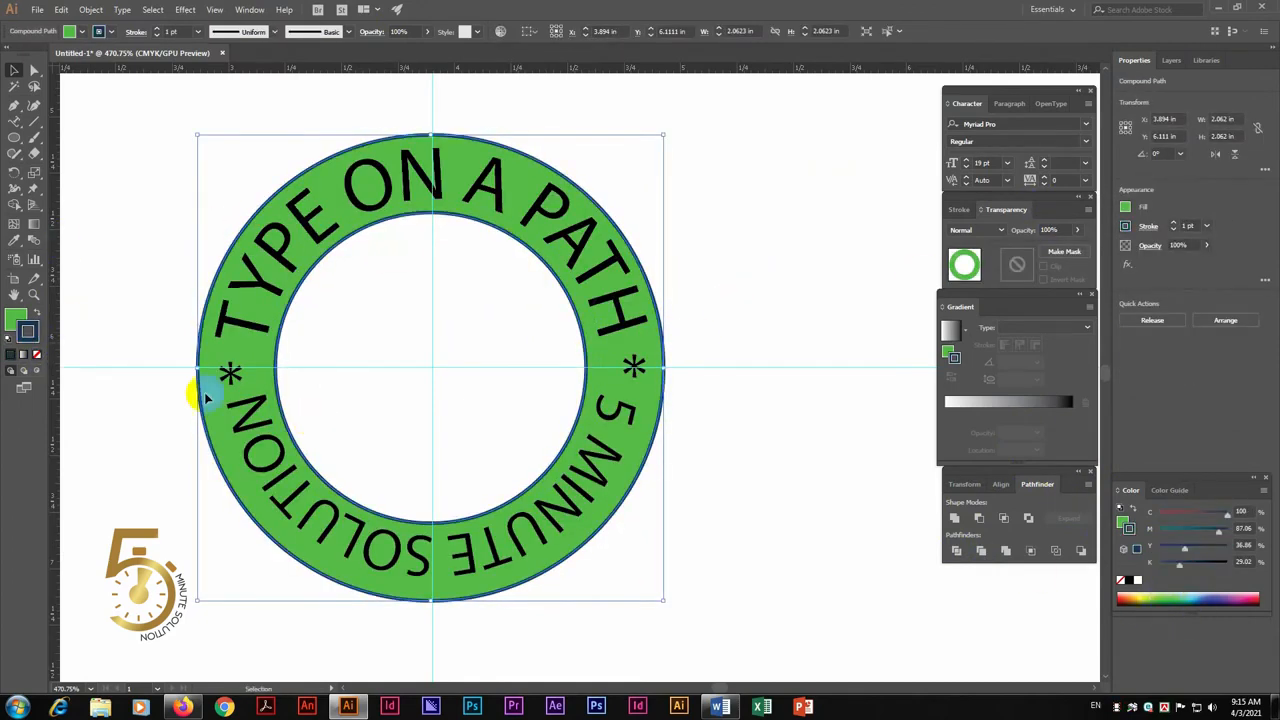
pyautogui.click(37, 354)
pyautogui.moveTo(1203, 590)
pyautogui.mouseDown()
pyautogui.moveTo(1176, 594)
pyautogui.moveTo(1205, 594)
pyautogui.mouseUp()
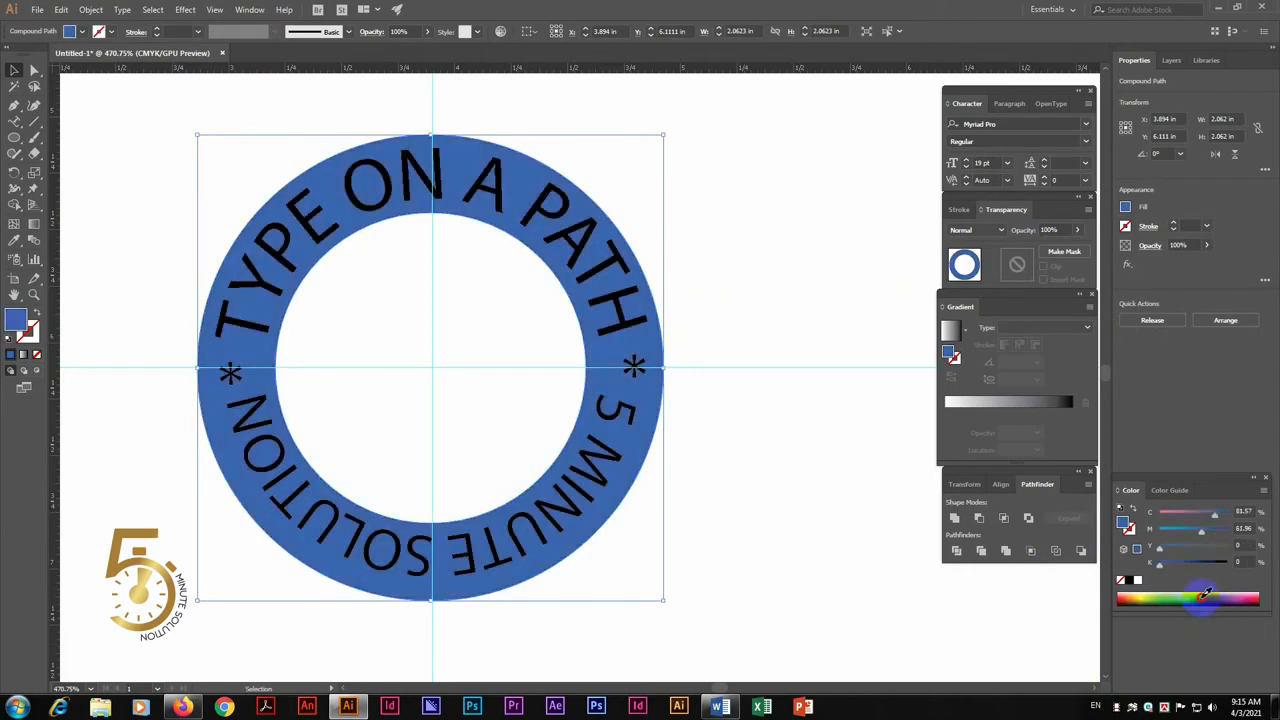
# Colour the circular text white, then try it in yellow instead
pyautogui.click(582, 232)
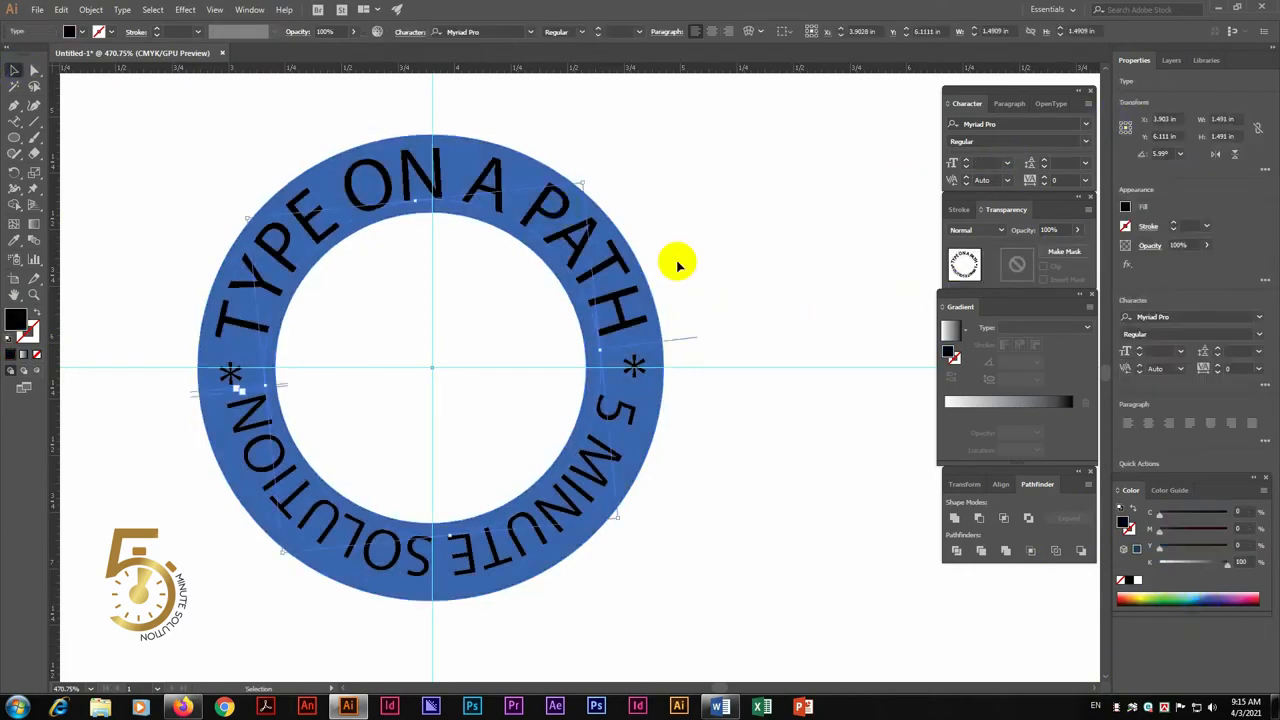
pyautogui.click(1137, 580)
pyautogui.click(750, 337)
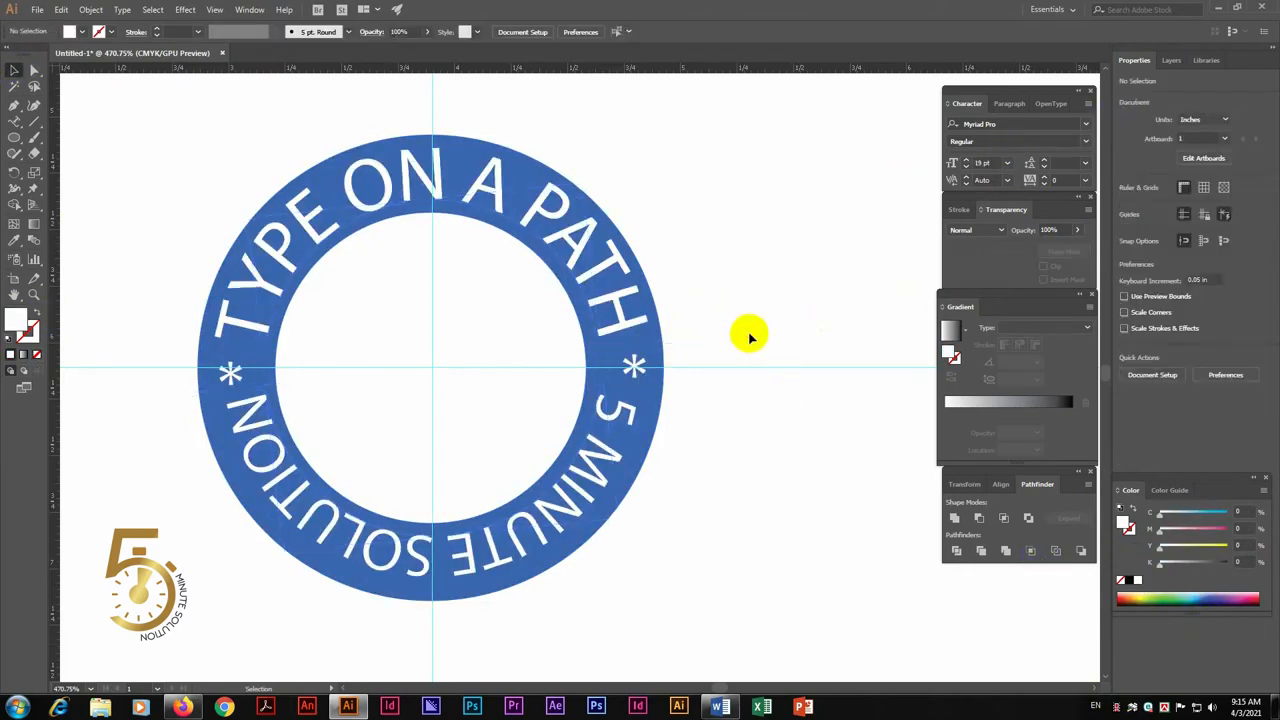
pyautogui.click(616, 273)
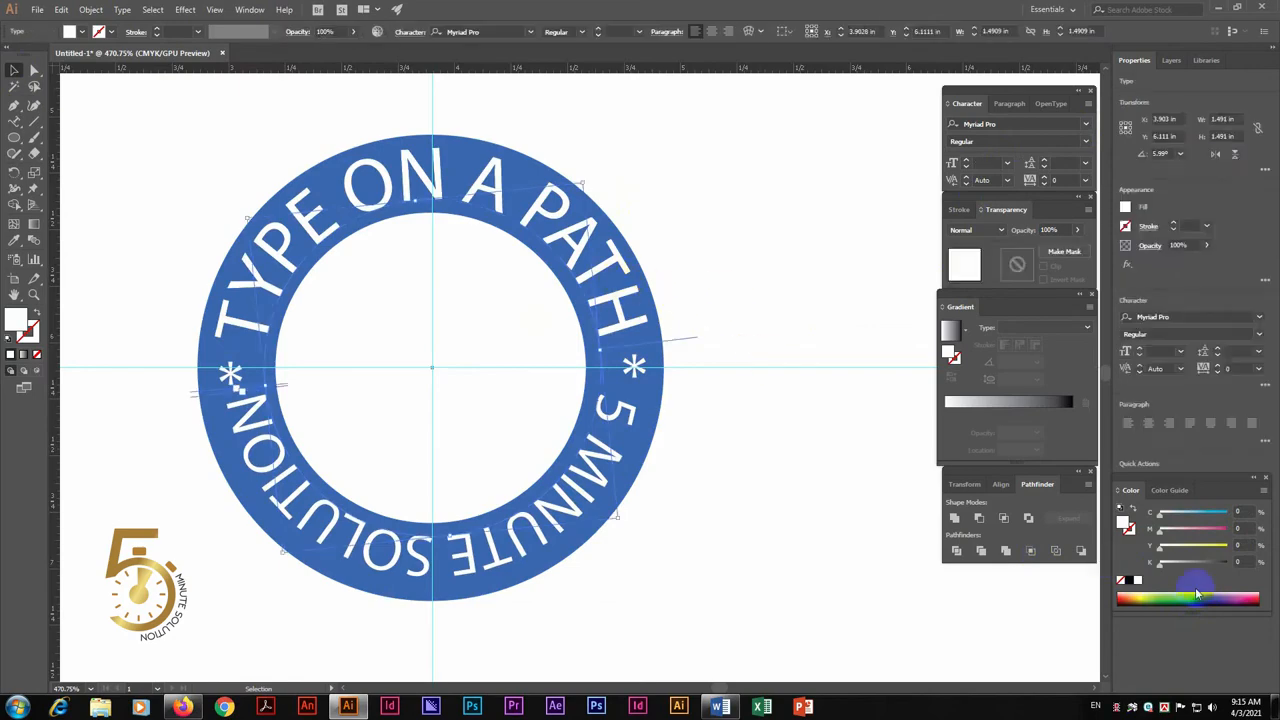
pyautogui.click(1141, 596)
# Fill the ring with a near-black navy of about C 80, M 75, Y 59, K 80
pyautogui.click(637, 452)
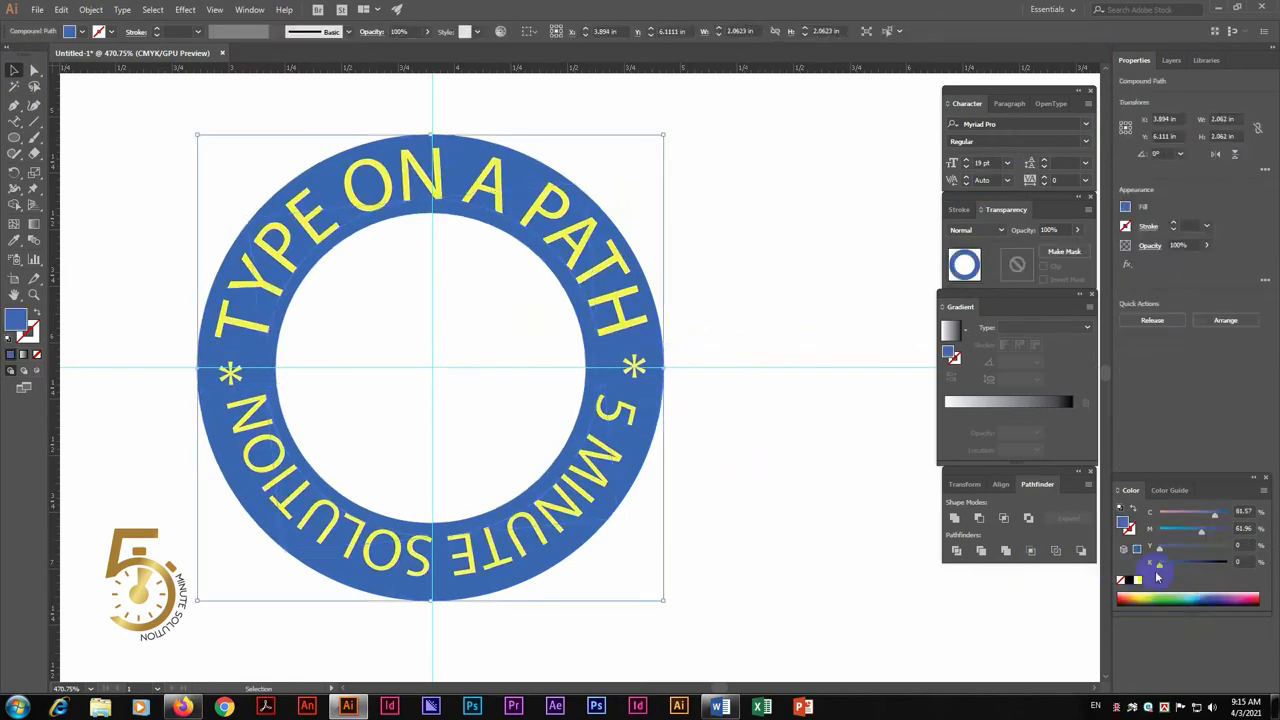
pyautogui.click(1205, 598)
pyautogui.click(1216, 599)
pyautogui.click(1216, 602)
pyautogui.click(1214, 604)
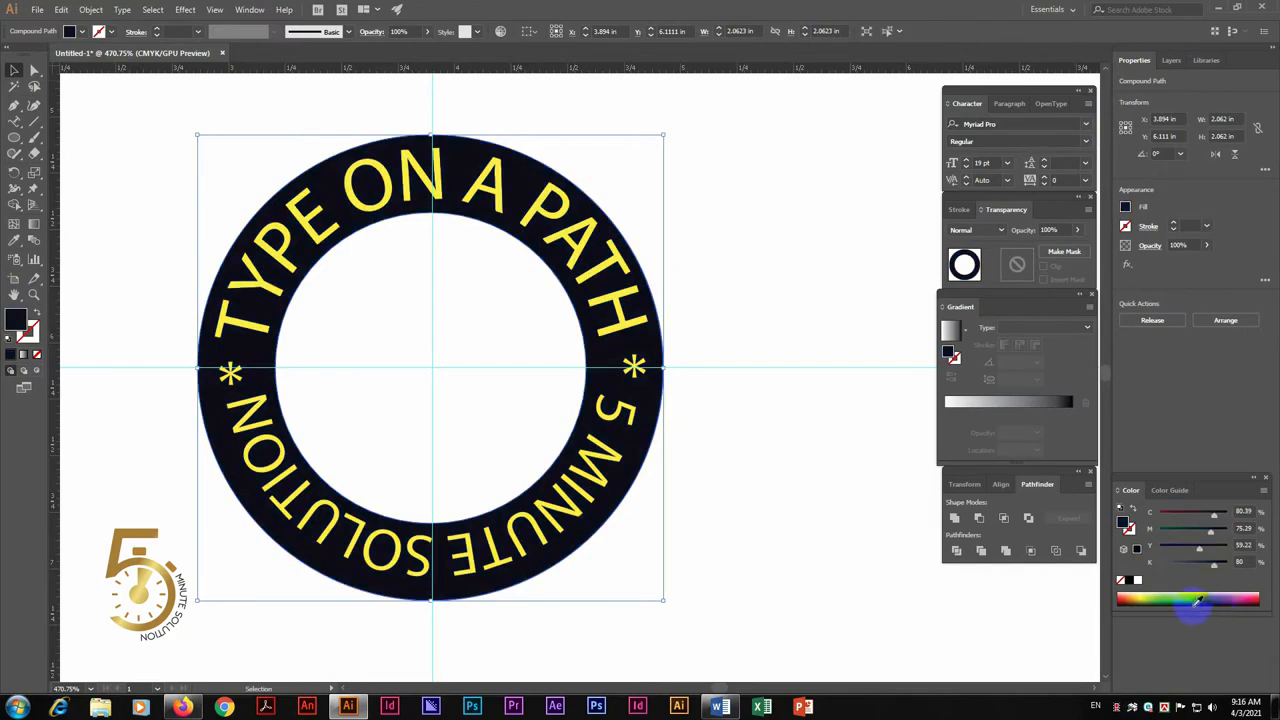
# Change the circular text's fill to white and deselect it
pyautogui.click(830, 372)
pyautogui.keyDown('ctrl'); pyautogui.keyDown('alt'); pyautogui.click(480, 374); pyautogui.keyUp('alt'); pyautogui.keyUp('ctrl')
pyautogui.click(679, 292)
pyautogui.click(1138, 580)
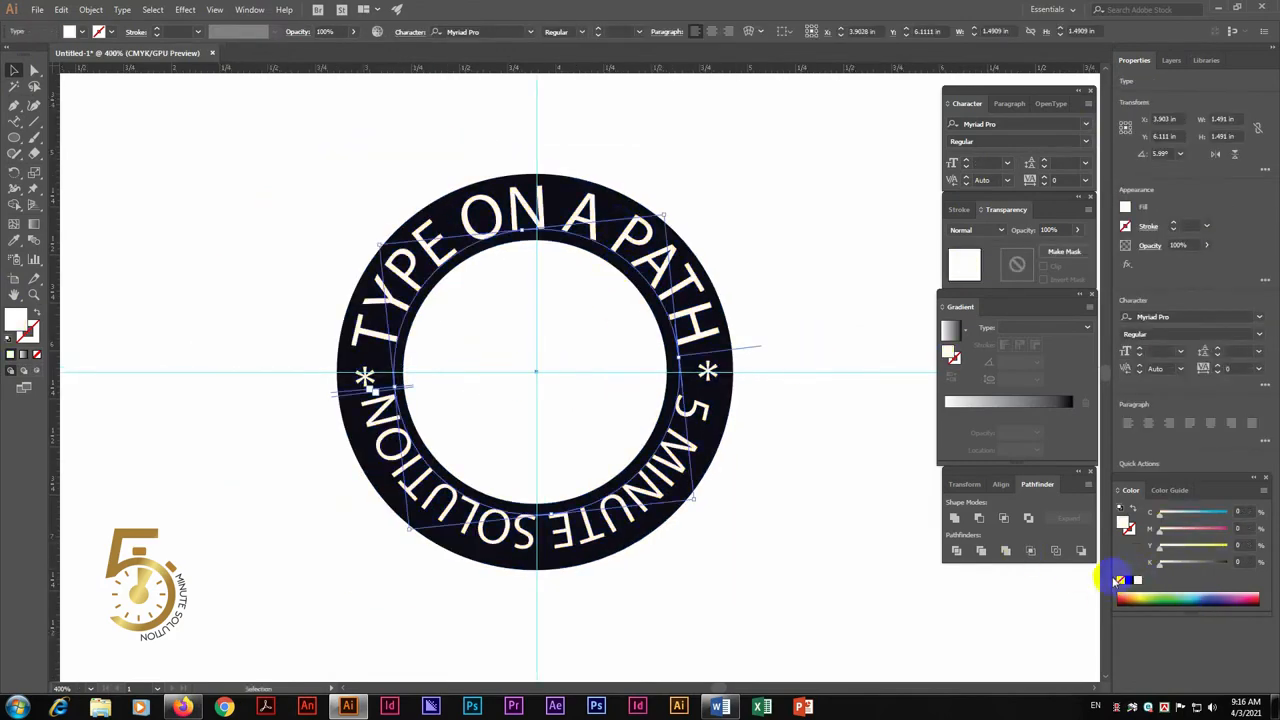
pyautogui.click(693, 188)
# Cut the logo image from 5 Minute Solution-03.png and paste it into the Untitled-1 document
pyautogui.keyDown('ctrl'); pyautogui.keyDown('alt'); pyautogui.click(731, 408); pyautogui.keyUp('alt'); pyautogui.keyUp('ctrl')
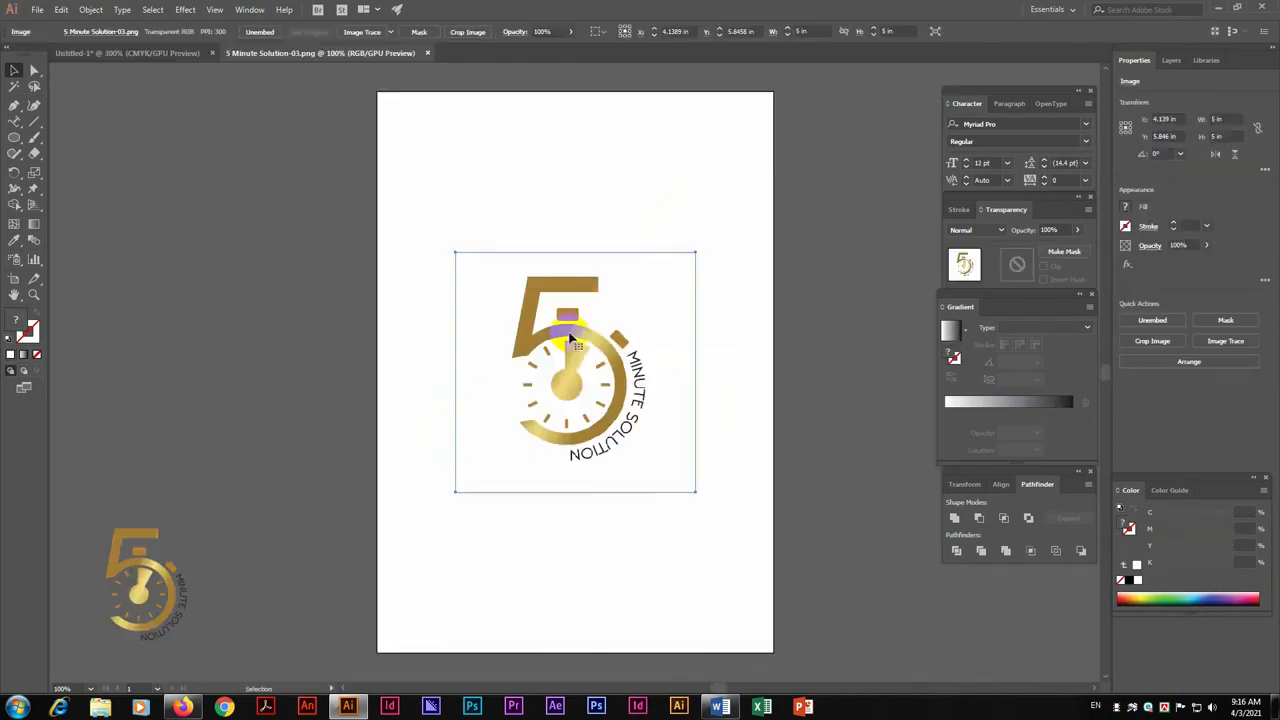
pyautogui.press('Delete')
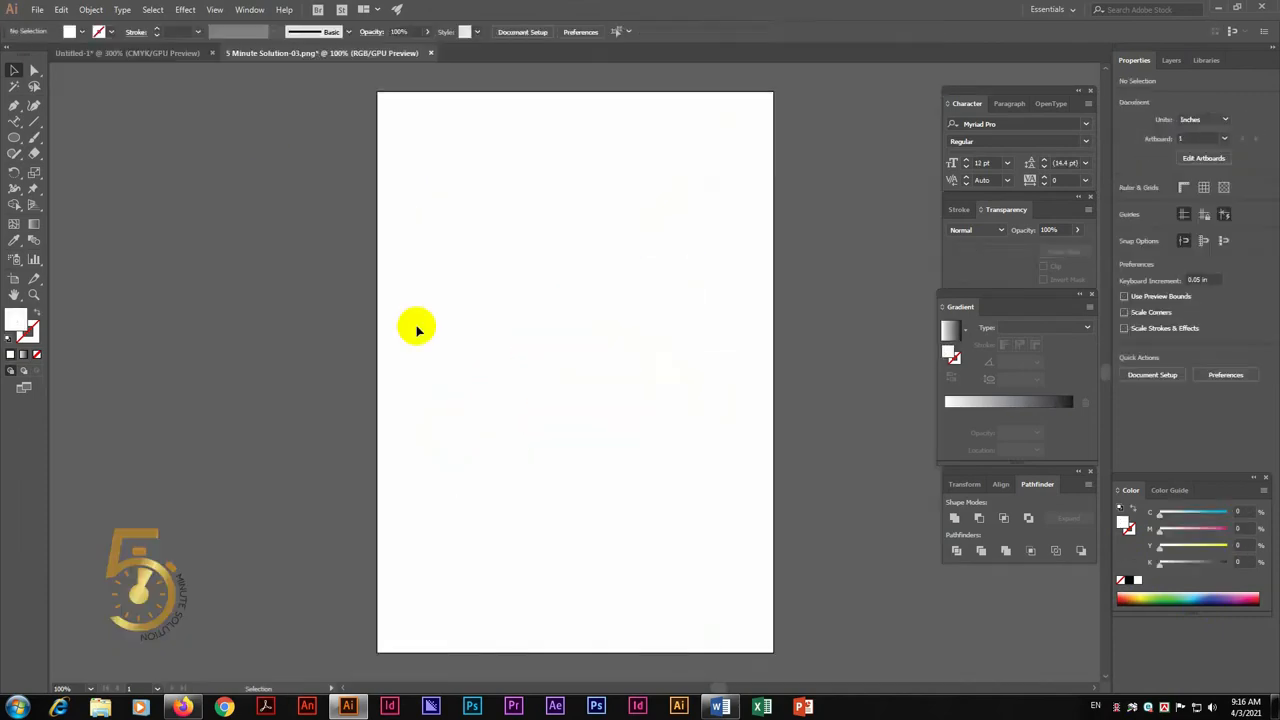
pyautogui.click(140, 55)
pyautogui.hotkey('ctrl', 'v')
# Scale the pasted logo uniformly to 25% and centre it inside the ring
pyautogui.press('s')
pyautogui.press('Return')
pyautogui.write('25')
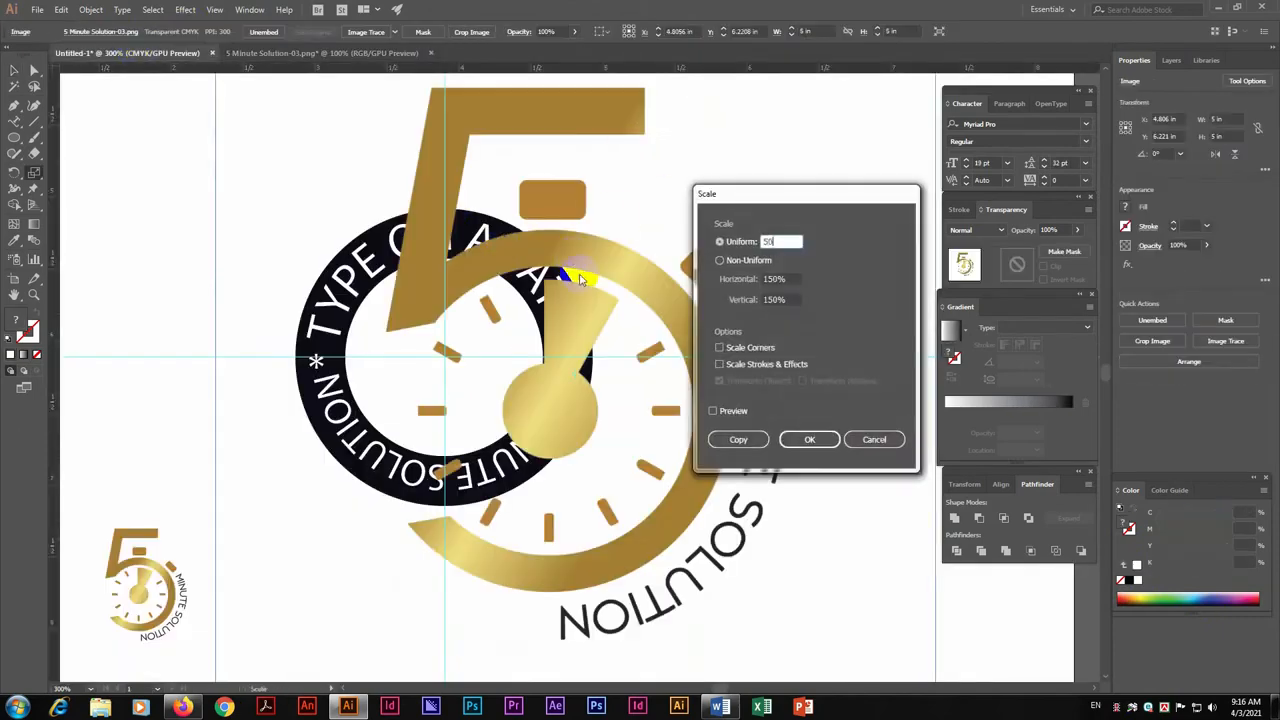
pyautogui.press('Return')
pyautogui.press('v')
pyautogui.moveTo(543, 380); pyautogui.dragTo(456, 338)
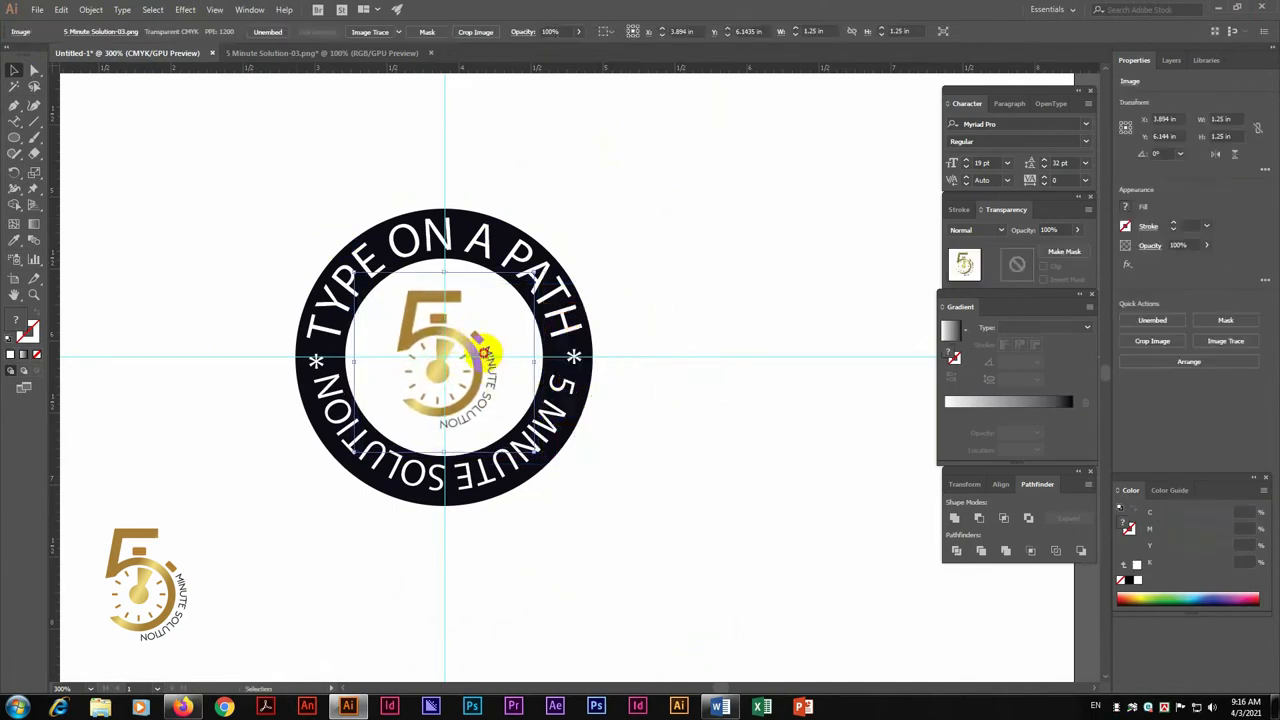
# Select the whole round badge and move it to the upper-left corner of the page, then deselect it
pyautogui.click(623, 366)
pyautogui.hotkey('ctrl', '-')
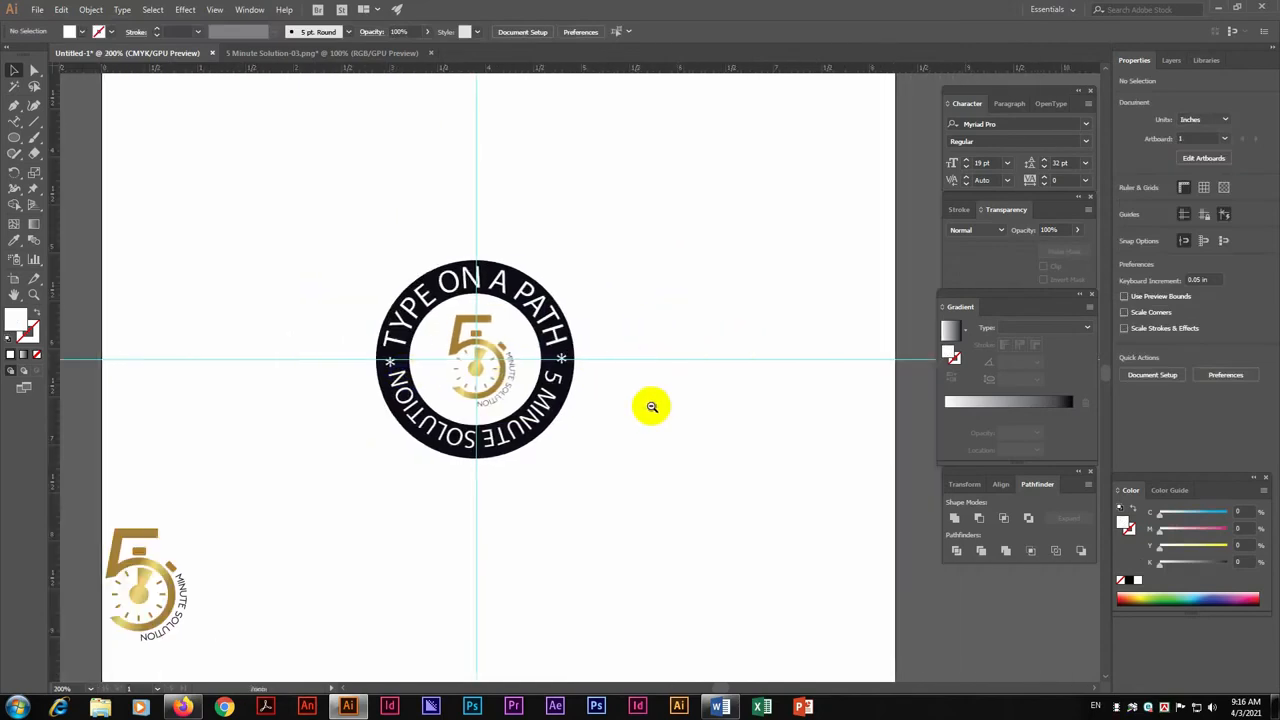
pyautogui.hotkey('ctrl', '-')
pyautogui.hotkey('ctrl', 'a')
pyautogui.moveTo(617, 366); pyautogui.dragTo(631, 437)
pyautogui.moveTo(530, 417); pyautogui.dragTo(356, 156)
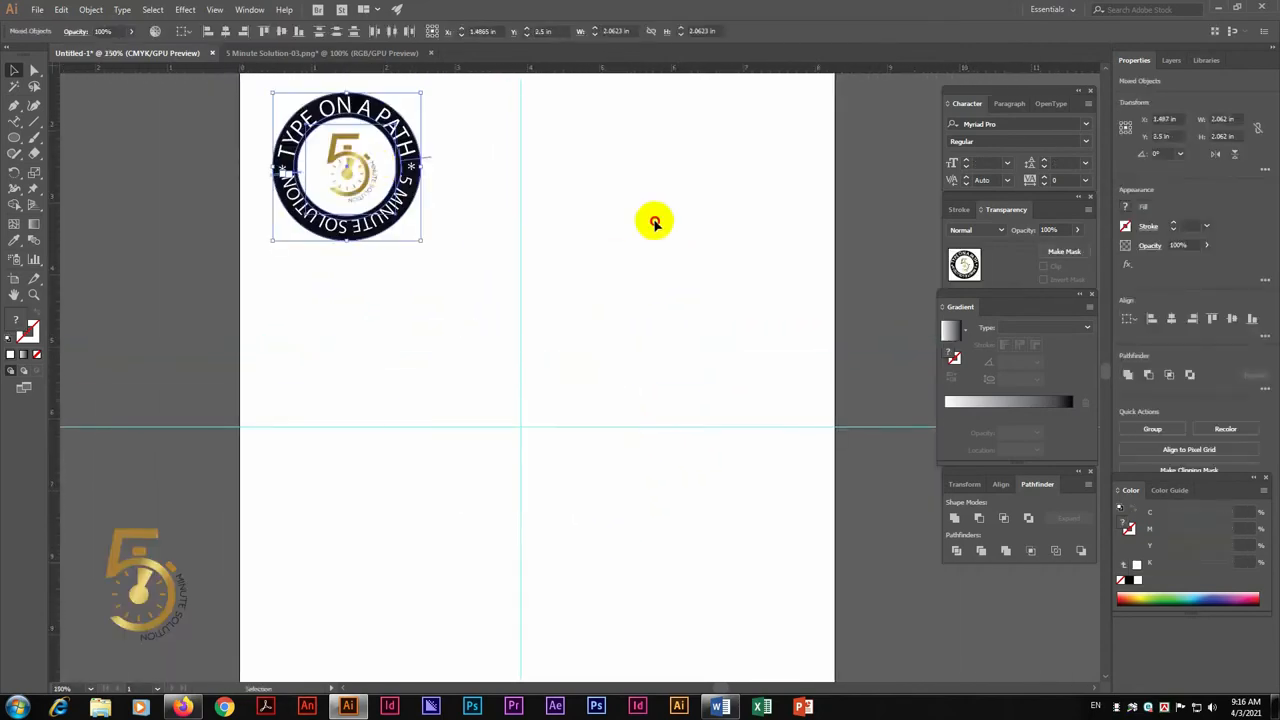
pyautogui.click(652, 314)
# Draw an S-shaped wave about 3.08 in wide along the horizontal guide with the Pen tool, its middle anchor at the guides' crossing
pyautogui.moveTo(652, 314); pyautogui.dragTo(598, 176)
pyautogui.press('z')
pyautogui.click(486, 300)
pyautogui.click(491, 318)
pyautogui.moveTo(629, 323); pyautogui.dragTo(454, 284)
pyautogui.click(14, 240)
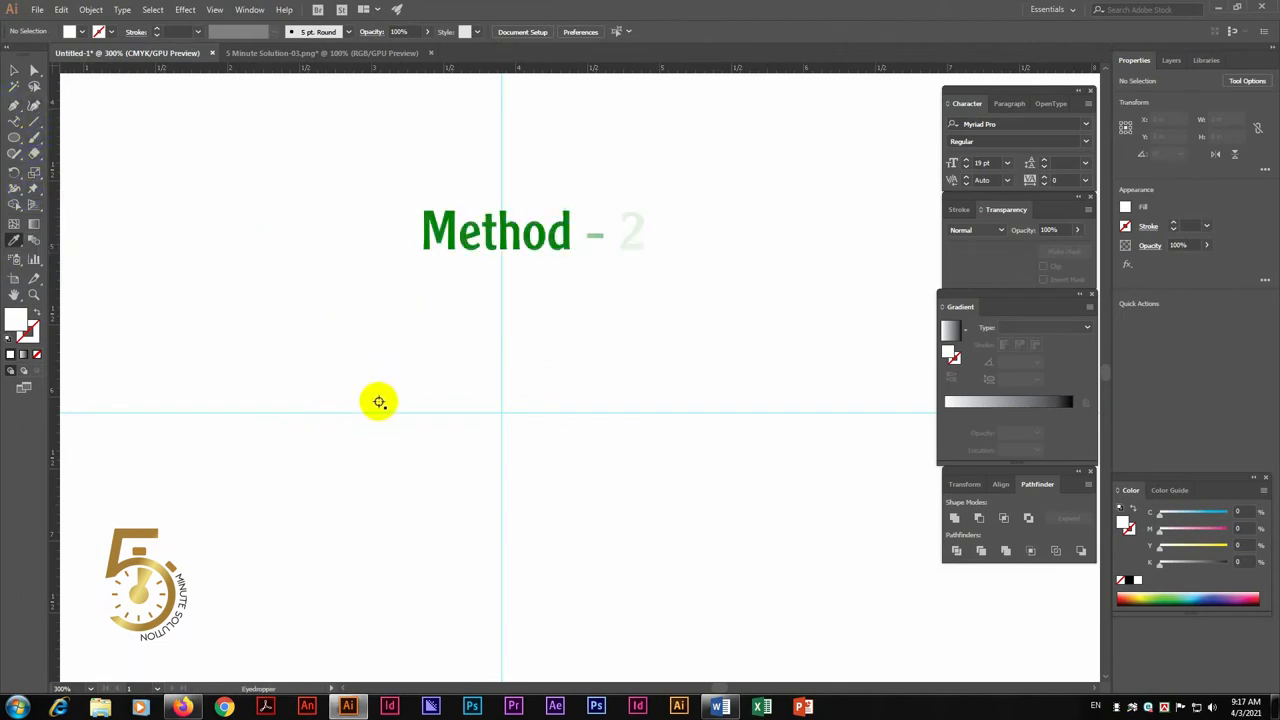
pyautogui.click(254, 412)
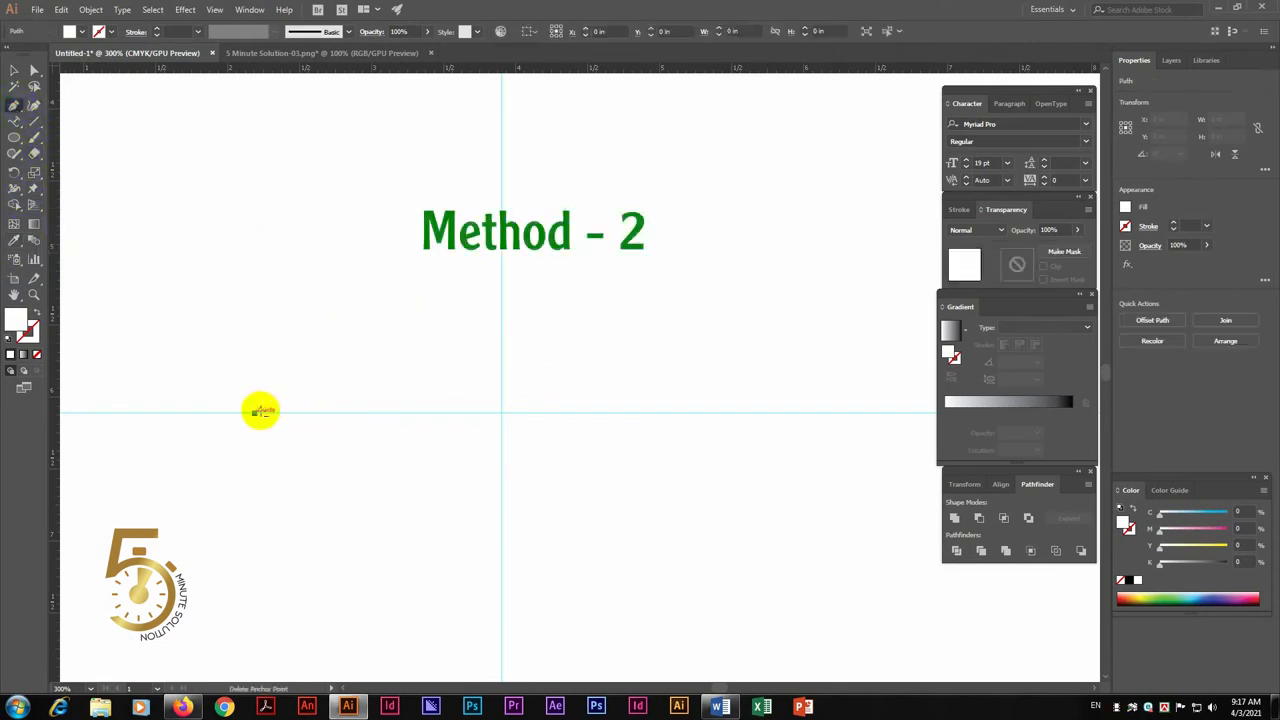
pyautogui.moveTo(501, 412); pyautogui.dragTo(634, 486)
pyautogui.keyDown('alt'); pyautogui.click(501, 412); pyautogui.keyUp('alt')
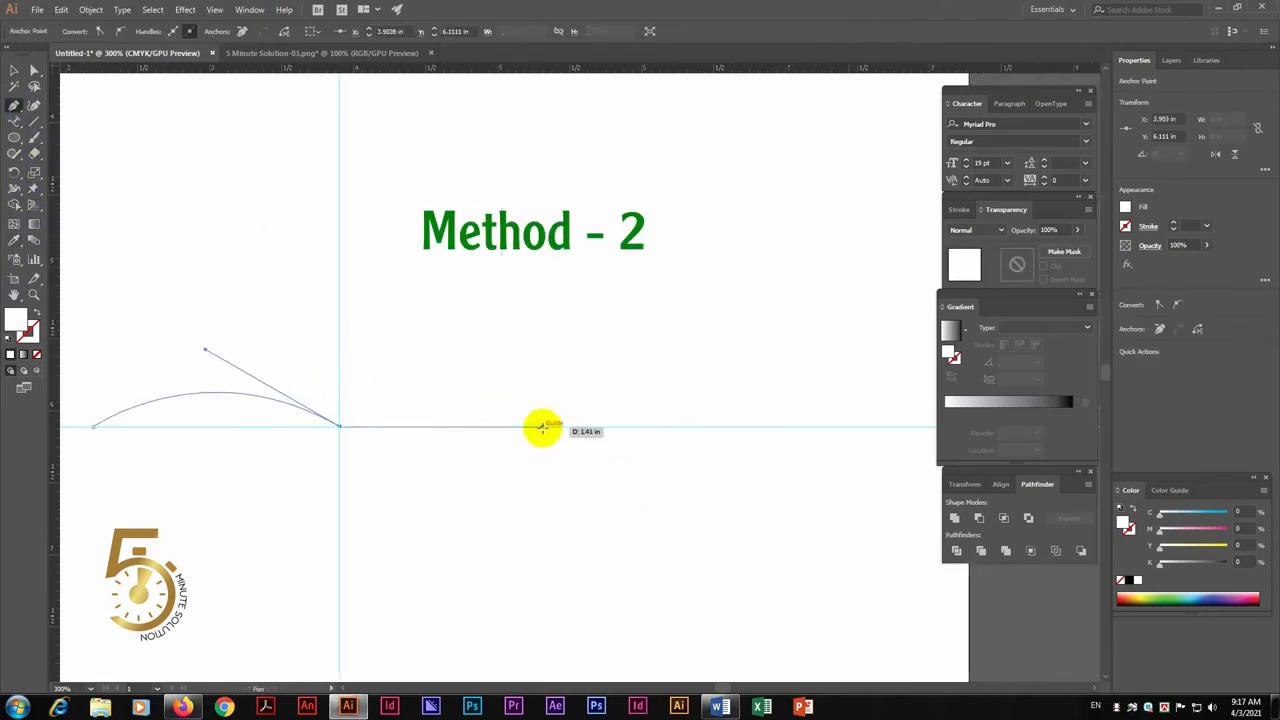
pyautogui.moveTo(540, 427); pyautogui.dragTo(633, 361)
pyautogui.click(538, 429)
pyautogui.moveTo(430, 446); pyautogui.dragTo(603, 421)
# Place the text "TYPE ON A PATH - 5 MINUTE SOLUTION" along the wave with the Type on a Path tool
pyautogui.press('t')
pyautogui.click(269, 401)
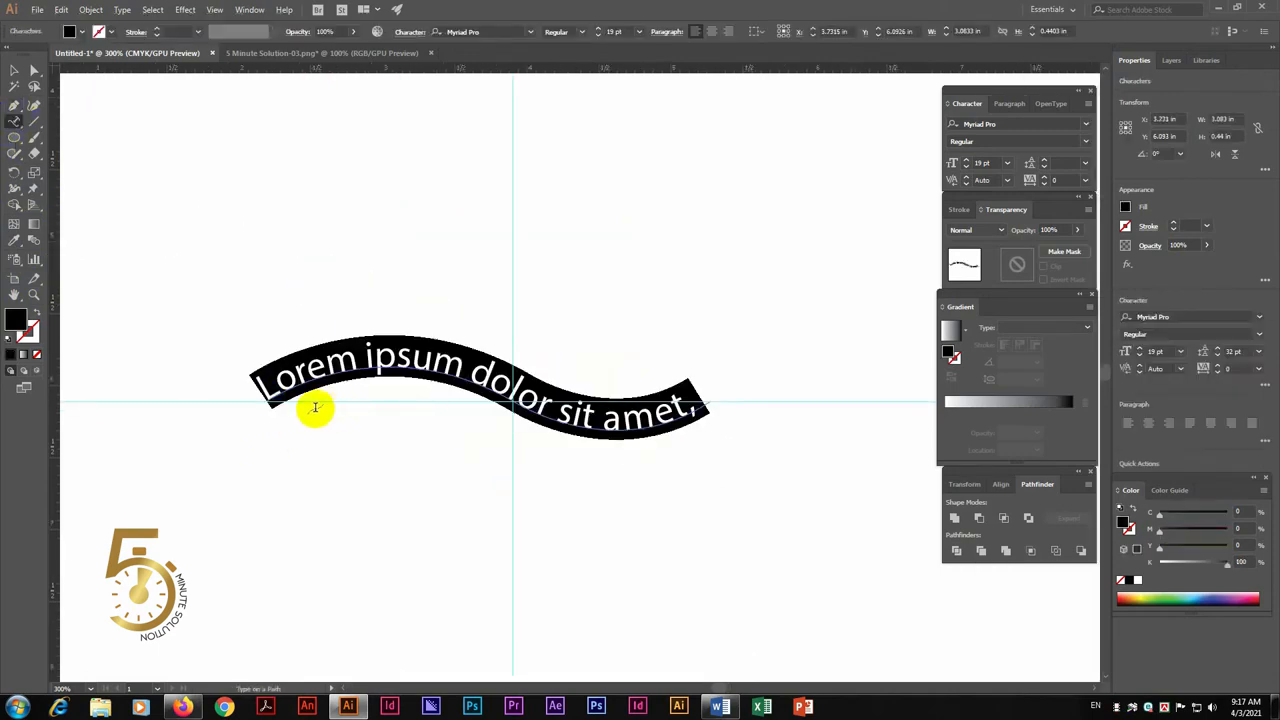
pyautogui.write('TYU')
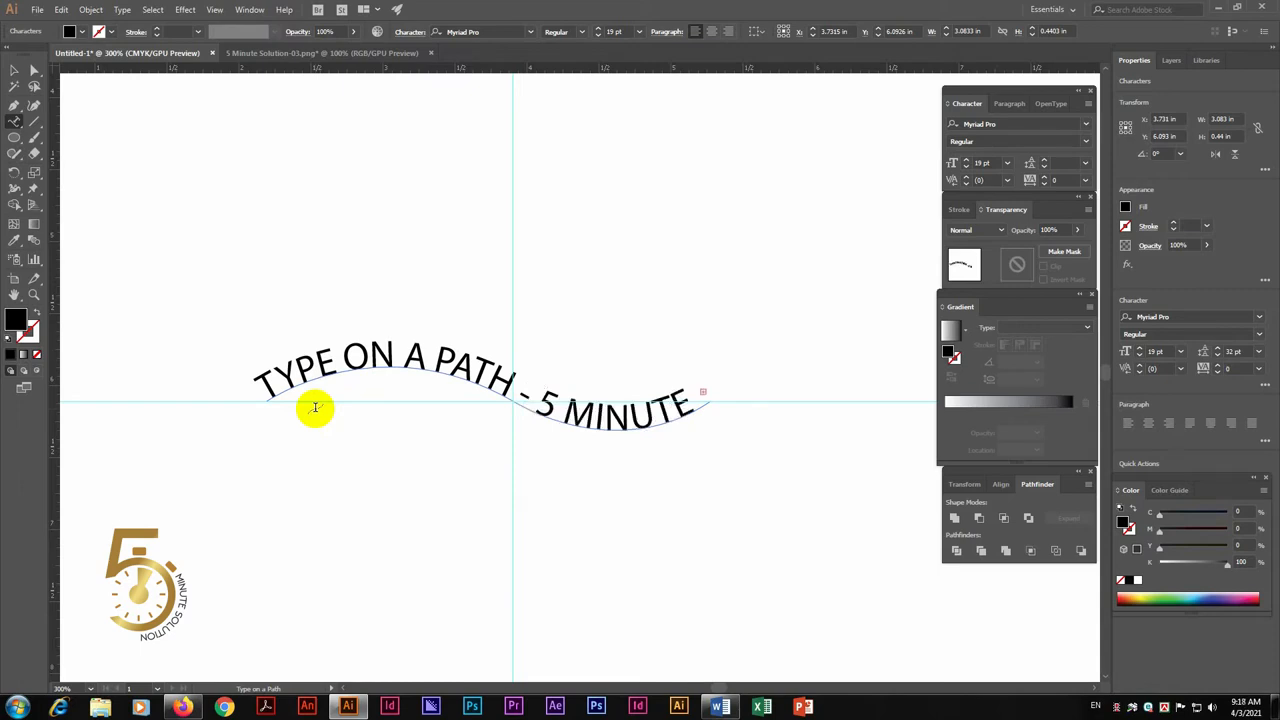
# Set the wavy text's font size to 14 pt and finish editing the text
pyautogui.tripleClick(372, 357)
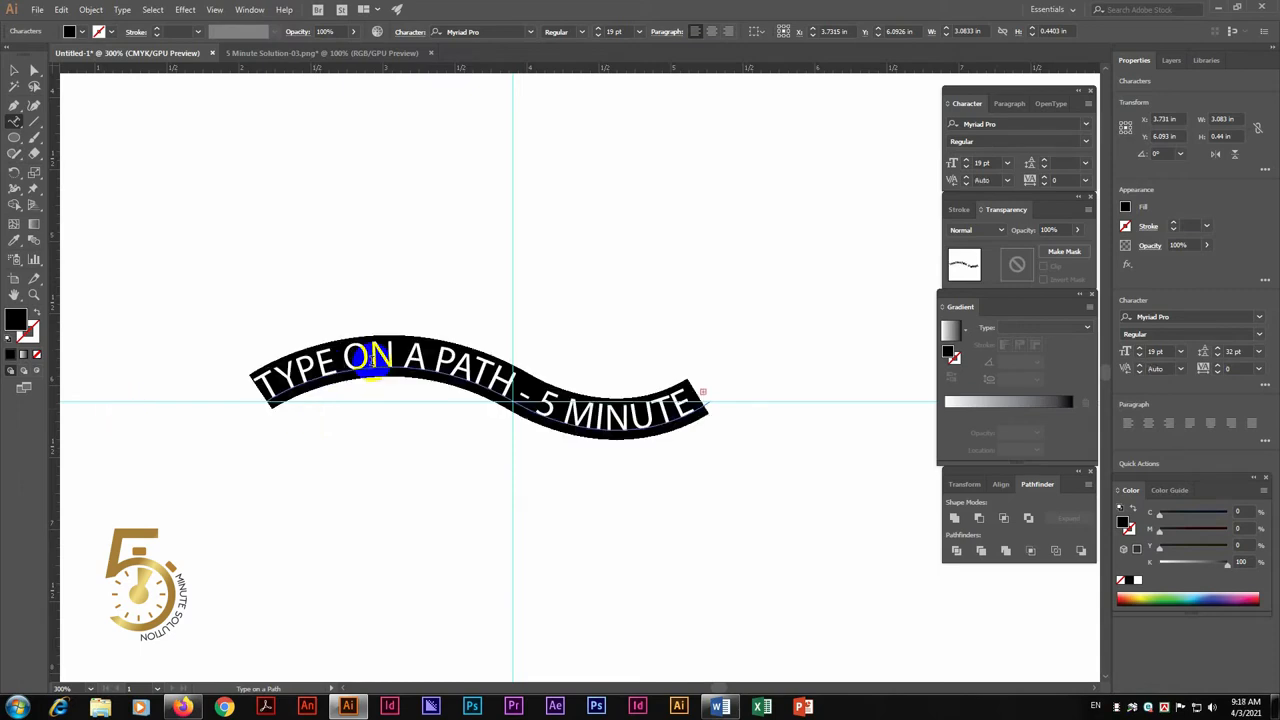
pyautogui.click(615, 31)
pyautogui.write('14')
pyautogui.press('Return')
pyautogui.press('Escape')
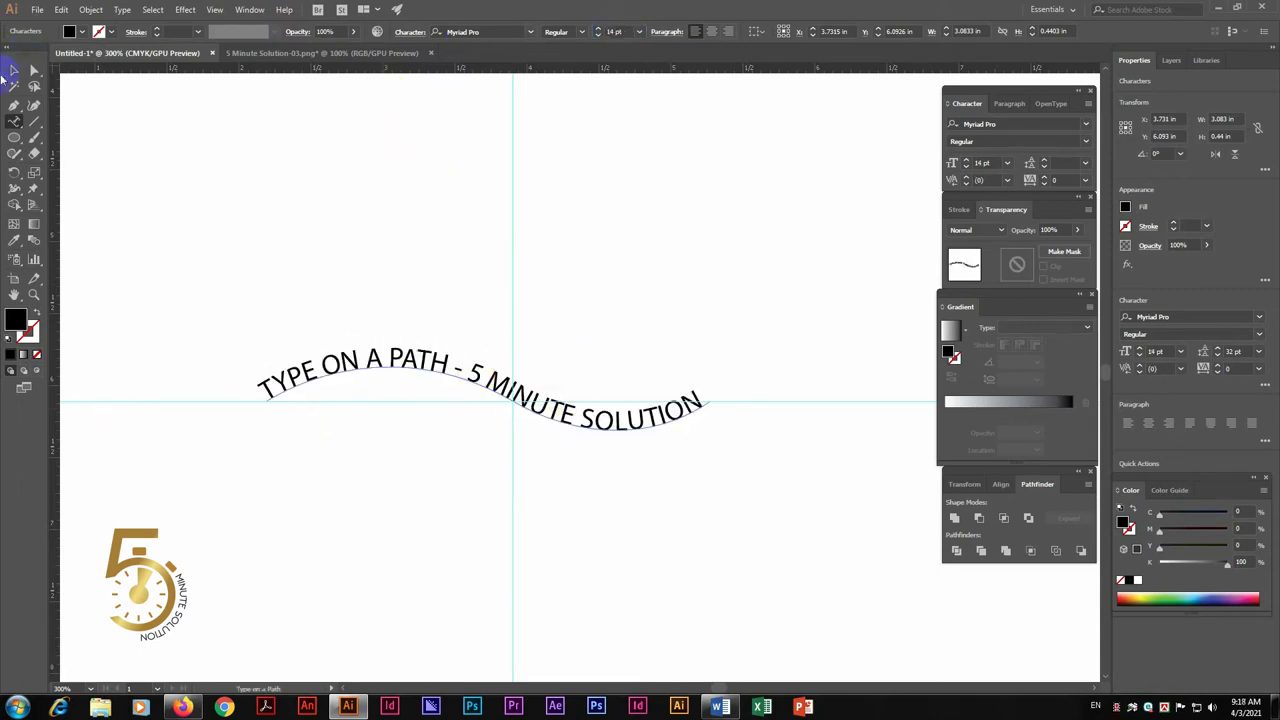
# Try the Flip option with preview on the wavy text in Type on a Path Options
pyautogui.click(334, 400)
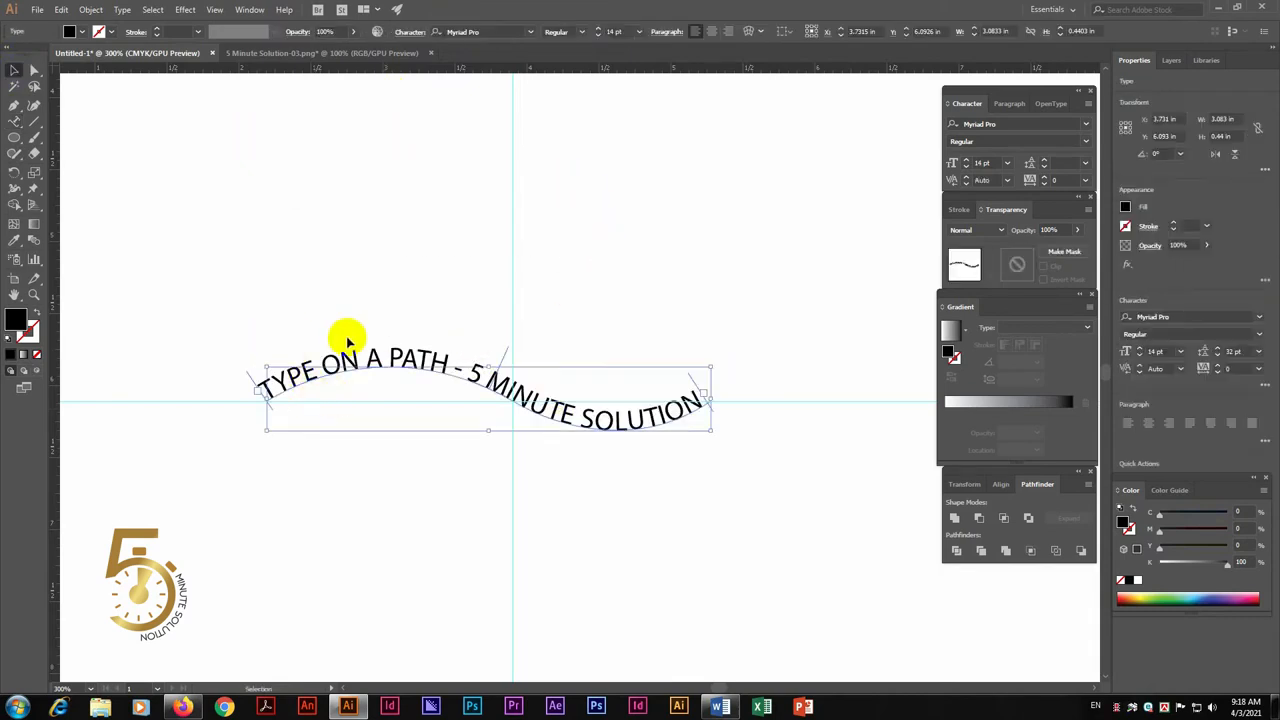
pyautogui.click(566, 450)
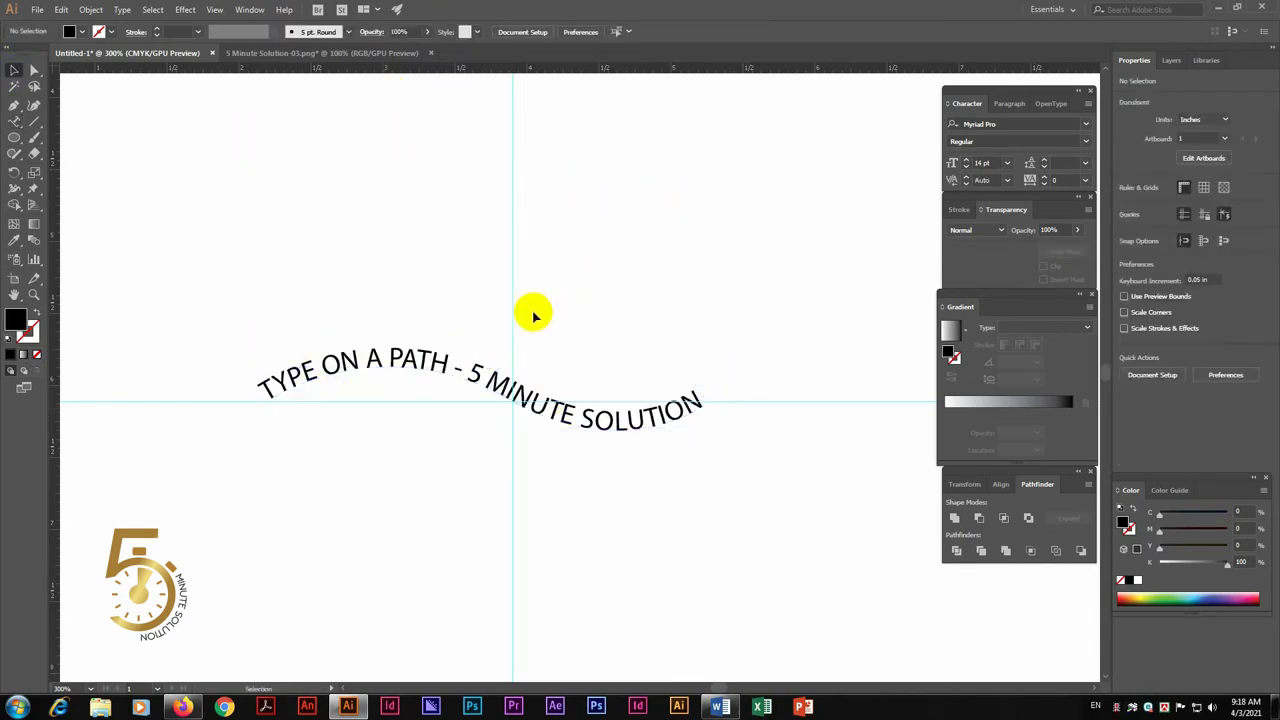
pyautogui.click(428, 377)
pyautogui.click(122, 9)
pyautogui.moveTo(220, 146)
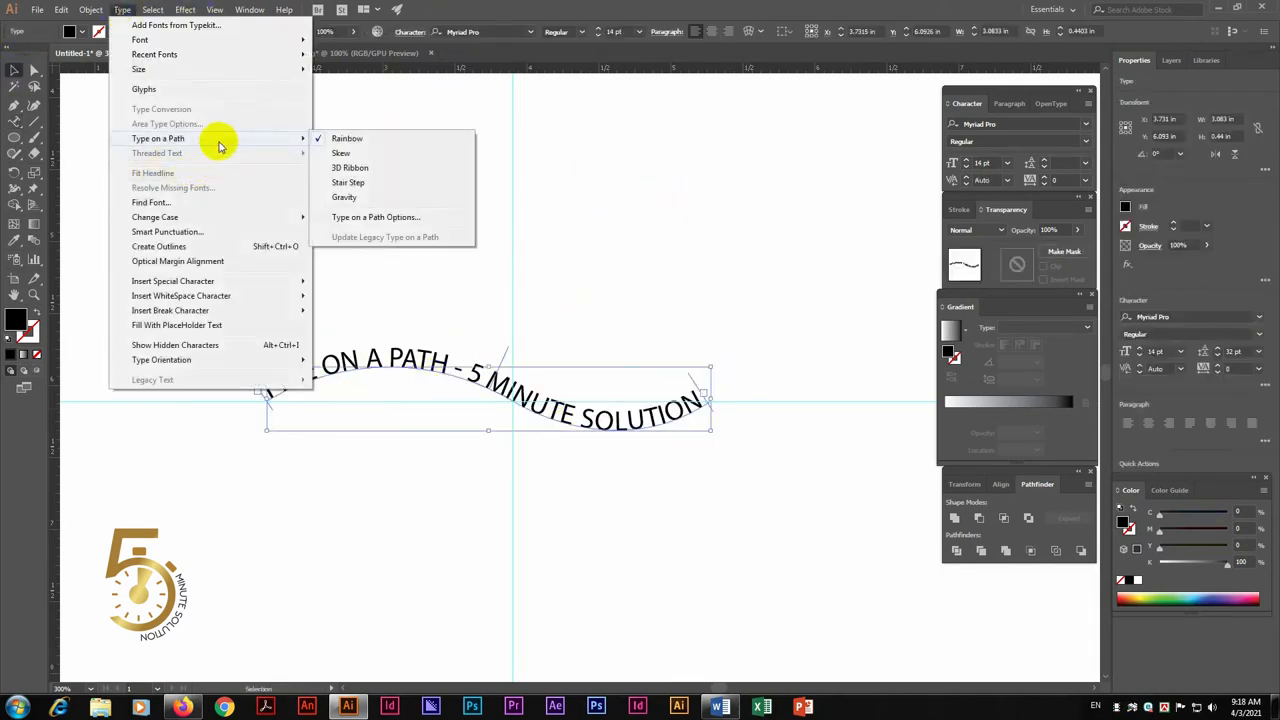
pyautogui.click(370, 217)
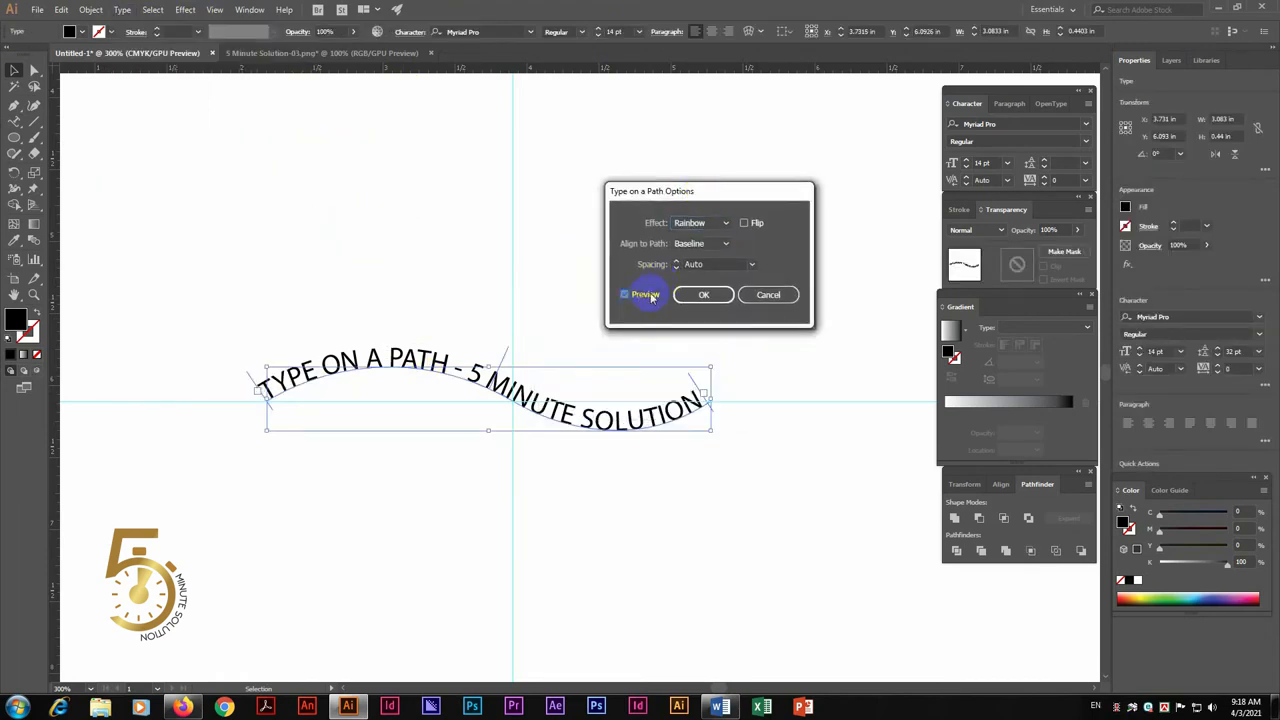
pyautogui.click(745, 223)
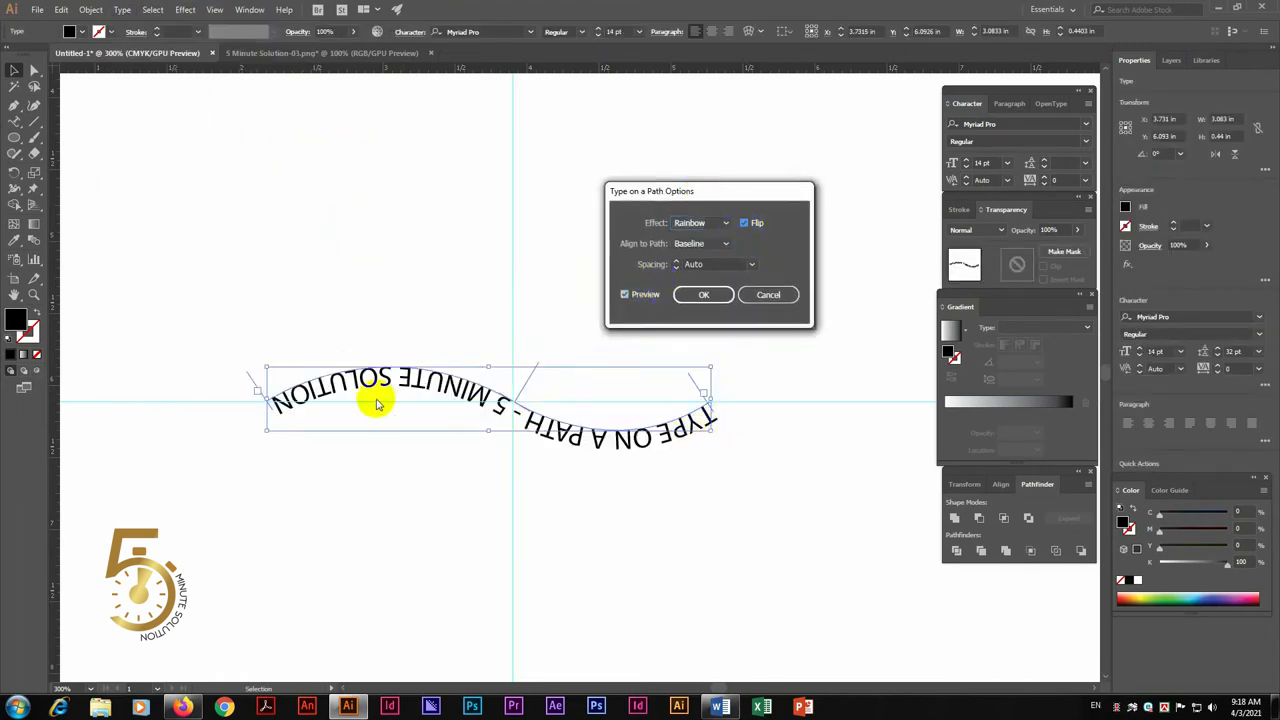
pyautogui.click(745, 223)
pyautogui.click(745, 223)
pyautogui.click(745, 223)
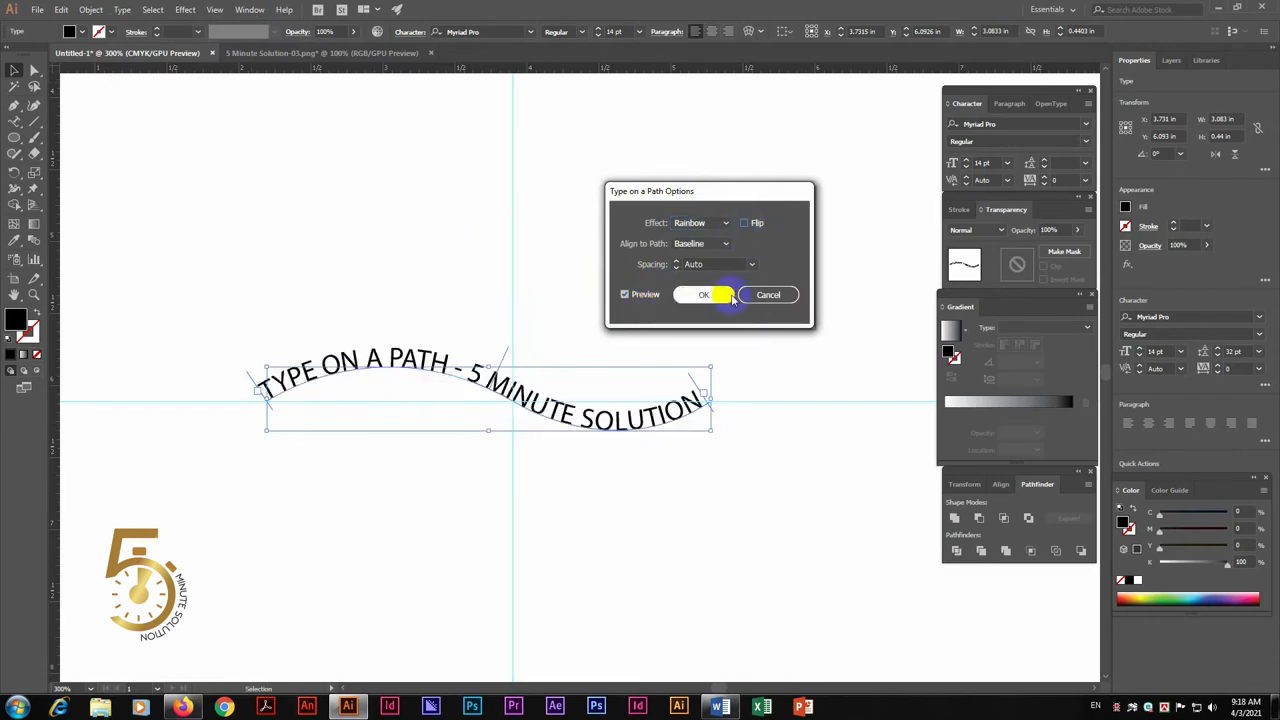
pyautogui.click(757, 297)
pyautogui.click(807, 185)
# Move the wavy text away from the guides' crossing to the upper part of the page
pyautogui.scroll(1, 453, 368)
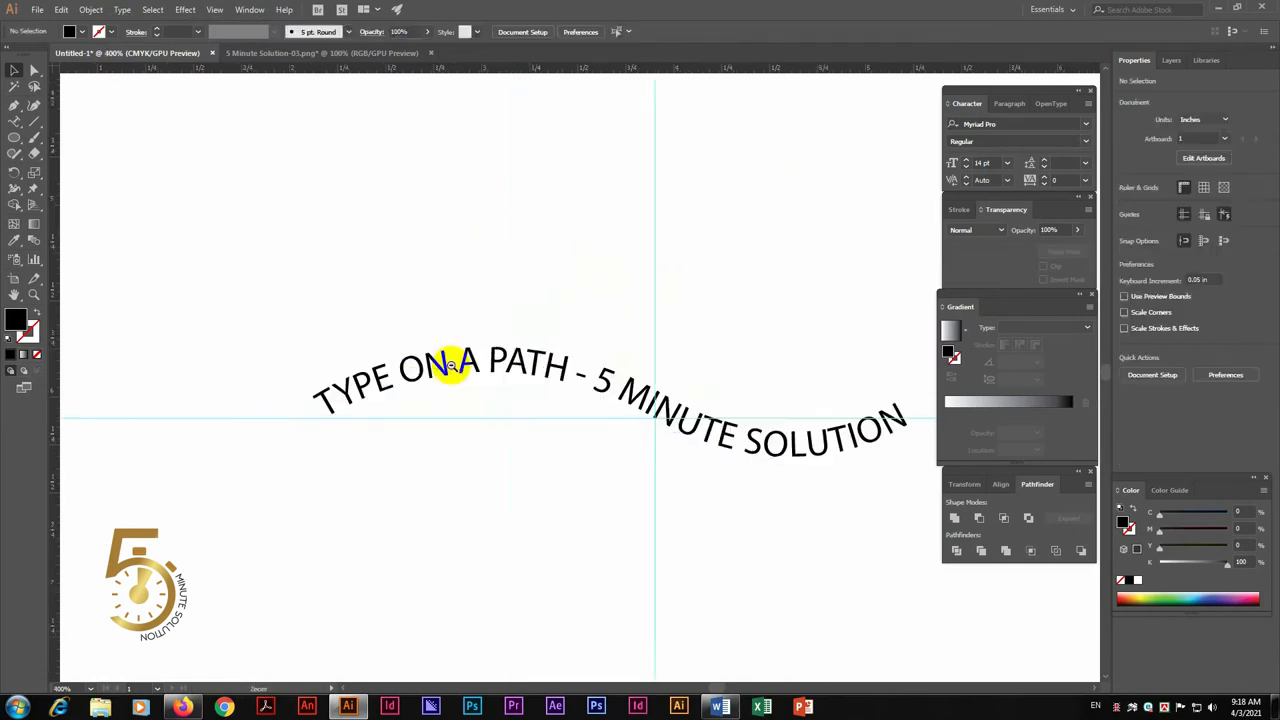
pyautogui.scroll(-2, 449, 366)
pyautogui.moveTo(668, 275); pyautogui.dragTo(372, 372)
pyautogui.moveTo(429, 481); pyautogui.dragTo(565, 117)
pyautogui.moveTo(490, 562); pyautogui.dragTo(463, 404)
pyautogui.keyDown('ctrl'); pyautogui.click(463, 401); pyautogui.keyUp('ctrl')
pyautogui.moveTo(549, 356); pyautogui.dragTo(428, 434)
# Draw a circle about 2.04 in in diameter centred on the guides' crossing with the Ellipse tool
pyautogui.moveTo(14, 138); pyautogui.dragTo(60, 168)
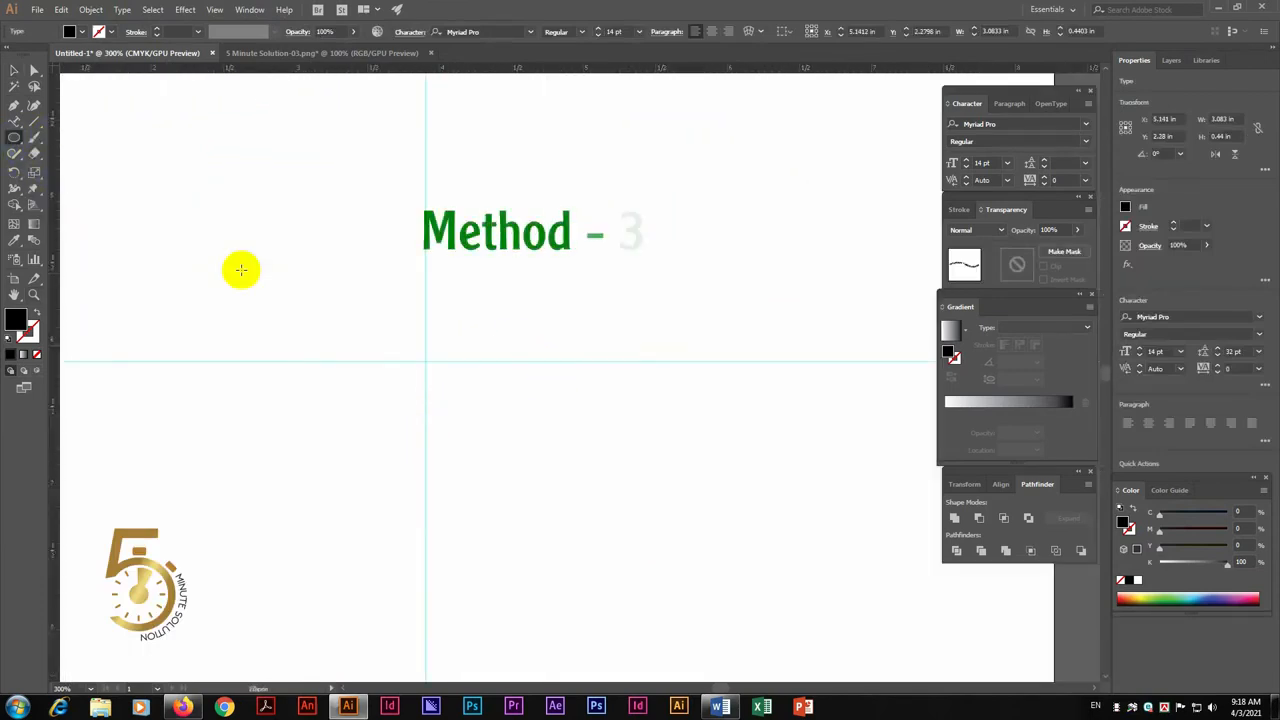
pyautogui.moveTo(426, 361); pyautogui.dragTo(668, 360)
pyautogui.hotkey('ctrl', 'z')
pyautogui.moveTo(14, 140); pyautogui.dragTo(60, 165)
pyautogui.moveTo(426, 361); pyautogui.dragTo(572, 289)
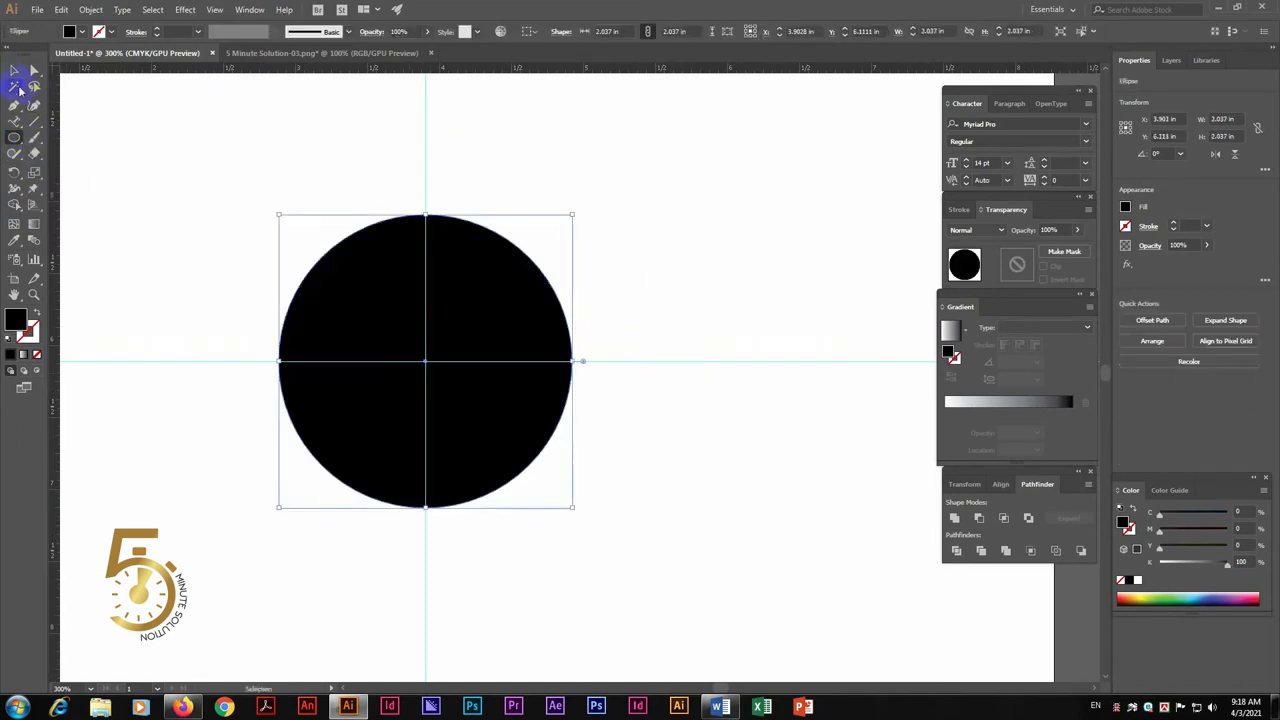
# Swap the circle's fill and stroke so it has a black outline and no fill, and deselect it
pyautogui.click(35, 312)
pyautogui.click(627, 200)
pyautogui.moveTo(627, 200); pyautogui.dragTo(447, 315)
pyautogui.click(196, 282)
pyautogui.moveTo(196, 282); pyautogui.dragTo(292, 350)
pyautogui.click(131, 318)
# Draw a thin rectangle about 2.26 in wide along the horizontal guide, extending past both sides of the circle
pyautogui.moveTo(15, 138); pyautogui.dragTo(62, 146)
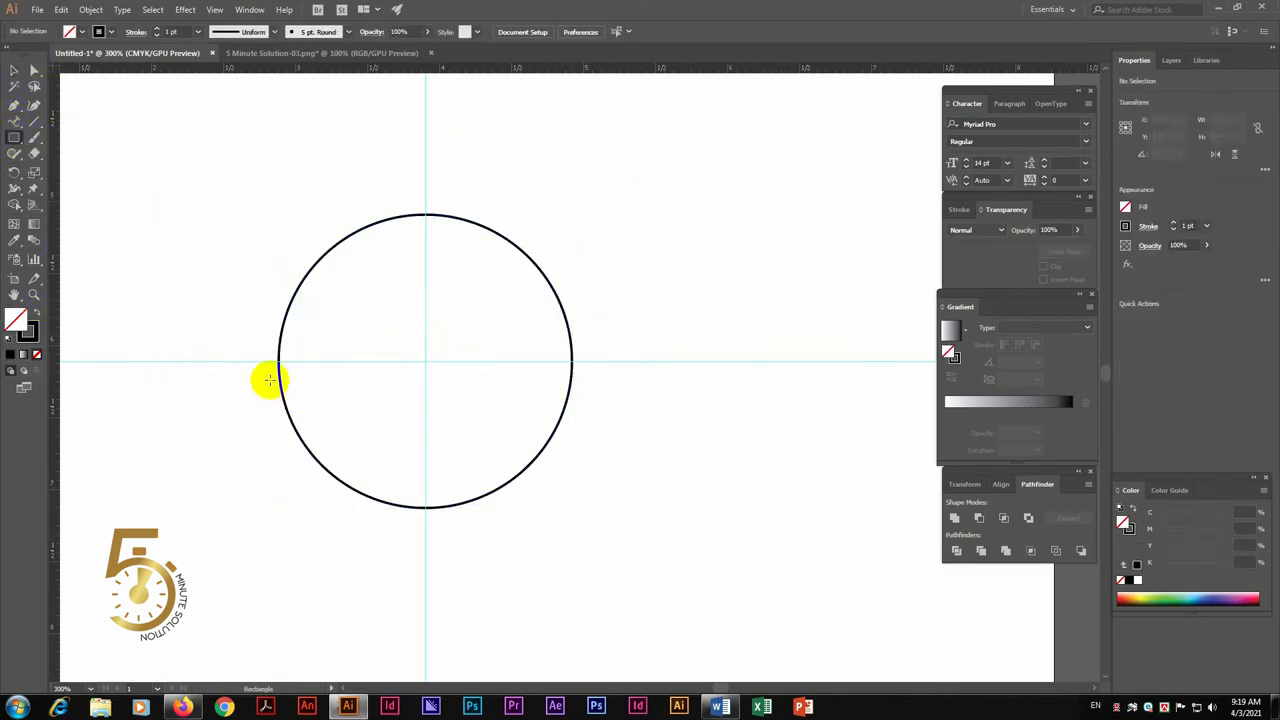
pyautogui.moveTo(263, 357)
pyautogui.mouseDown()
pyautogui.moveTo(602, 368)
pyautogui.moveTo(589, 368)
pyautogui.mouseUp()
pyautogui.press('z')
pyautogui.moveTo(218, 240)
pyautogui.mouseDown()
pyautogui.moveTo(637, 454)
pyautogui.moveTo(17, 172)
pyautogui.mouseUp()
pyautogui.keyDown('alt'); pyautogui.click(556, 351); pyautogui.keyUp('alt')
pyautogui.keyDown('alt'); pyautogui.click(566, 360); pyautogui.keyUp('alt')
pyautogui.keyDown('alt'); pyautogui.click(577, 398); pyautogui.keyUp('alt')
pyautogui.keyDown('alt'); pyautogui.click(578, 401); pyautogui.keyUp('alt')
pyautogui.keyDown('alt'); pyautogui.click(581, 407); pyautogui.keyUp('alt')
pyautogui.click(584, 412)
# Select the circle and the thin rectangle together and split them with the Pathfinder Divide operation
pyautogui.click(14, 72)
pyautogui.moveTo(546, 400); pyautogui.dragTo(547, 425)
pyautogui.keyDown('ctrl'); pyautogui.keyDown('alt'); pyautogui.click(496, 460); pyautogui.keyUp('alt'); pyautogui.keyUp('ctrl')
pyautogui.keyDown('ctrl'); pyautogui.keyDown('alt'); pyautogui.click(558, 434); pyautogui.keyUp('alt'); pyautogui.keyUp('ctrl')
pyautogui.click(641, 435)
pyautogui.moveTo(705, 417); pyautogui.dragTo(668, 356)
pyautogui.click(957, 552)
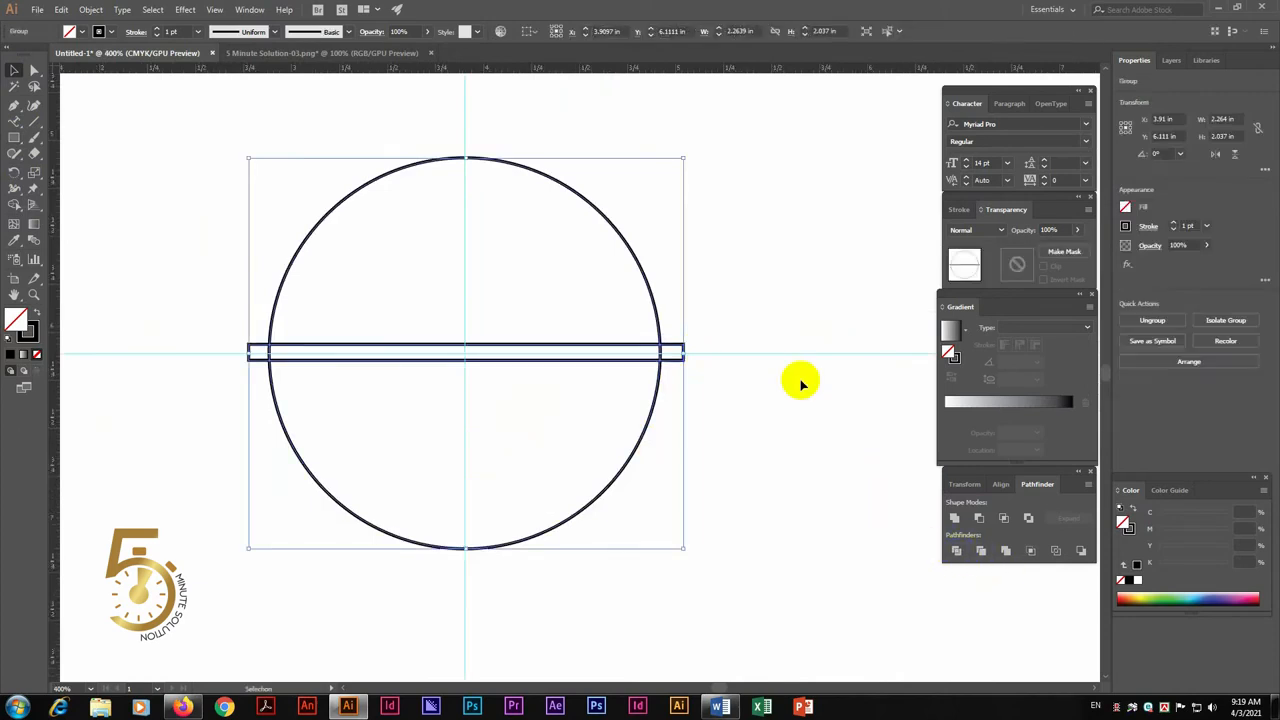
pyautogui.click(803, 383)
# Delete the middle strip and both protruding end pieces, keeping only the circle's upper and lower halves
pyautogui.press('a')
pyautogui.click(660, 346)
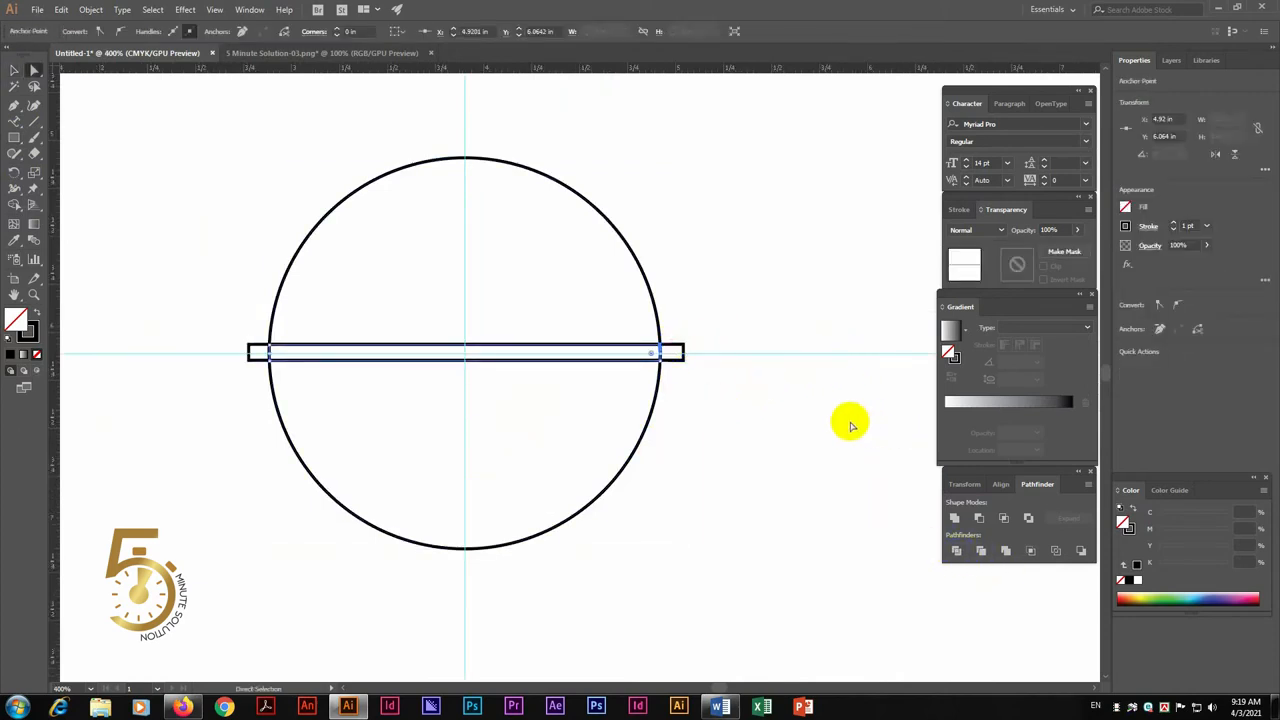
pyautogui.press('Delete')
pyautogui.press('Delete')
pyautogui.moveTo(696, 324); pyautogui.dragTo(678, 382)
pyautogui.press('Delete')
pyautogui.press('Delete')
pyautogui.moveTo(230, 338); pyautogui.dragTo(251, 380)
pyautogui.press('Delete')
pyautogui.press('Delete')
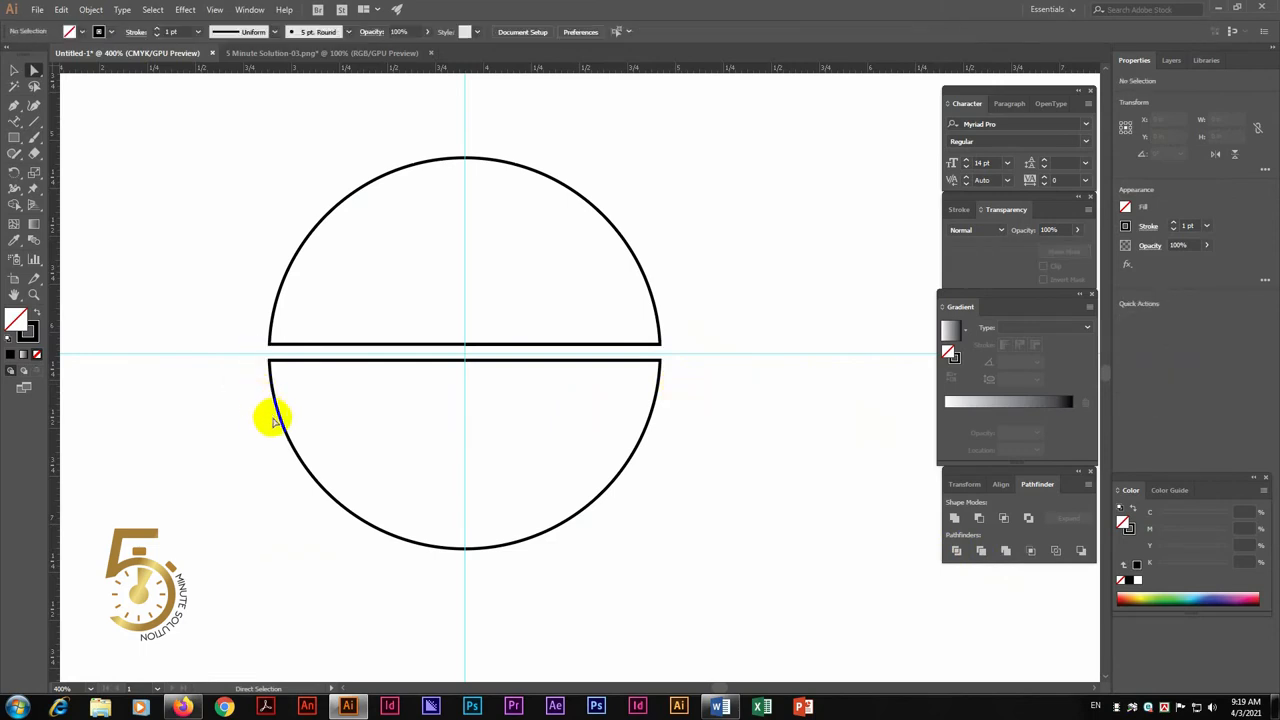
# Delete the straight edges of both half circles, leaving two open arcs
pyautogui.click(409, 360)
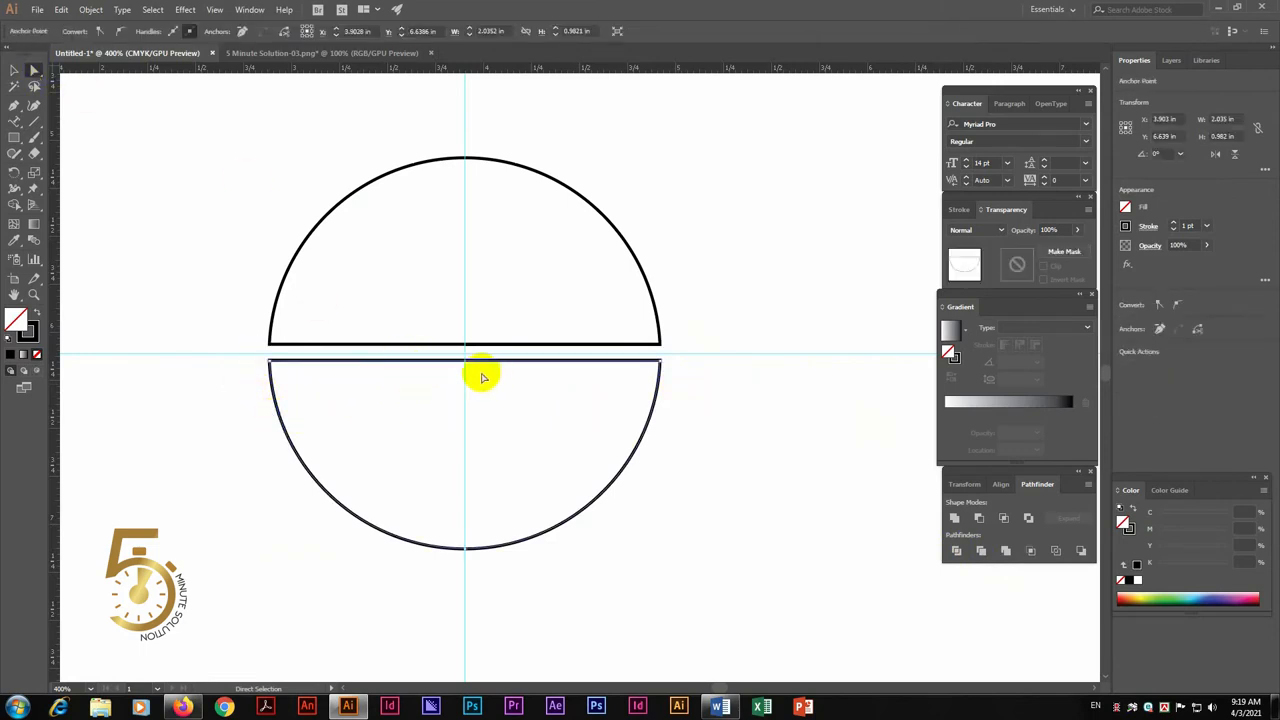
pyautogui.press('Up')
pyautogui.press('Up')
pyautogui.press('Delete')
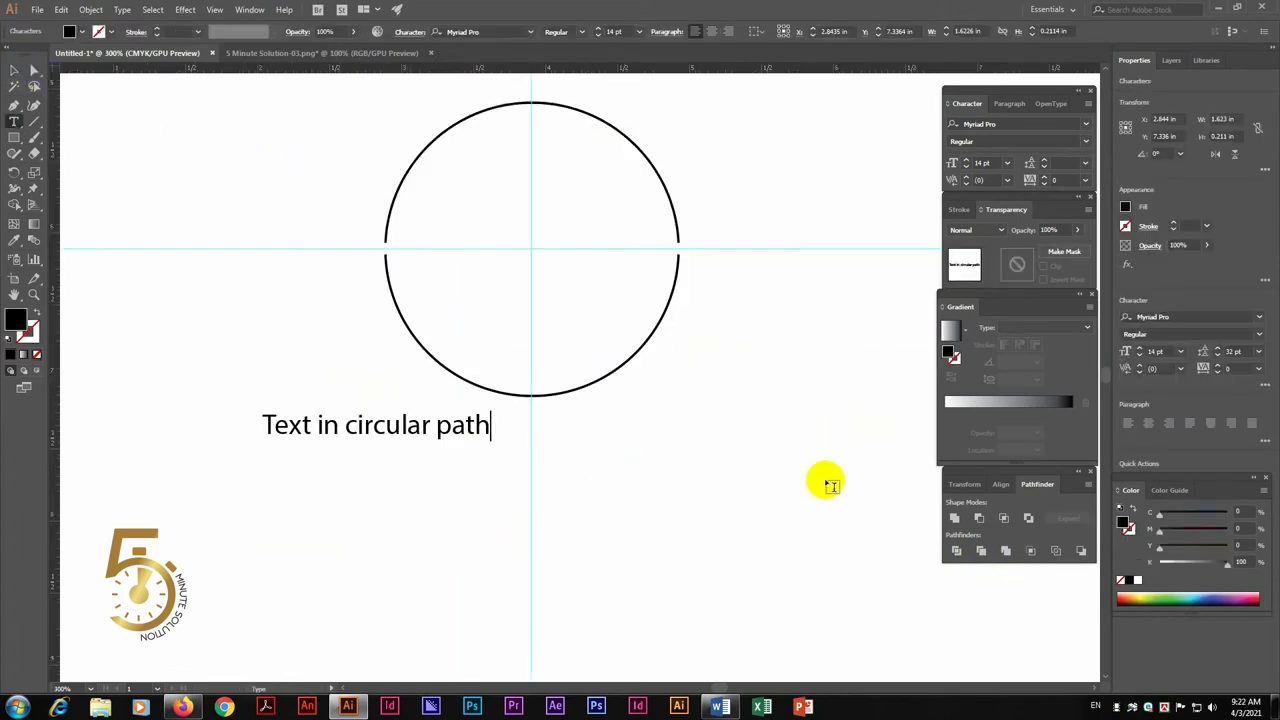
# Finish editing "Text in circular path" and move it below the circle, centred on the vertical guide
pyautogui.click(14, 70)
pyautogui.moveTo(375, 425); pyautogui.dragTo(562, 468)
pyautogui.click(680, 460)
pyautogui.click(571, 457)
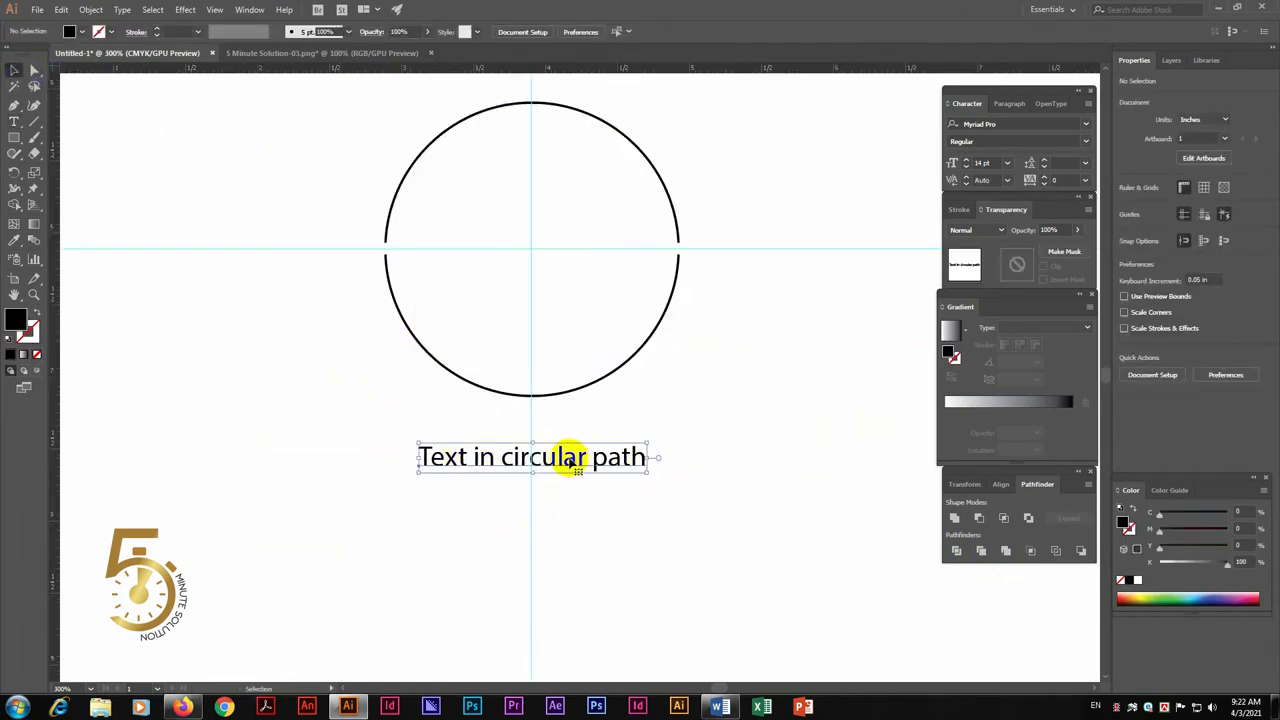
# Change the case of the text below the circle to uppercase and deselect it
pyautogui.click(120, 10)
pyautogui.moveTo(192, 217)
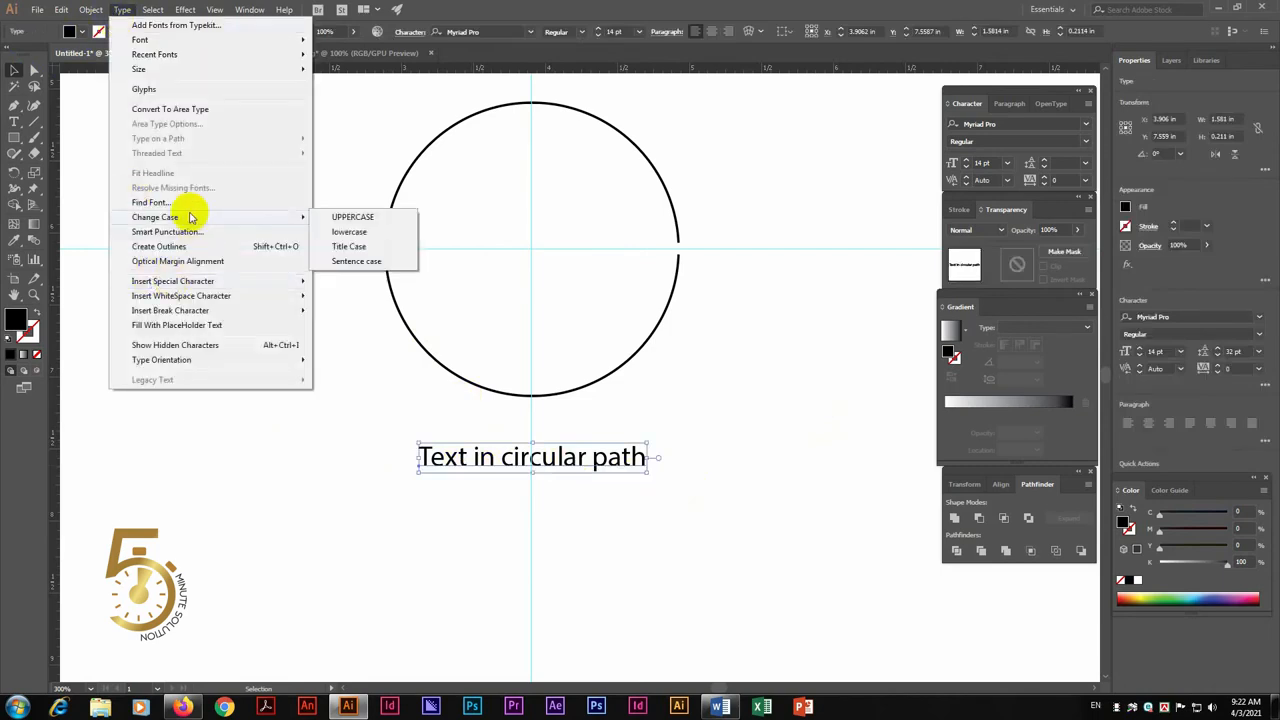
pyautogui.click(361, 218)
pyautogui.click(643, 517)
pyautogui.moveTo(643, 517); pyautogui.dragTo(622, 510)
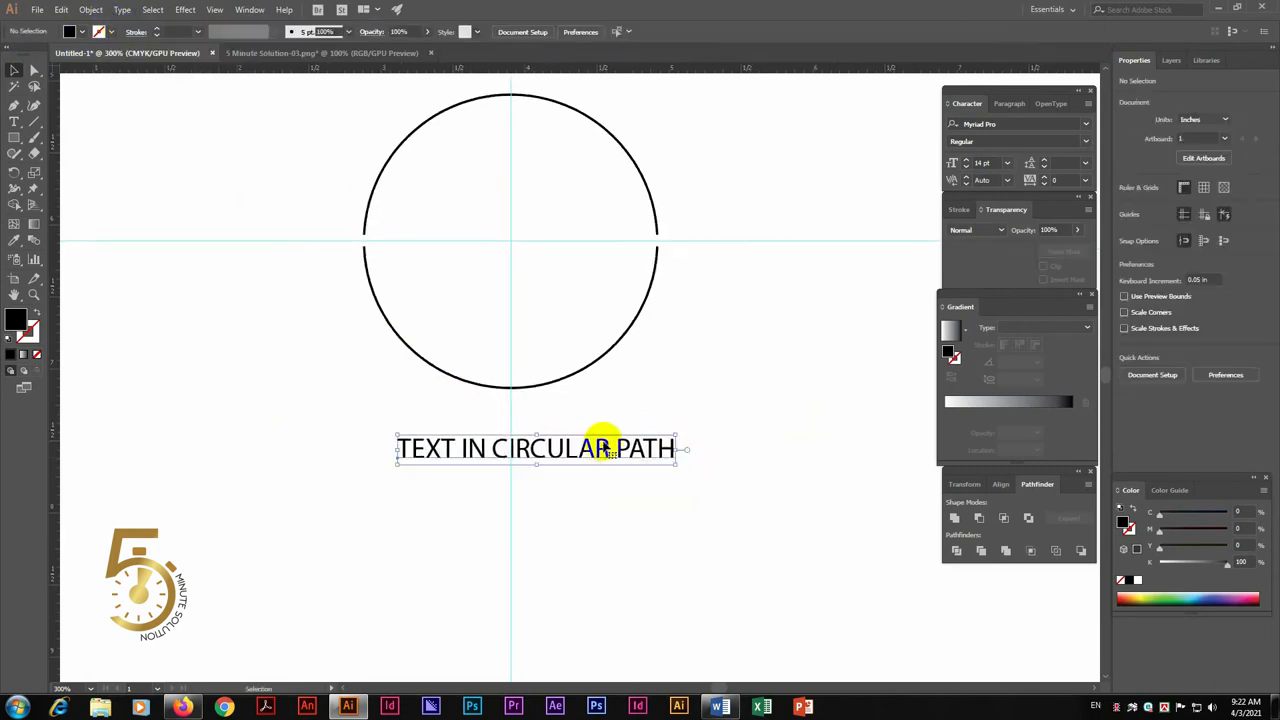
# Set the font of "TEXT IN CIRCULAR PATH" to Calibri Bold
pyautogui.click(594, 449)
pyautogui.click(508, 35)
pyautogui.write('calibri')
pyautogui.press('Return')
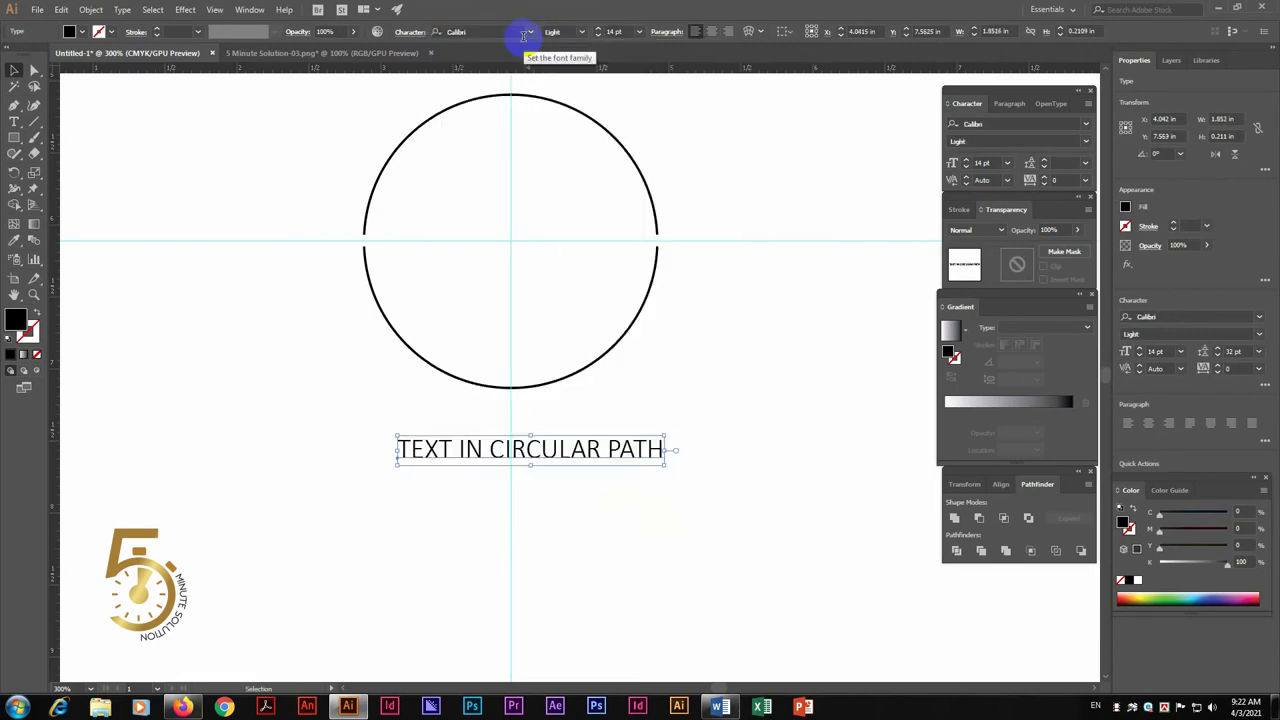
pyautogui.click(510, 30)
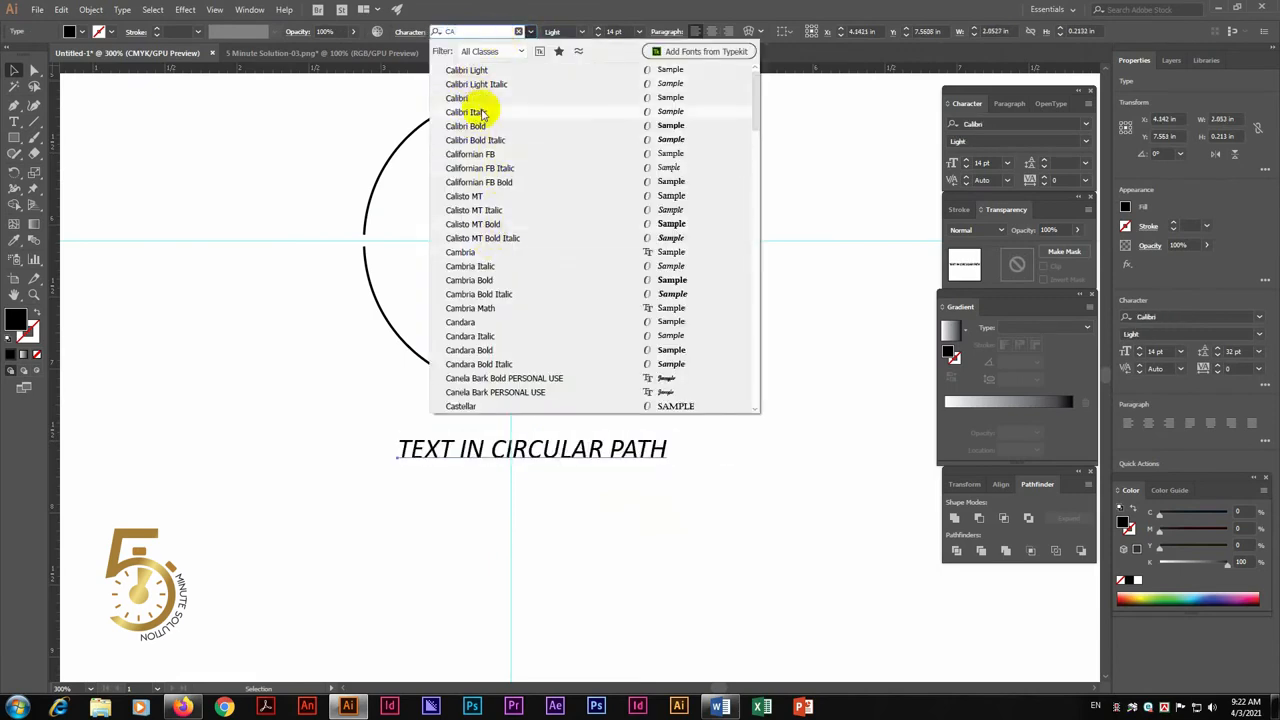
pyautogui.click(480, 126)
pyautogui.click(803, 544)
# Copy the text line directly below itself and replace the copy's wording with "5 MINUTE SOLUTION"
pyautogui.moveTo(603, 446); pyautogui.dragTo(579, 446)
pyautogui.moveTo(593, 504); pyautogui.dragTo(563, 495)
pyautogui.doubleClick(586, 471)
pyautogui.hotkey('ctrl', 'a')
pyautogui.write('5')
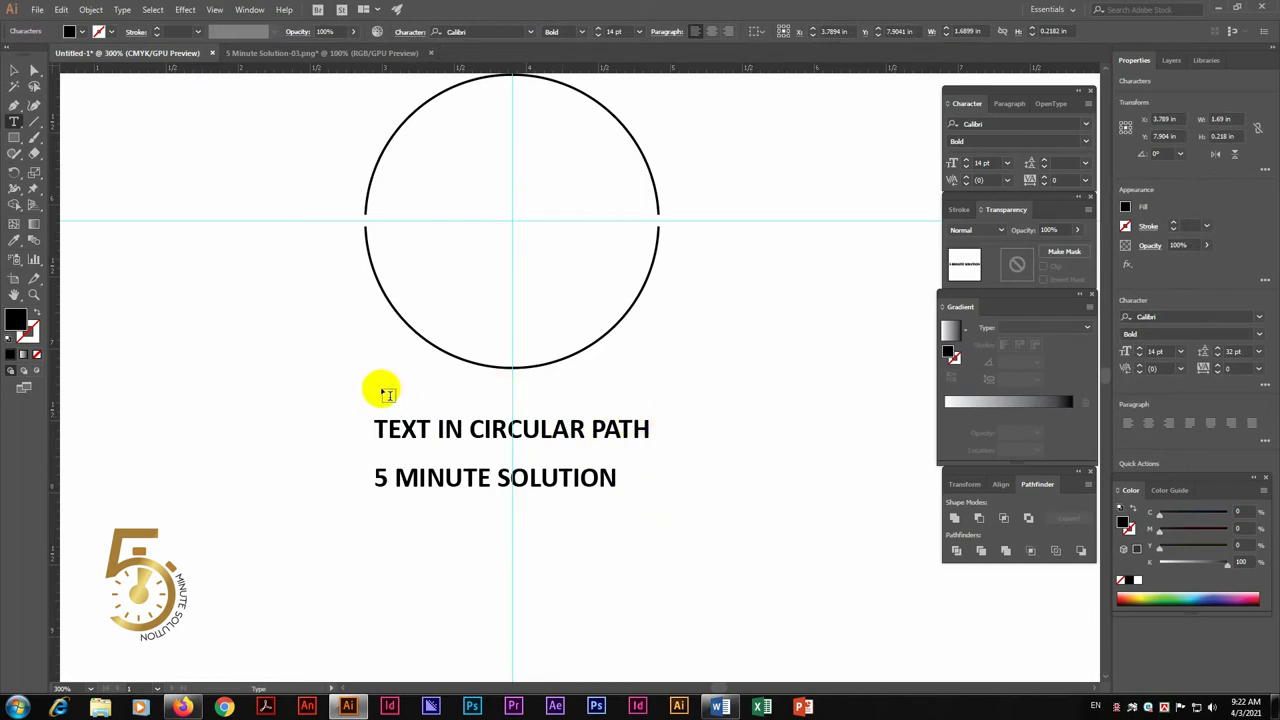
pyautogui.press('Escape')
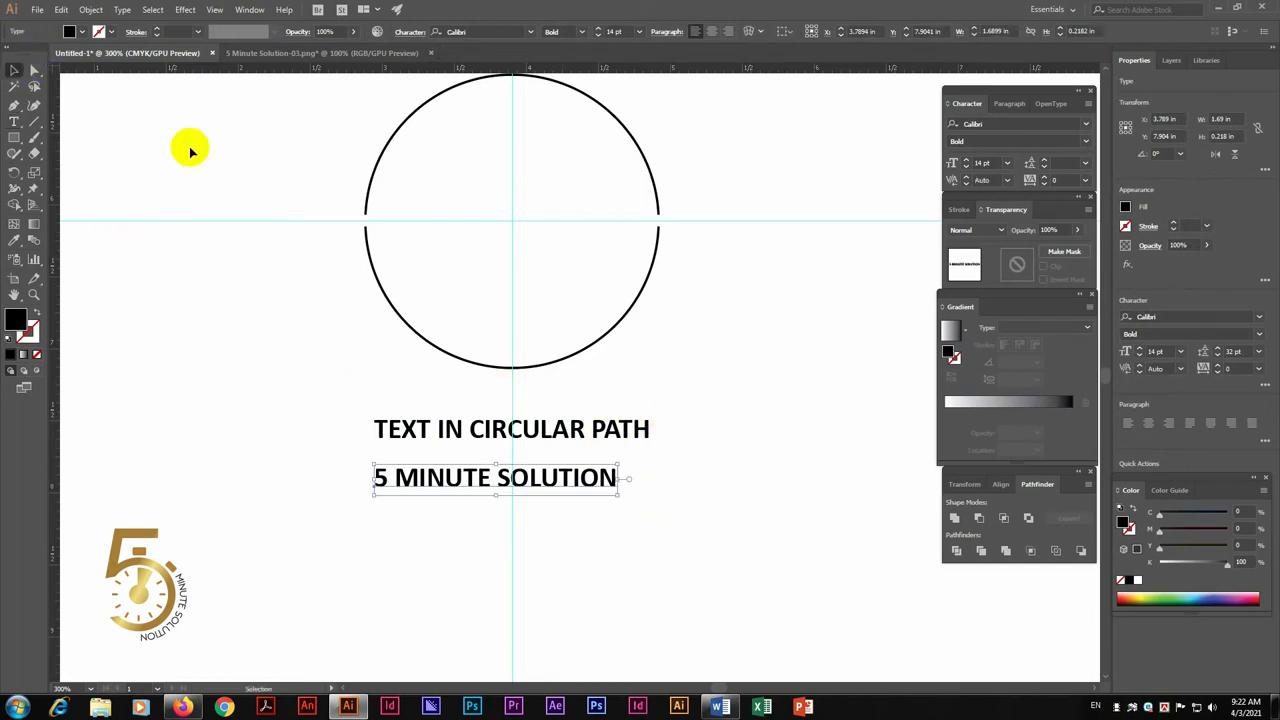
# Centre "5 MINUTE SOLUTION" under "TEXT IN CIRCULAR PATH" and place a copy of both lines further down
pyautogui.click(727, 421)
pyautogui.moveTo(749, 254); pyautogui.dragTo(688, 321)
pyautogui.scroll(-3, 620, 472)
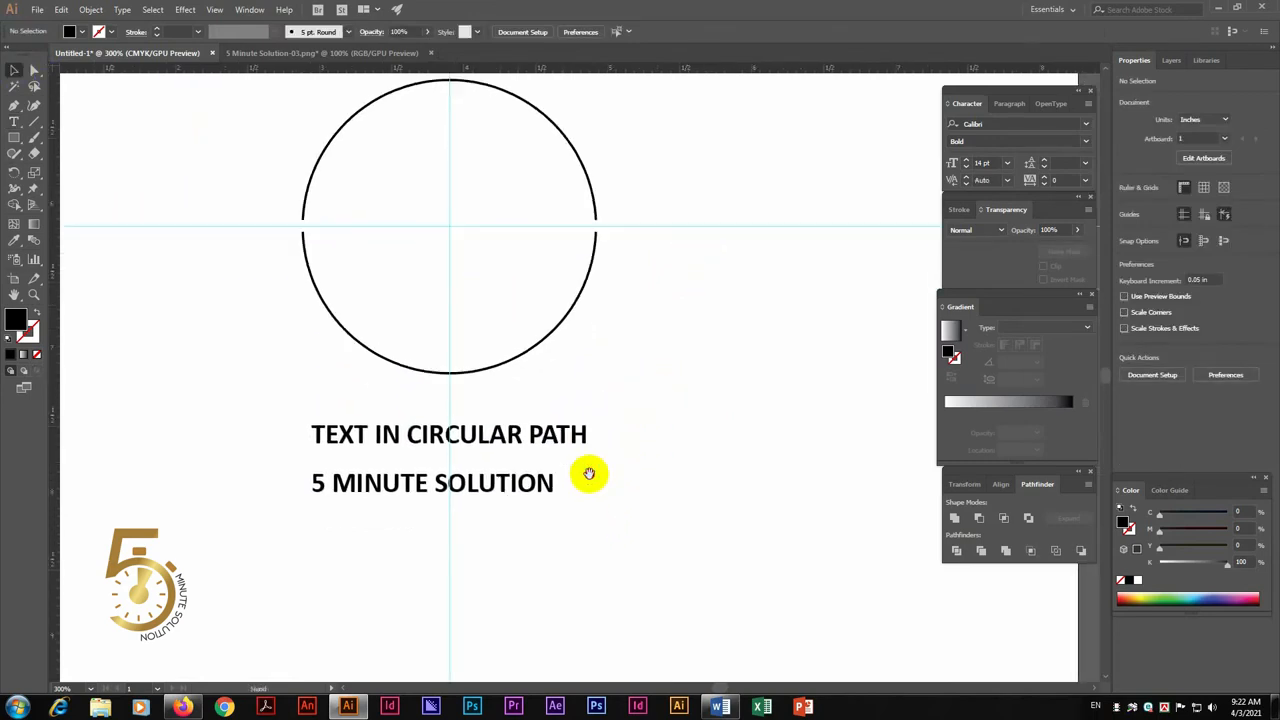
pyautogui.moveTo(527, 486); pyautogui.dragTo(541, 481)
pyautogui.moveTo(588, 523); pyautogui.dragTo(495, 576)
# Convert the upper pair of text lines to outlines and deselect them
pyautogui.moveTo(662, 406); pyautogui.dragTo(502, 492)
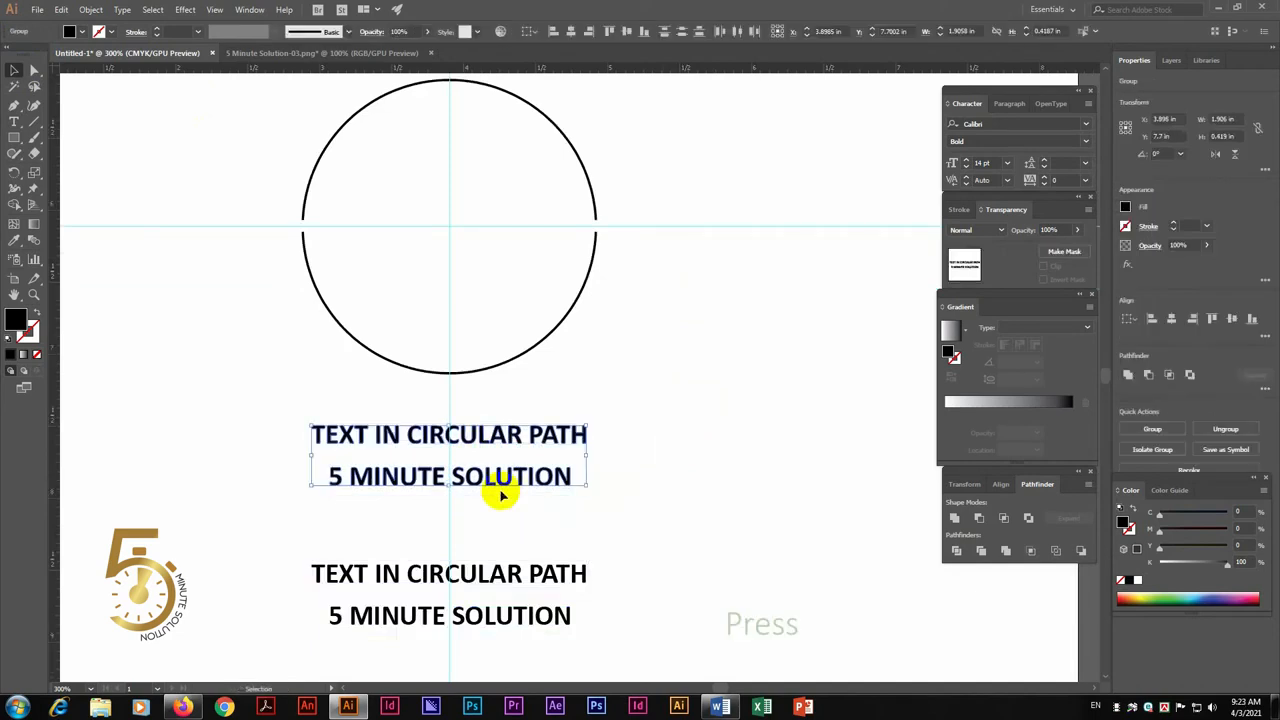
pyautogui.click(722, 368)
# Create an art brush from the outlined "TEXT IN CIRCULAR PATH" with its artwork turned upside down
pyautogui.click(555, 436)
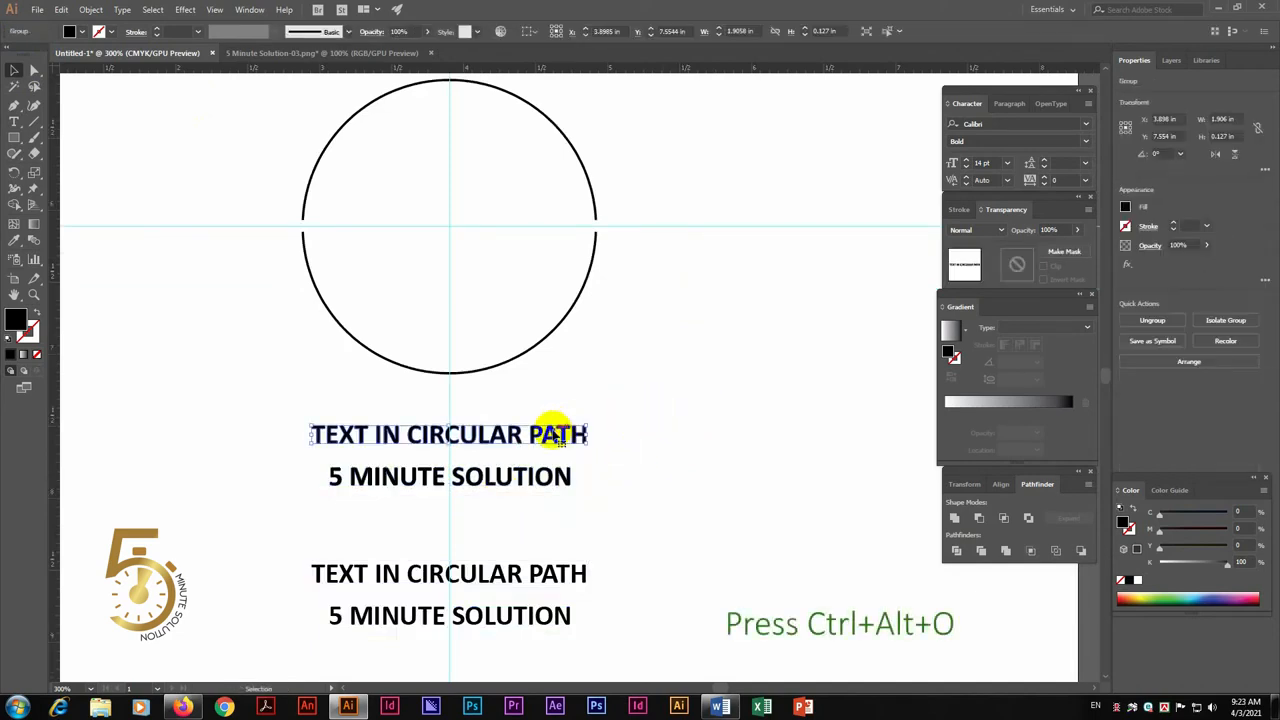
pyautogui.click(267, 12)
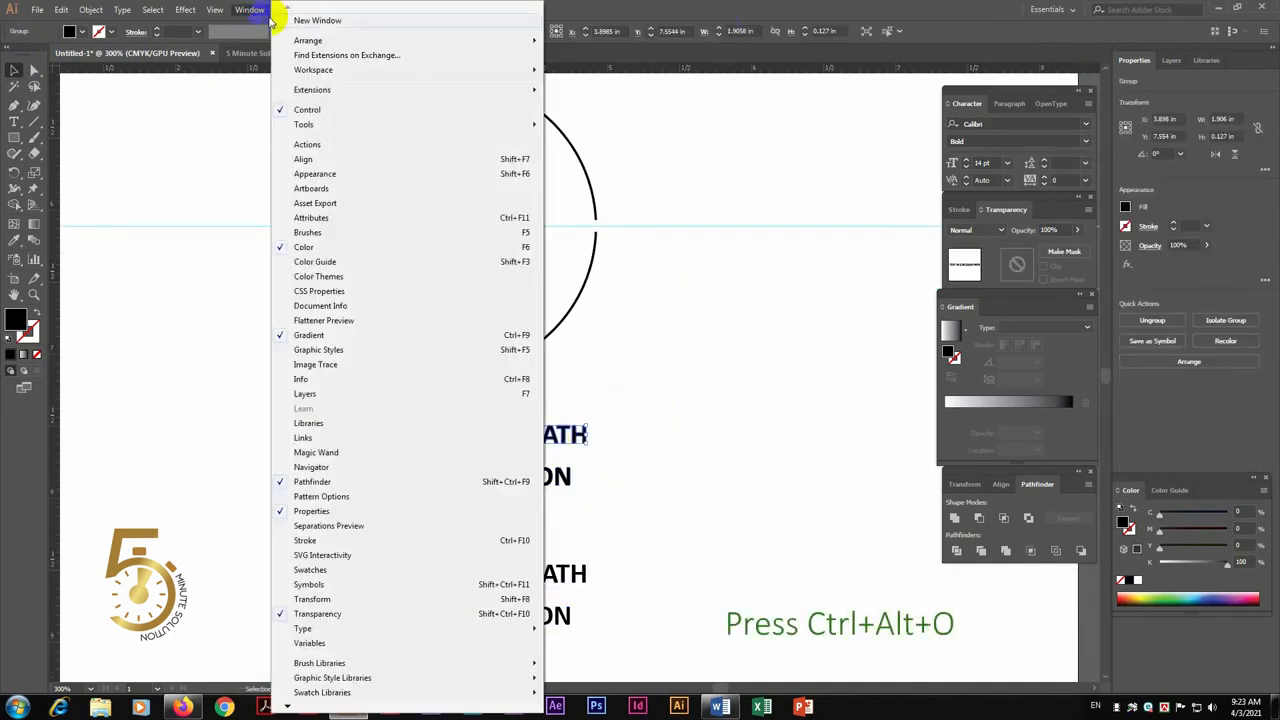
pyautogui.click(318, 230)
pyautogui.moveTo(675, 128); pyautogui.dragTo(831, 131)
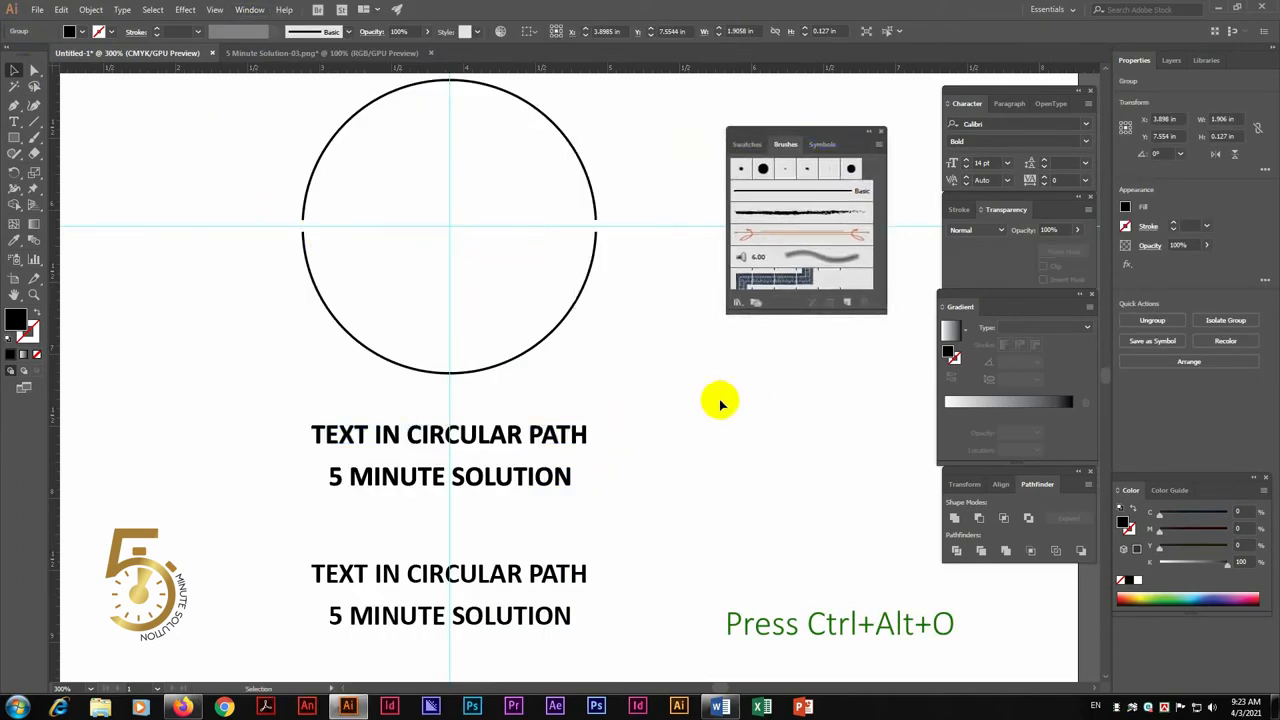
pyautogui.moveTo(480, 440)
pyautogui.mouseDown()
pyautogui.moveTo(810, 257)
pyautogui.moveTo(822, 281)
pyautogui.mouseUp()
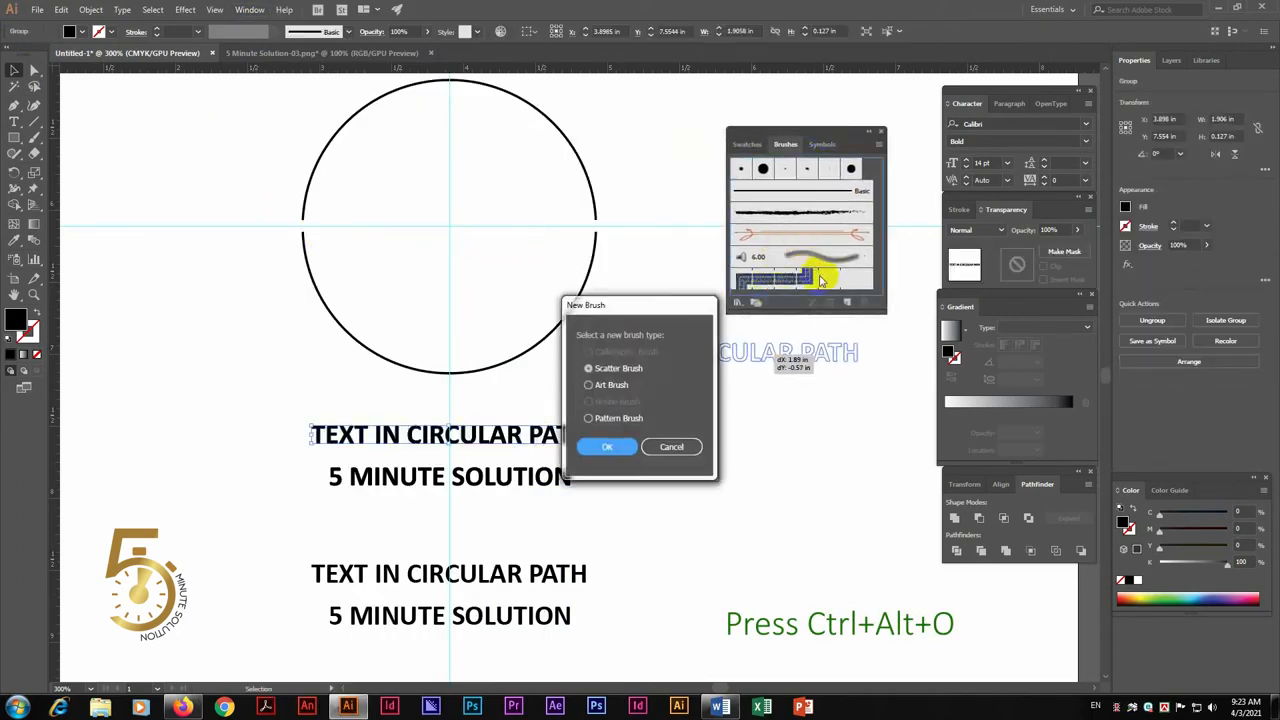
pyautogui.click(598, 446)
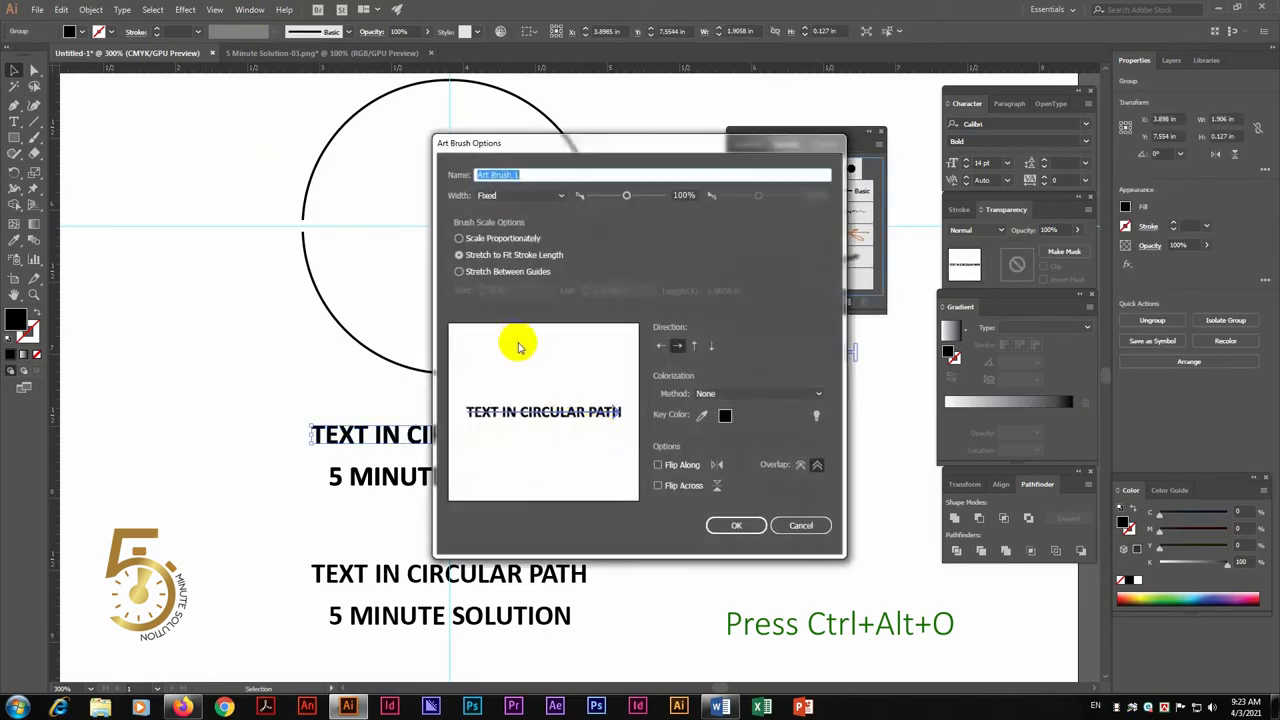
pyautogui.click(730, 527)
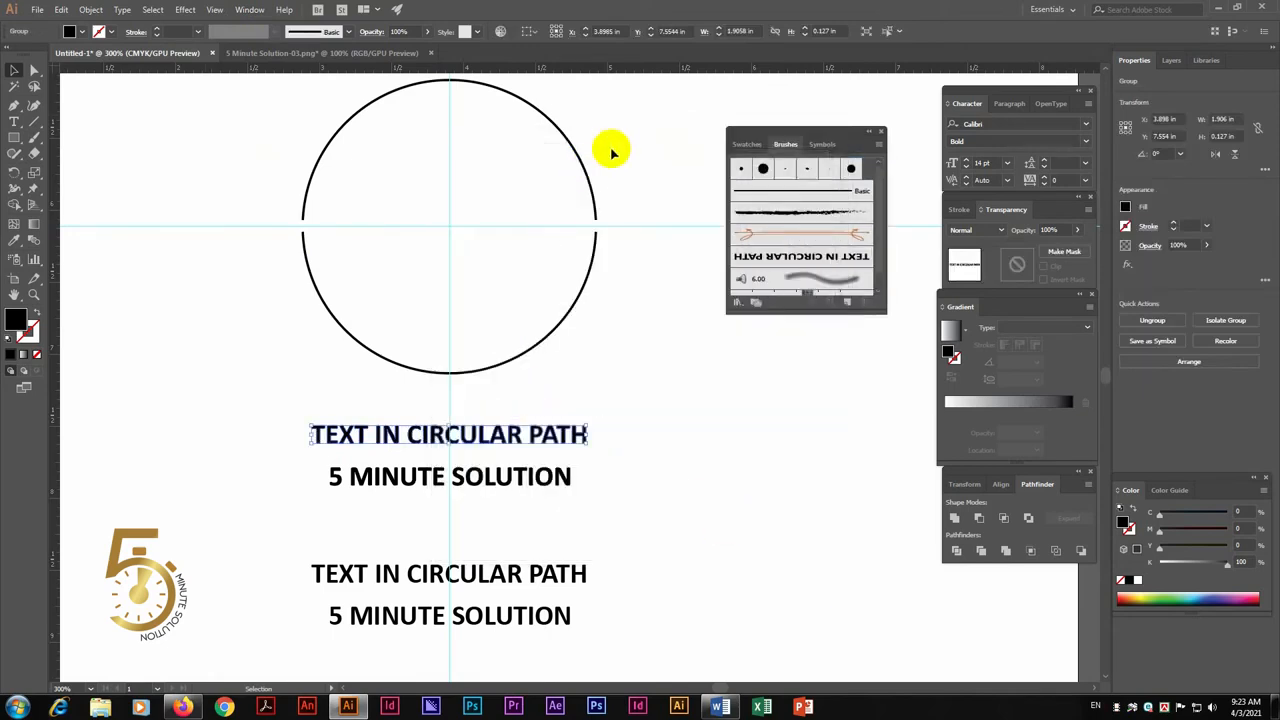
# Apply the "TEXT IN CIRCULAR PATH" art brush to the upper arc and deselect it
pyautogui.click(590, 180)
pyautogui.click(750, 256)
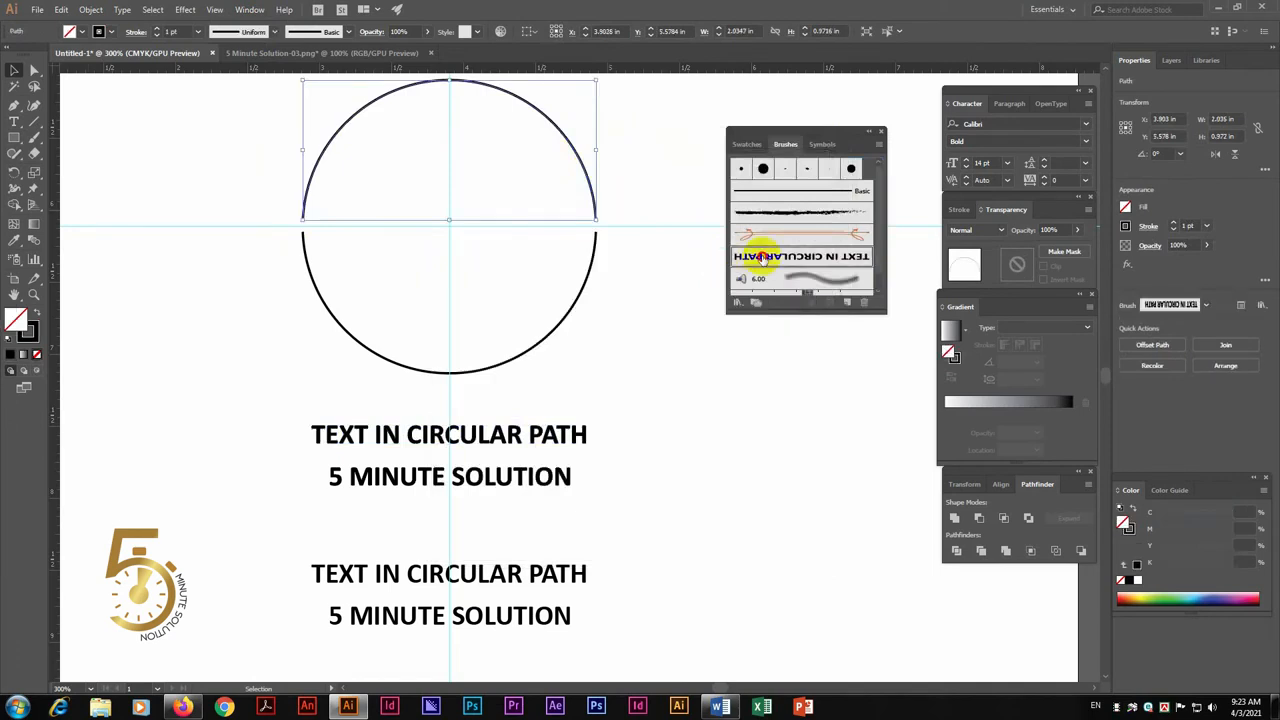
pyautogui.click(677, 257)
pyautogui.moveTo(480, 180); pyautogui.dragTo(487, 260)
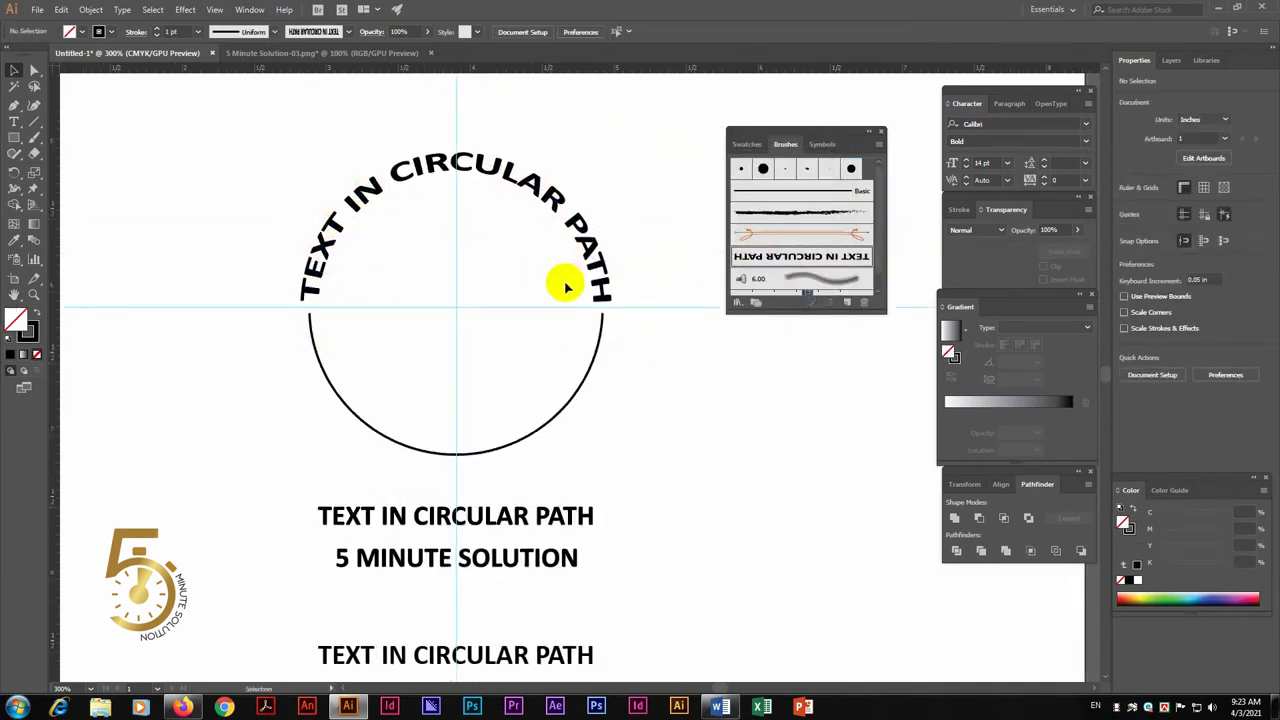
pyautogui.click(589, 371)
pyautogui.click(790, 342)
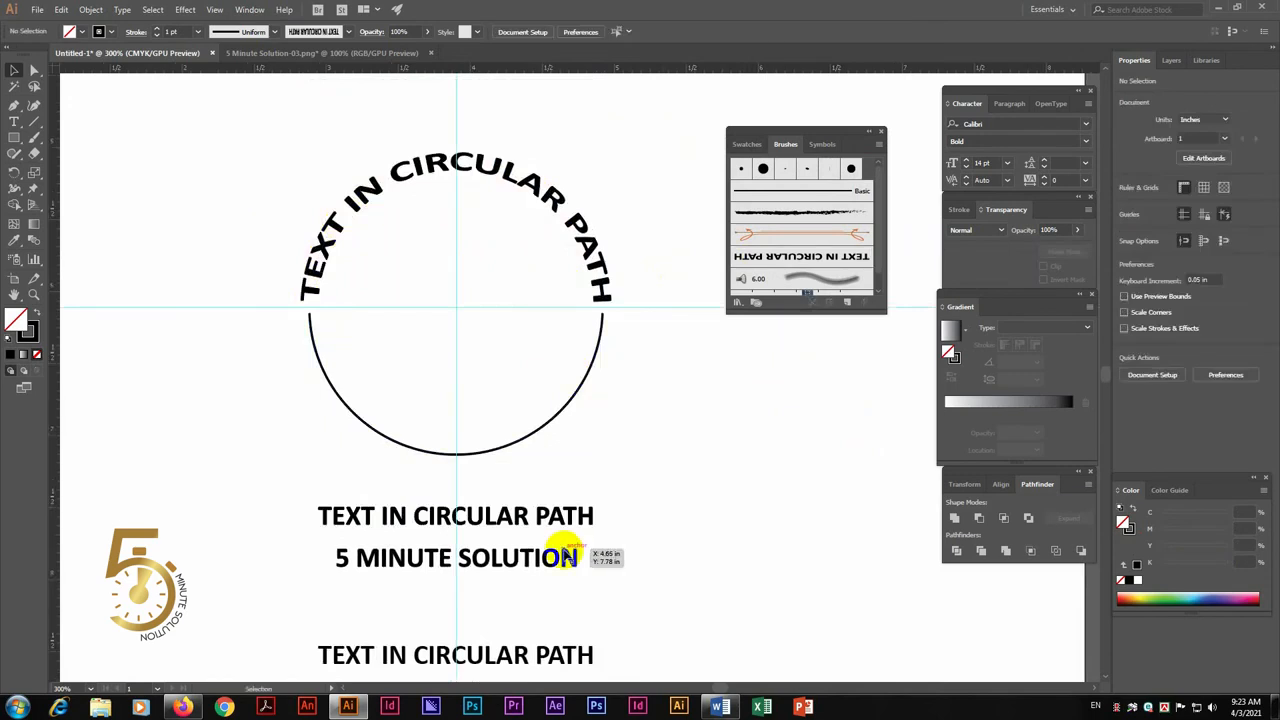
# Delete the outlined "5 MINUTE SOLUTION" line below the circle
pyautogui.click(567, 557)
pyautogui.moveTo(485, 560)
pyautogui.mouseDown()
pyautogui.moveTo(765, 265)
pyautogui.moveTo(655, 477)
pyautogui.moveTo(520, 552)
pyautogui.mouseUp()
pyautogui.scroll(-3, 658, 430)
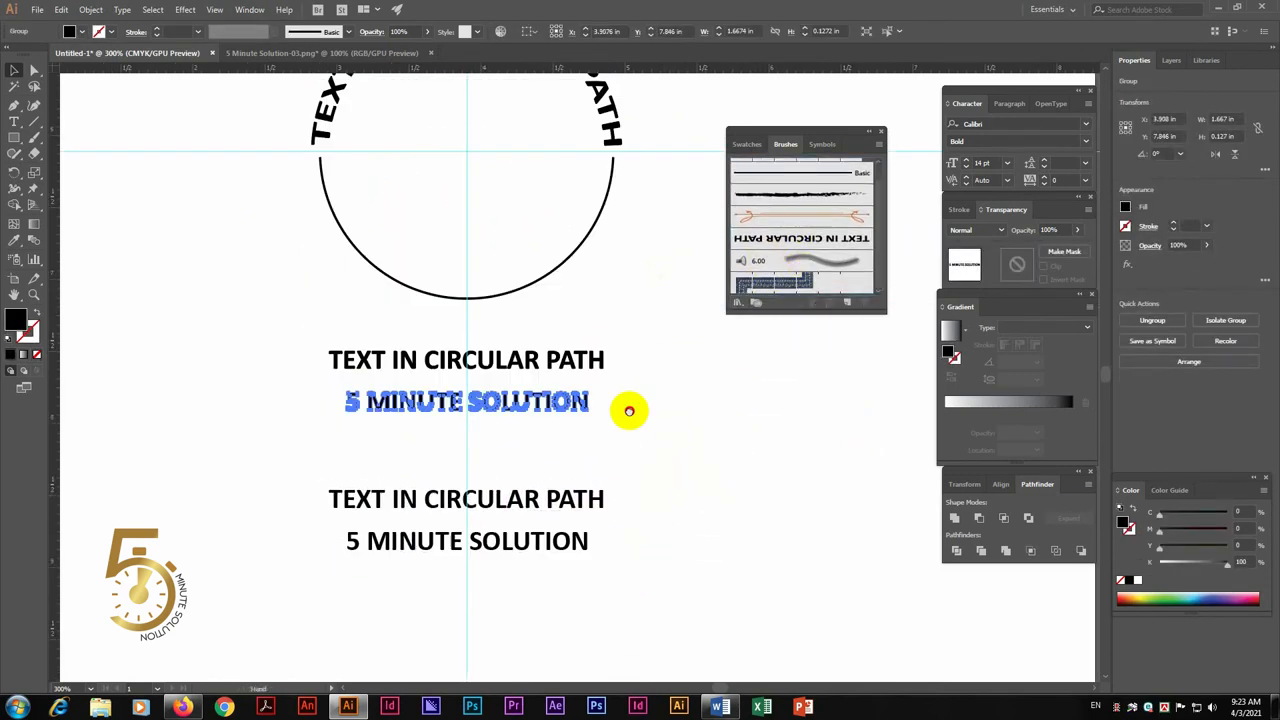
pyautogui.press('Delete')
# Extend the lowest live text line so it reads "5 MINUTE SOLUTION TUTORIAL"
pyautogui.doubleClick(552, 500)
pyautogui.hotkey('ctrl', 'a')
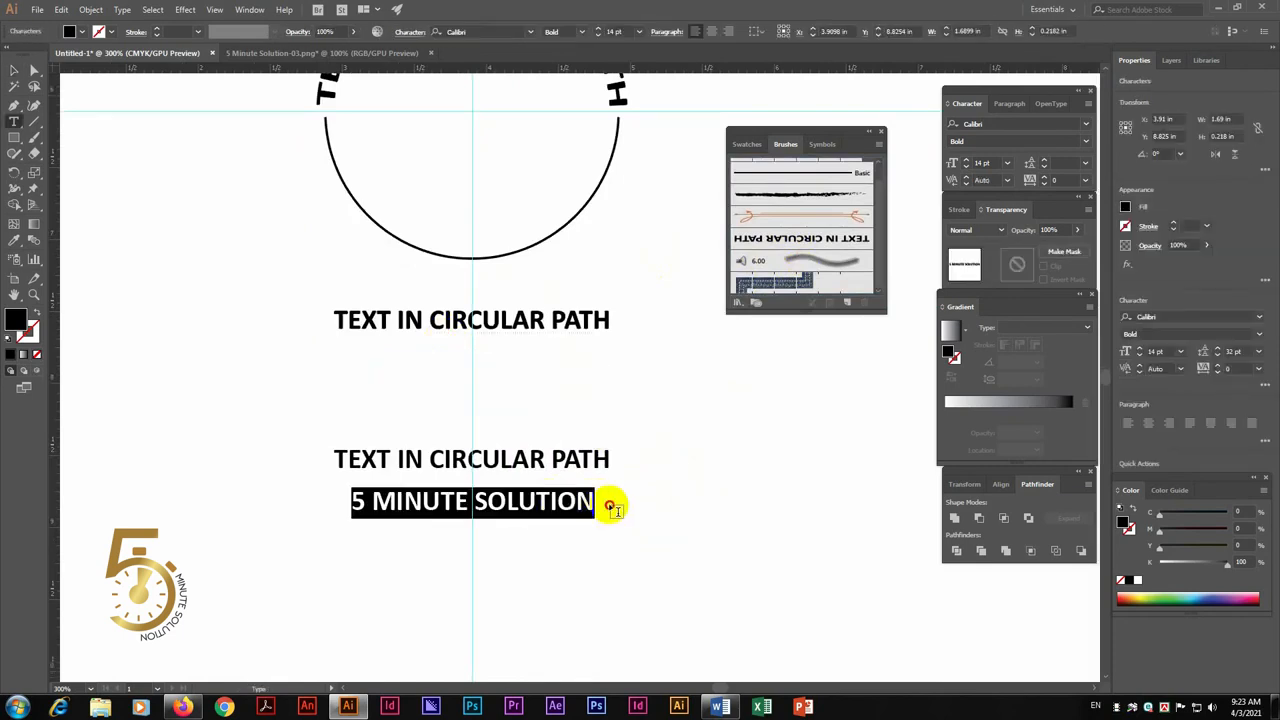
pyautogui.click(648, 496)
pyautogui.click(12, 75)
pyautogui.doubleClick(580, 501)
pyautogui.hotkey('ctrl', 'a')
pyautogui.click(606, 500)
pyautogui.click(14, 70)
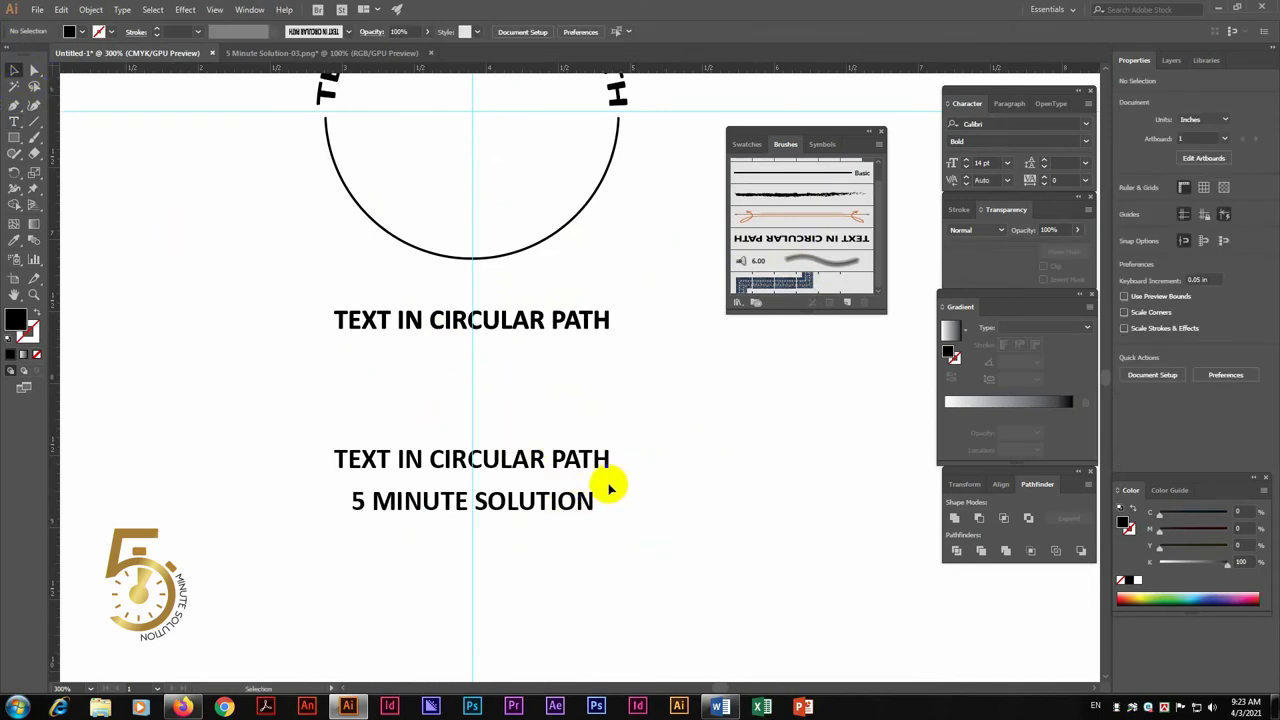
pyautogui.doubleClick(580, 500)
pyautogui.moveTo(600, 502); pyautogui.dragTo(560, 502)
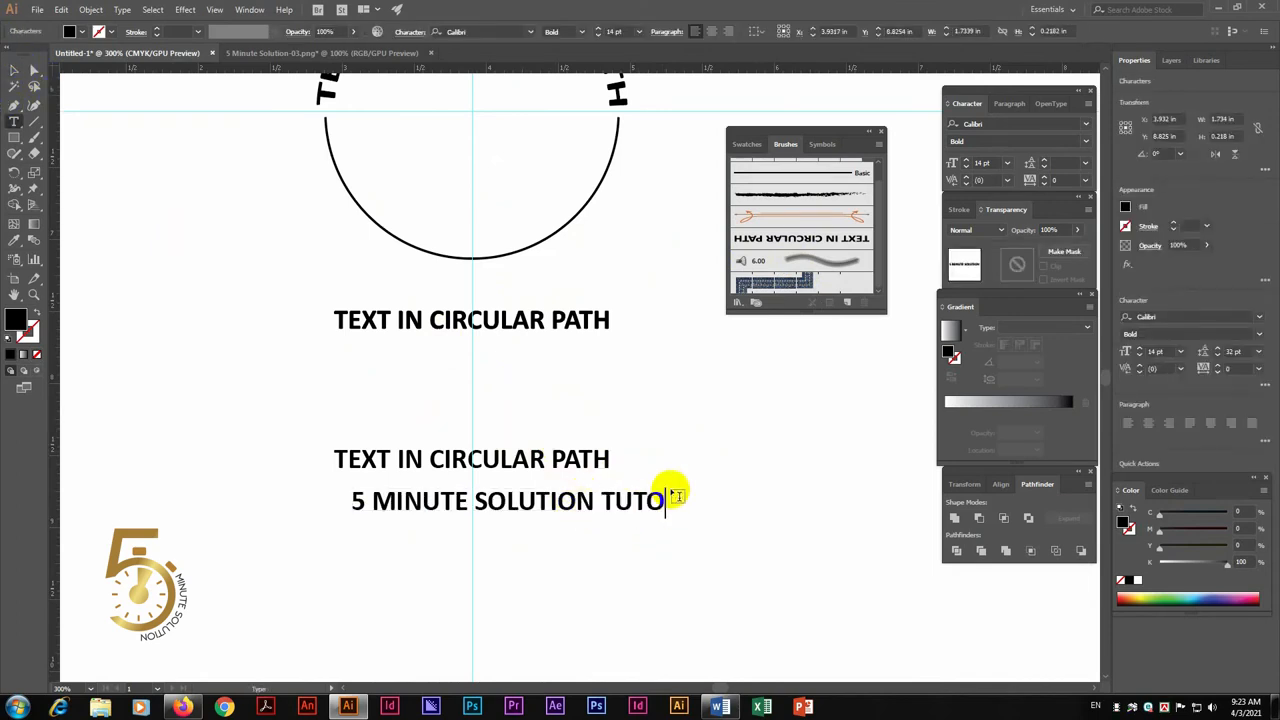
pyautogui.click(14, 73)
# Create an art brush with default options from an outlined copy of the "5 MINUTE SOLUTION TUTORIAL" line, placed under the outlined heading
pyautogui.moveTo(491, 508); pyautogui.dragTo(458, 358)
pyautogui.hotkey('ctrl', 'shift', 'o')
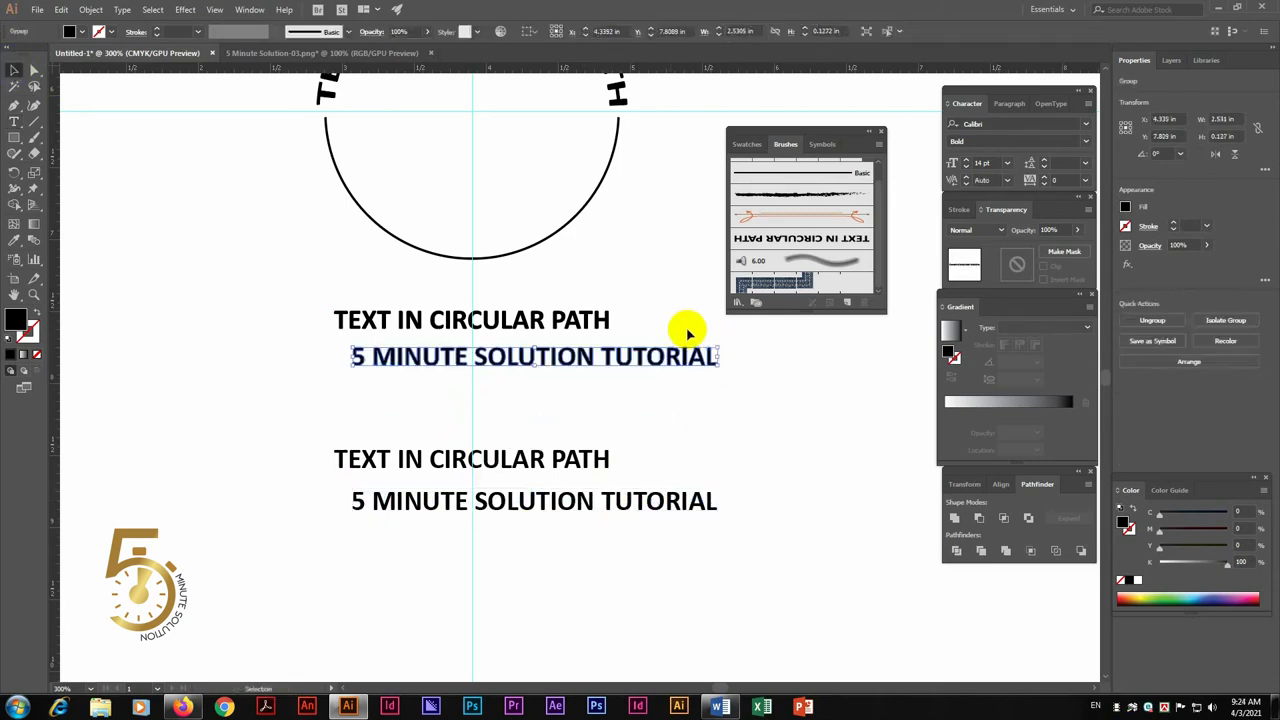
pyautogui.moveTo(646, 343)
pyautogui.mouseDown()
pyautogui.moveTo(823, 243)
pyautogui.moveTo(835, 262)
pyautogui.mouseUp()
pyautogui.click(603, 449)
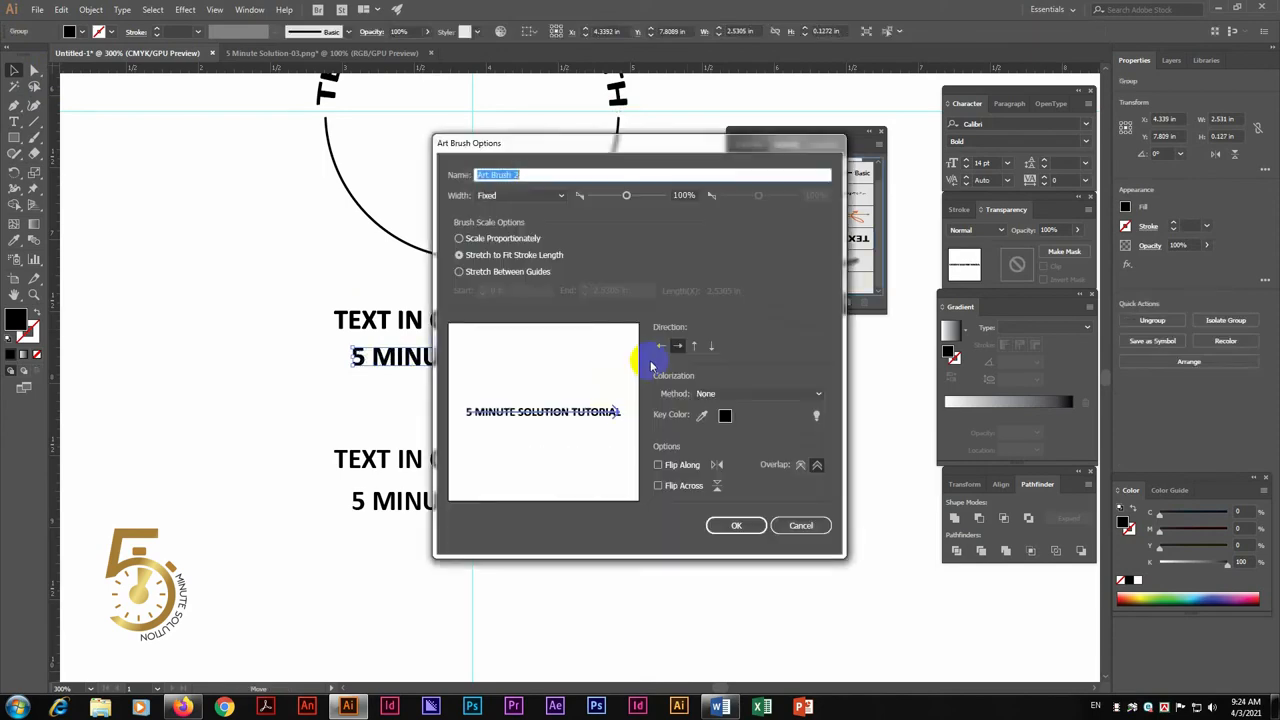
pyautogui.click(748, 530)
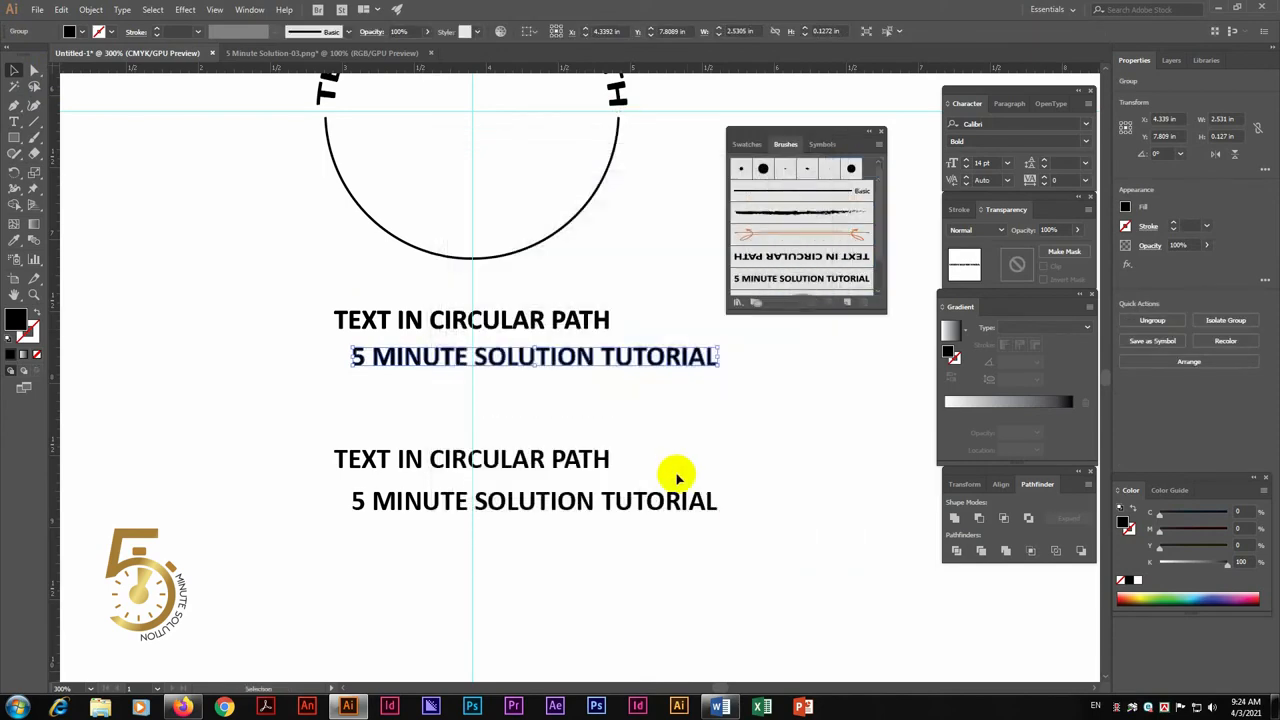
# Apply the "5 MINUTE SOLUTION TUTORIAL" art brush to the lower arc and deselect it
pyautogui.moveTo(541, 237)
pyautogui.mouseDown()
pyautogui.moveTo(566, 237)
pyautogui.moveTo(613, 278)
pyautogui.mouseUp()
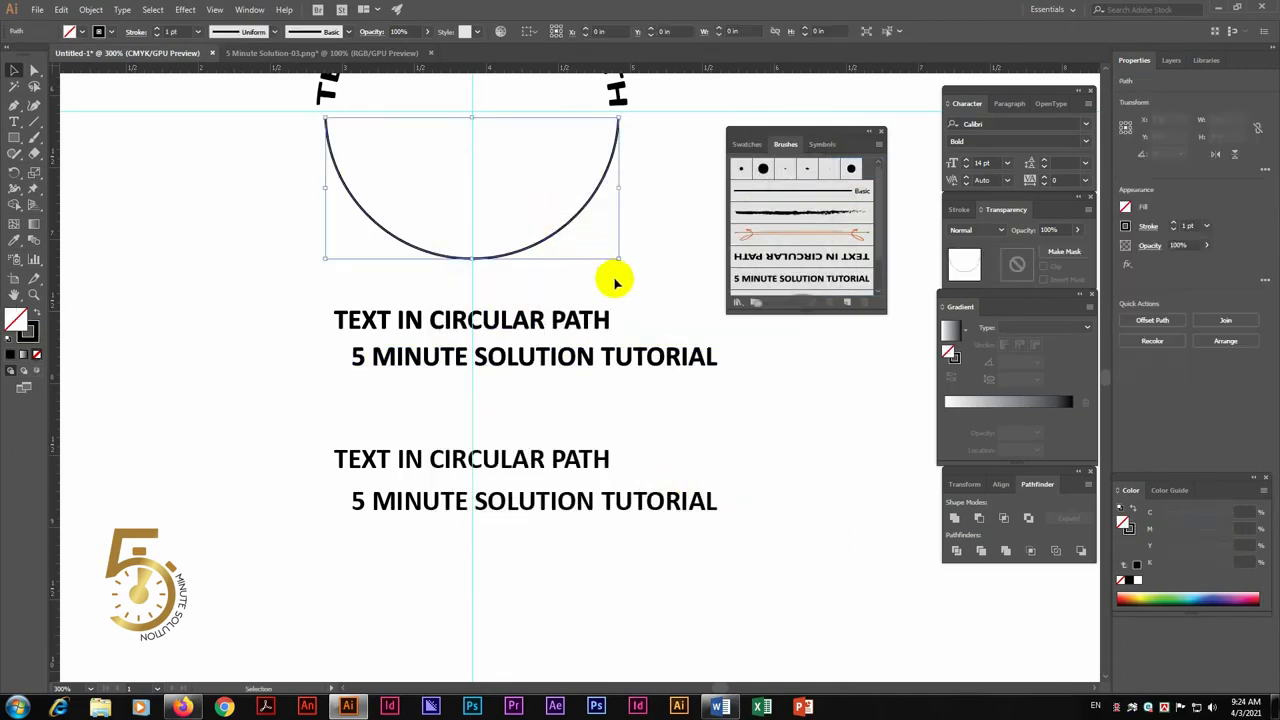
pyautogui.click(795, 279)
pyautogui.click(651, 220)
pyautogui.moveTo(651, 220)
pyautogui.mouseDown()
pyautogui.moveTo(624, 311)
pyautogui.moveTo(634, 348)
pyautogui.mouseUp()
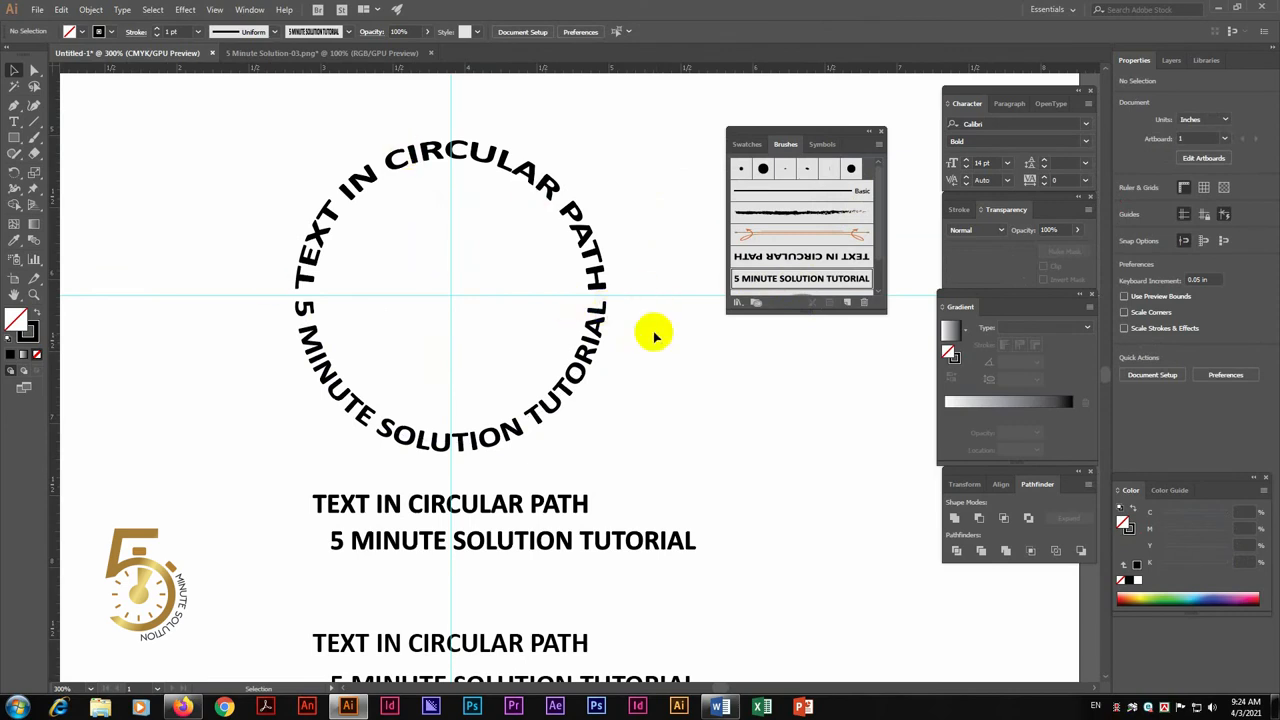
pyautogui.click(600, 334)
pyautogui.click(663, 371)
# Delete the two outlined text lines directly below the circular text
pyautogui.keyDown('ctrl'); pyautogui.keyDown('alt'); pyautogui.click(579, 396); pyautogui.keyUp('alt'); pyautogui.keyUp('ctrl')
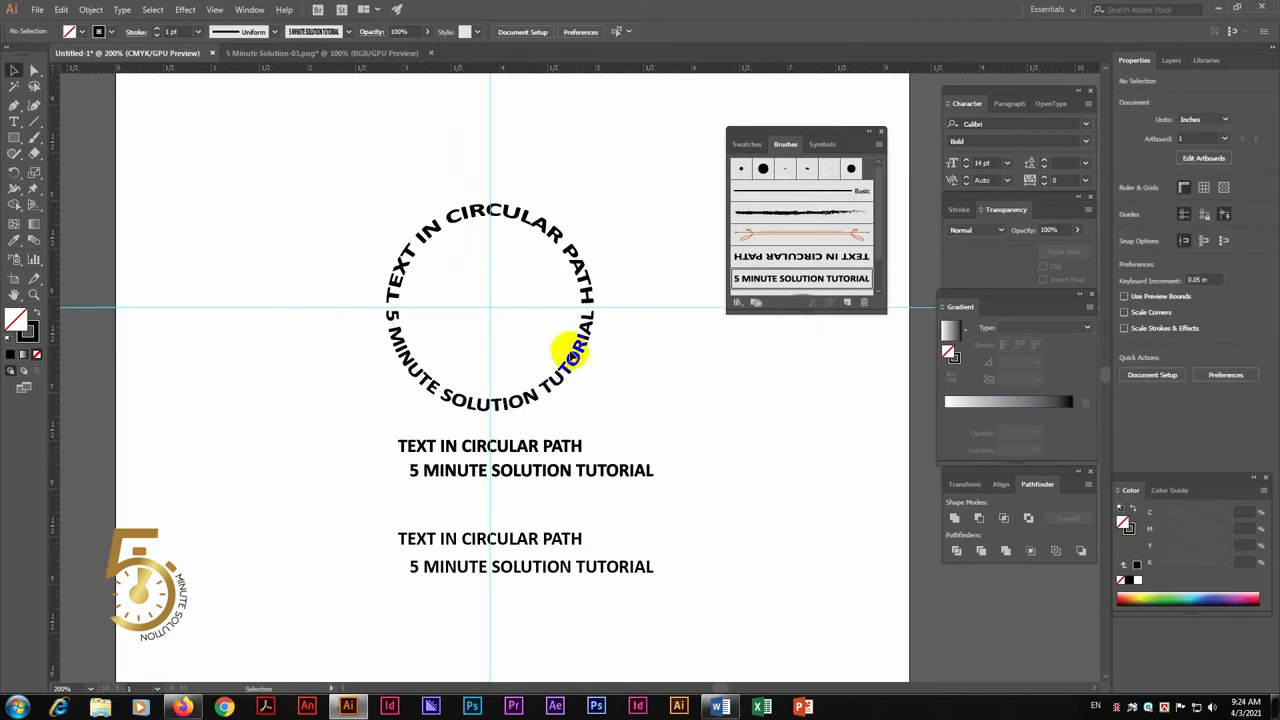
pyautogui.click(424, 449)
pyautogui.click(657, 482)
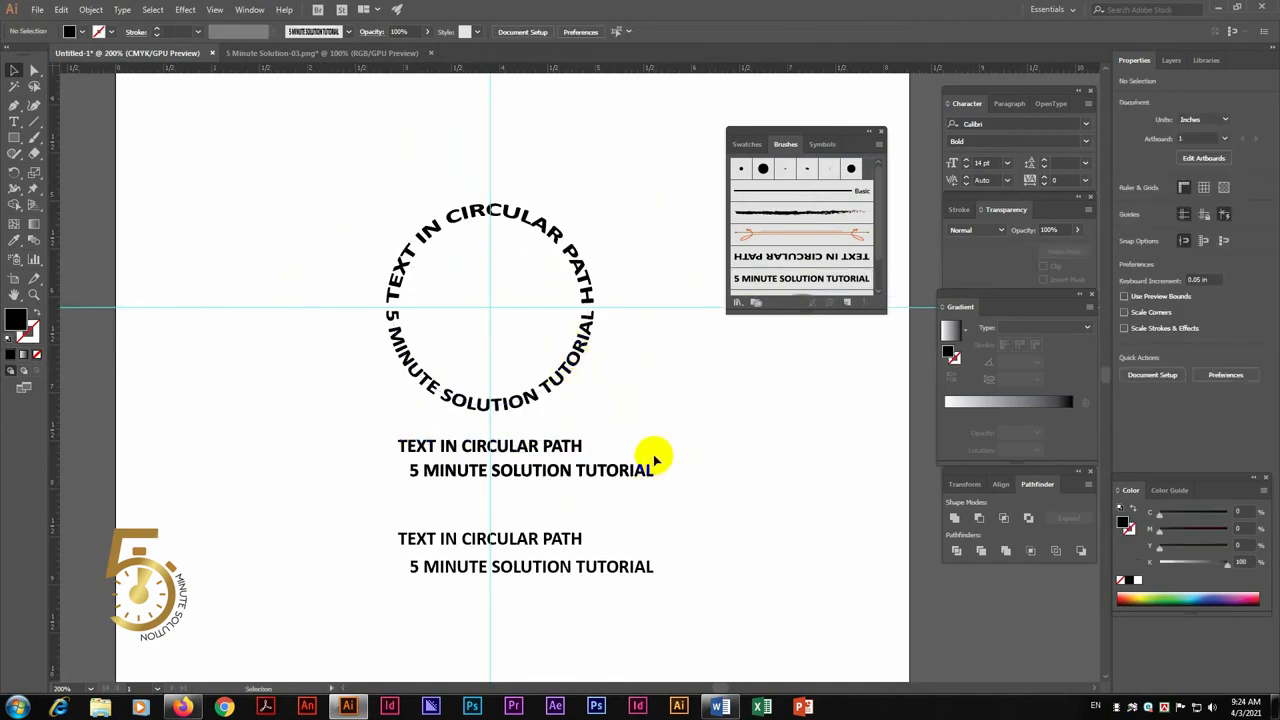
pyautogui.click(471, 394)
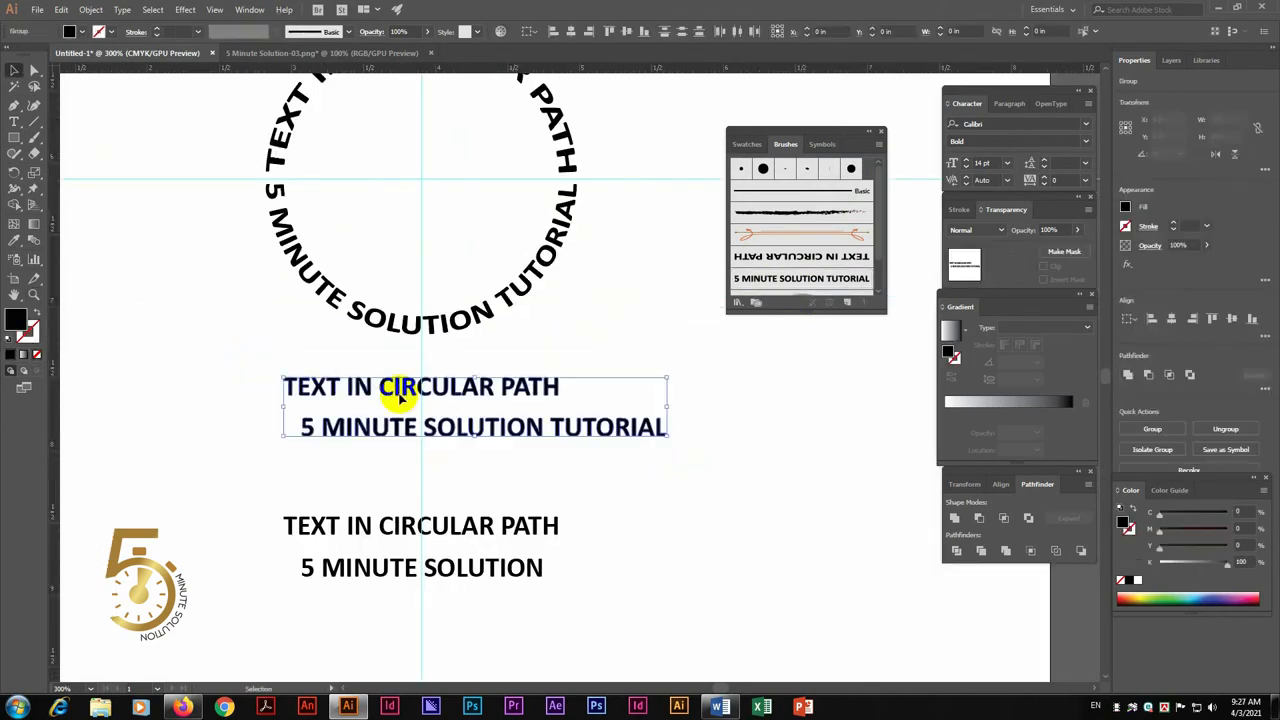
pyautogui.press('Delete')
# Draw a black-filled circle about 1.75 in wide inside the circular text, centred on the guides' intersection
pyautogui.moveTo(626, 315); pyautogui.dragTo(607, 495)
pyautogui.click(14, 141)
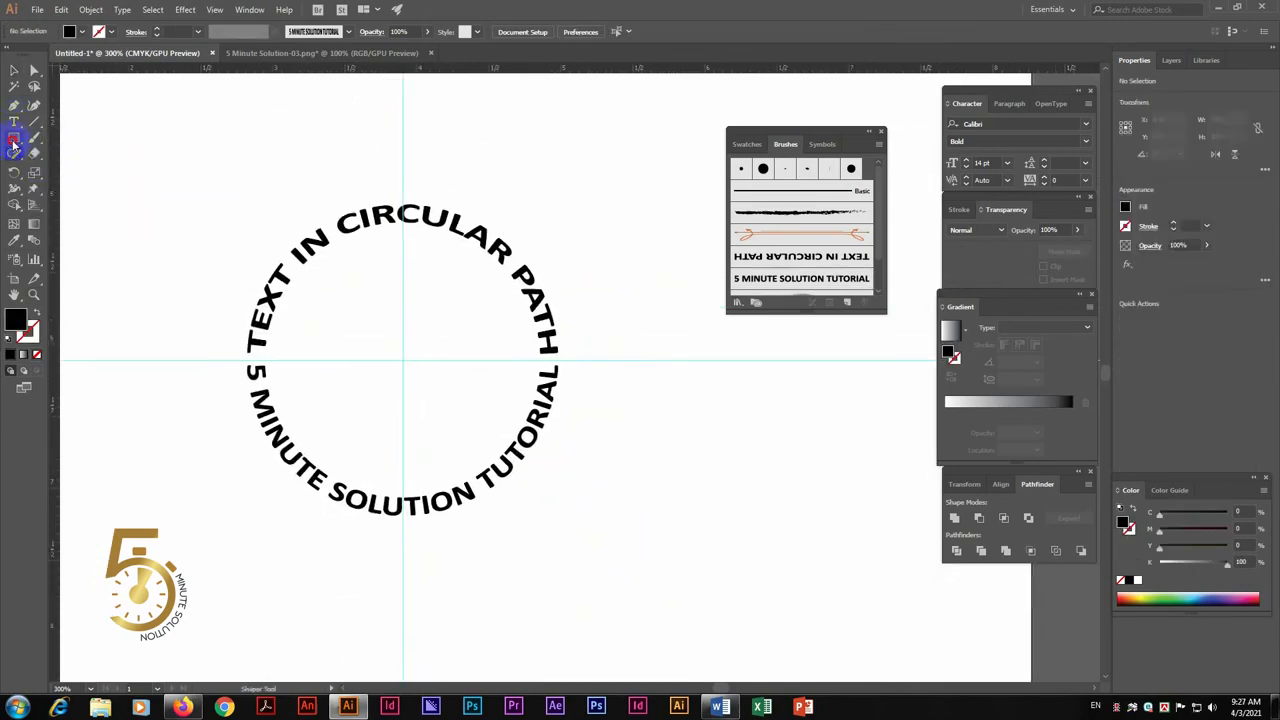
pyautogui.moveTo(17, 141); pyautogui.dragTo(60, 170)
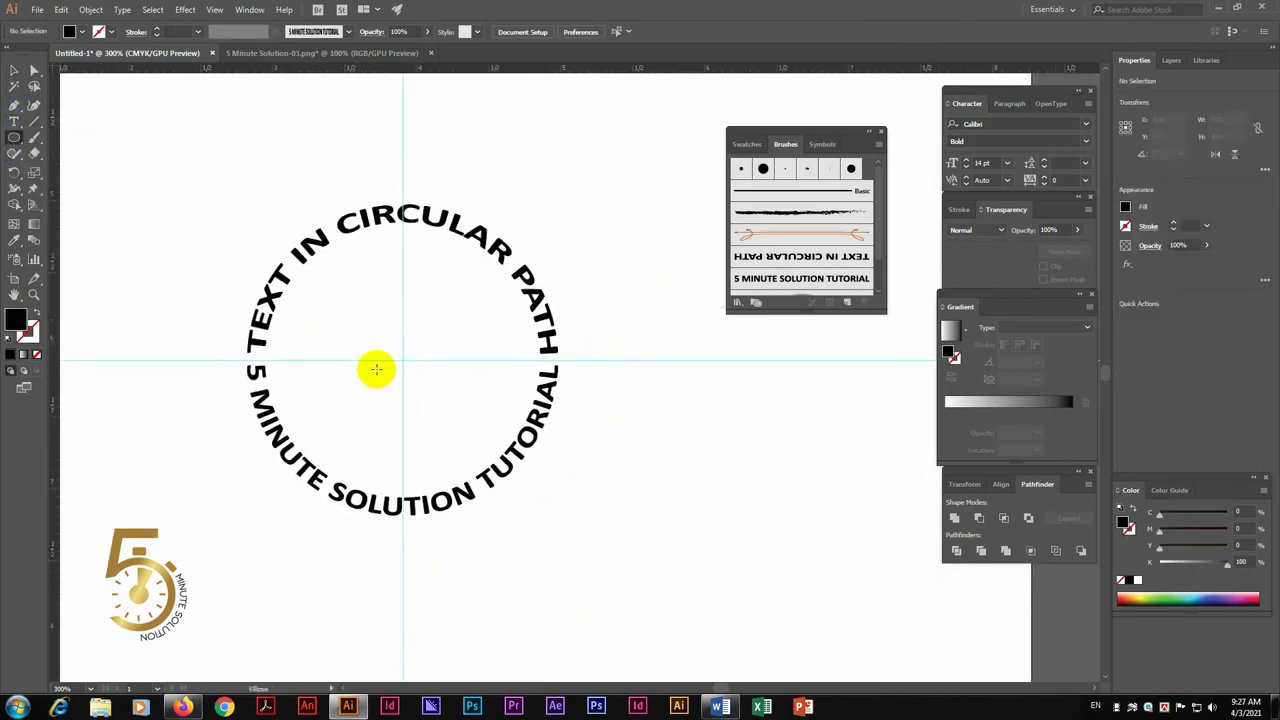
pyautogui.moveTo(405, 358); pyautogui.dragTo(520, 380)
pyautogui.press('v')
pyautogui.click(491, 286)
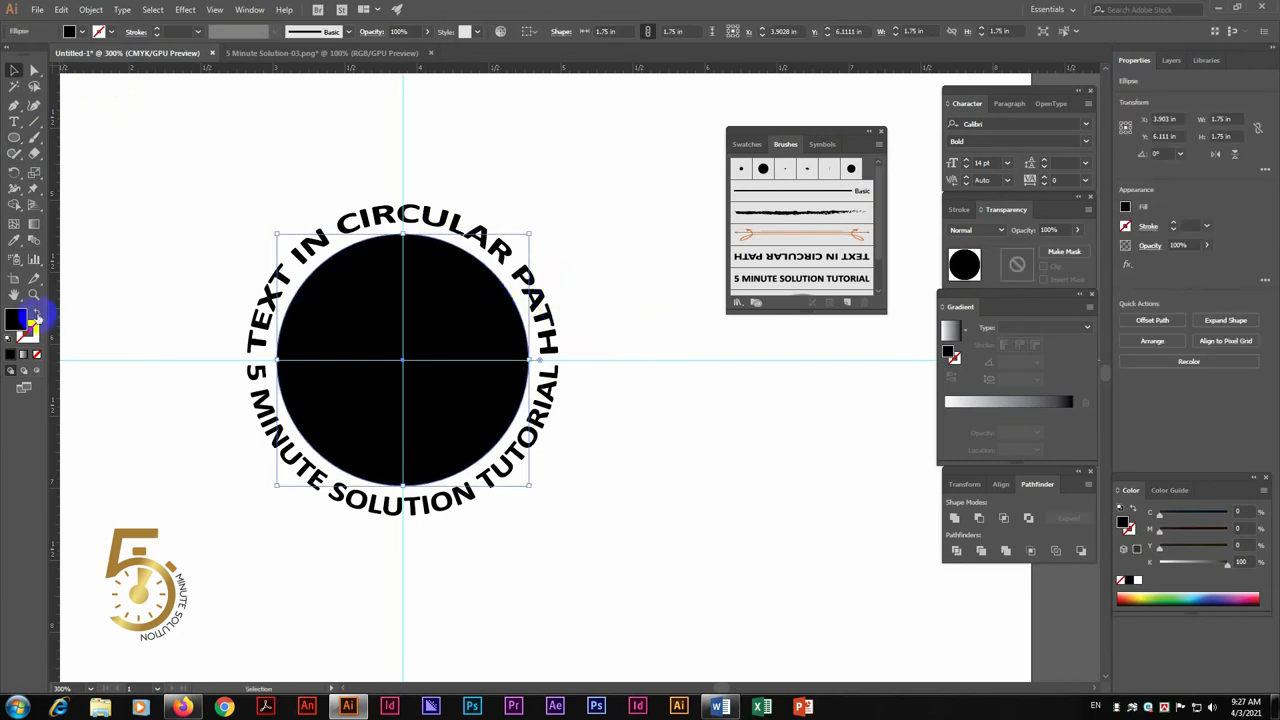
# Swap the circle's fill and stroke, then scale it to 150%
pyautogui.click(33, 313)
pyautogui.press('s')
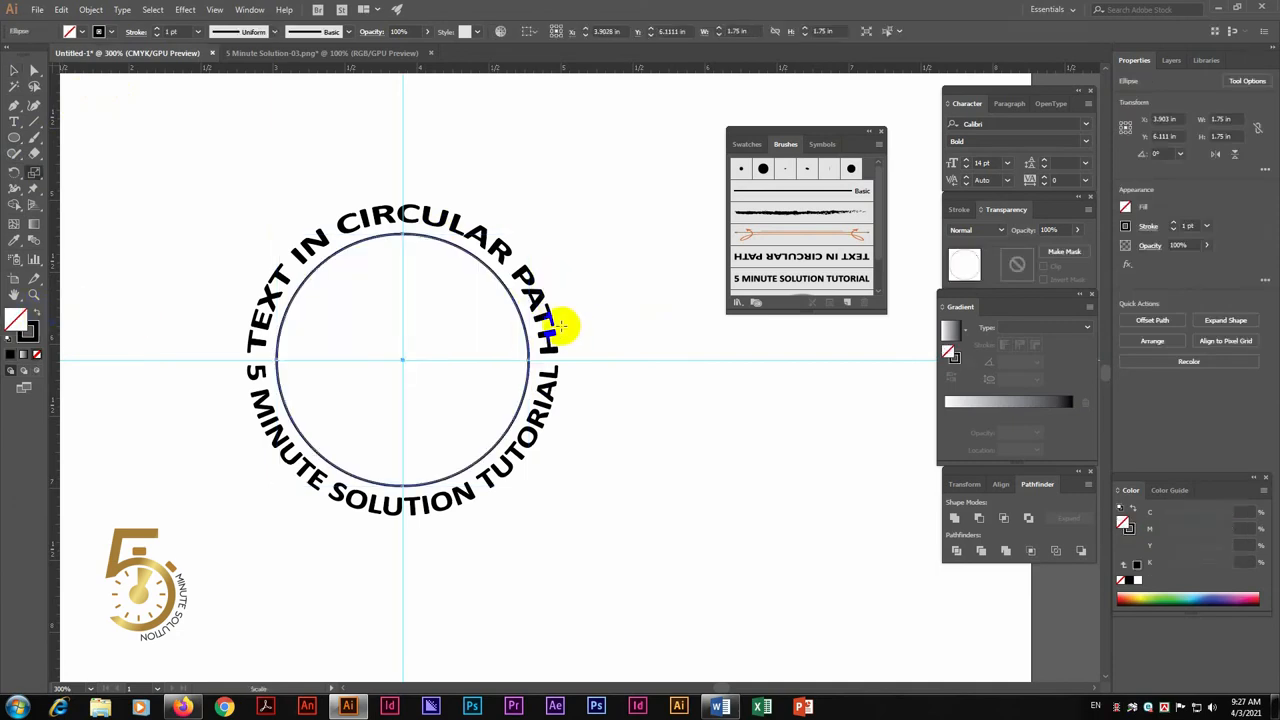
pyautogui.press('Return')
pyautogui.write('150')
pyautogui.press('Return')
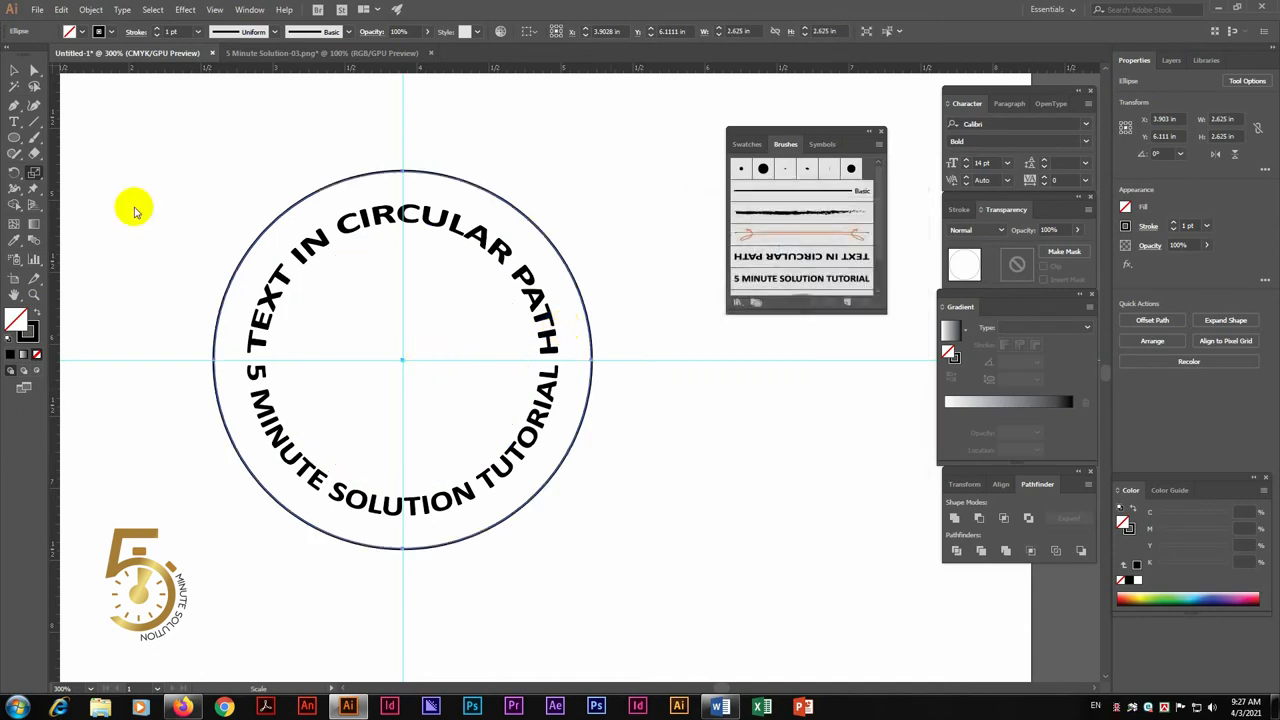
# Shrink the outlined circle about its centre to about 2.29 in so it closely surrounds the text
pyautogui.click(14, 70)
pyautogui.moveTo(402, 172); pyautogui.dragTo(357, 194)
pyautogui.click(640, 314)
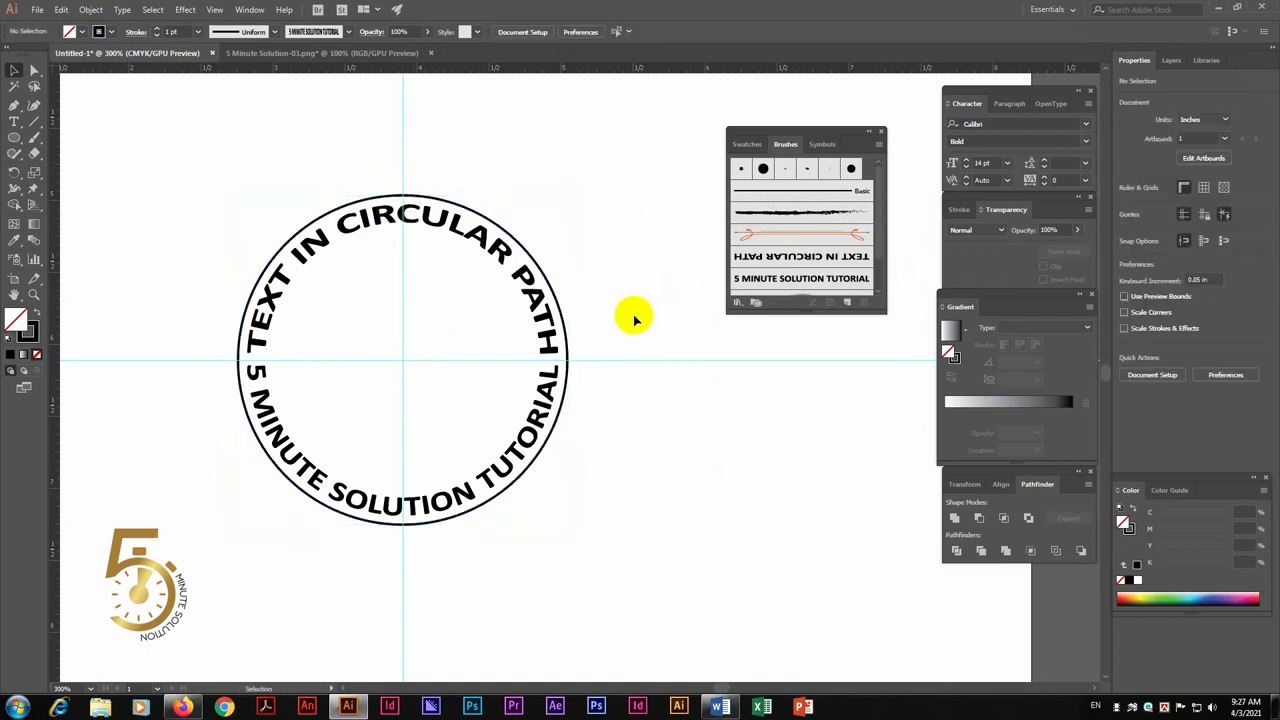
# Paste the 1.75 in circle in place as a black outline and turn the outer circle into a black fill
pyautogui.hotkey('ctrl', 'f')
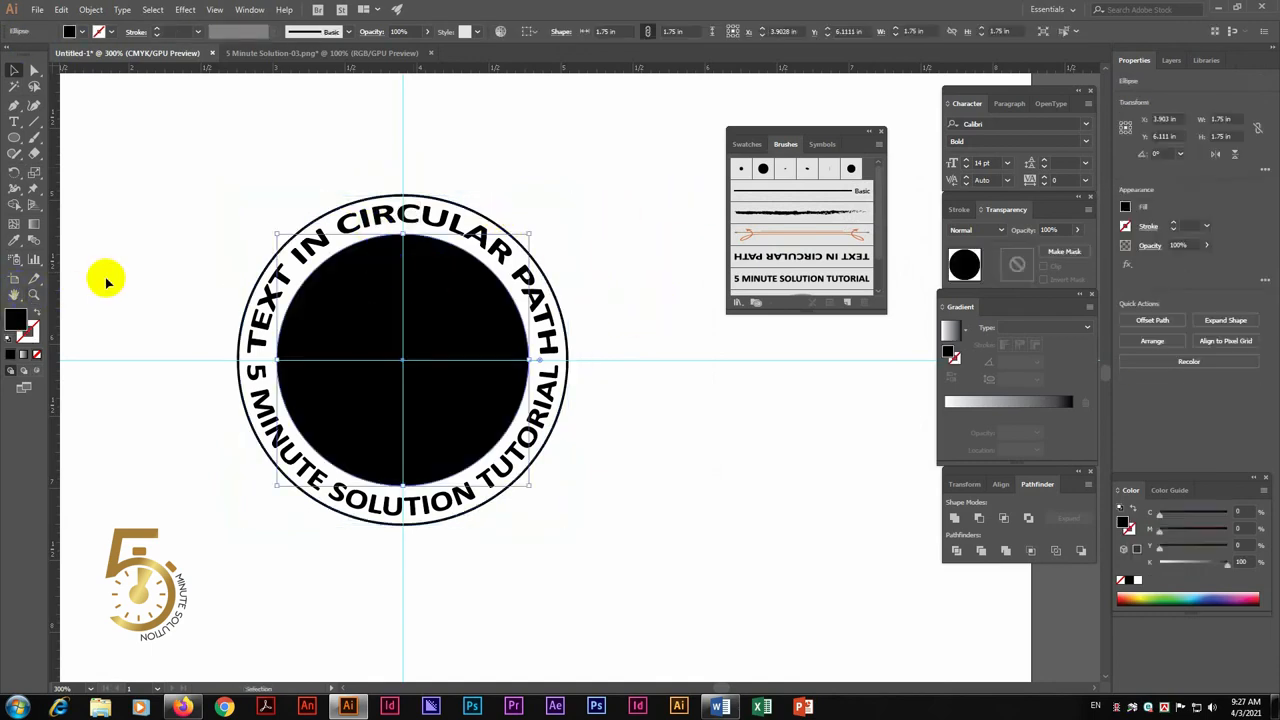
pyautogui.click(34, 316)
pyautogui.click(450, 206)
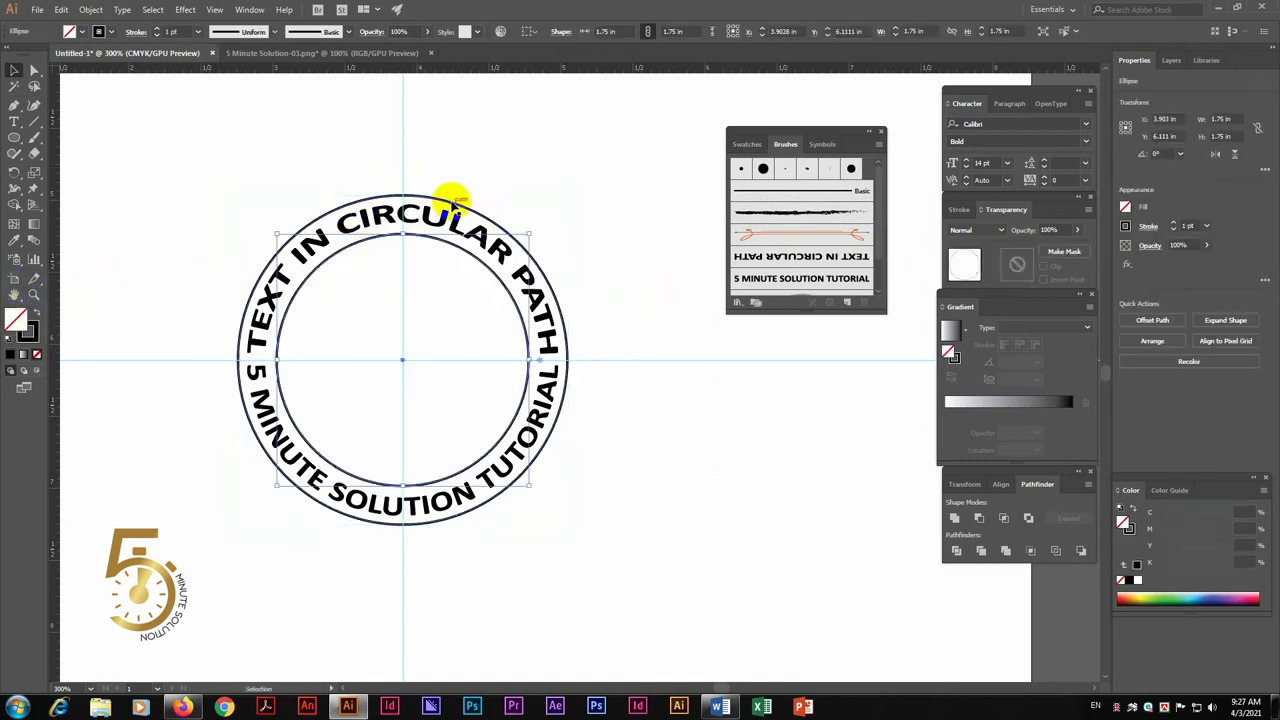
pyautogui.click(38, 314)
# Select the inner circle in outline view and fill it with light green (C 56.08, M 0, Y 57.65, K 0)
pyautogui.hotkey('ctrl', 'y')
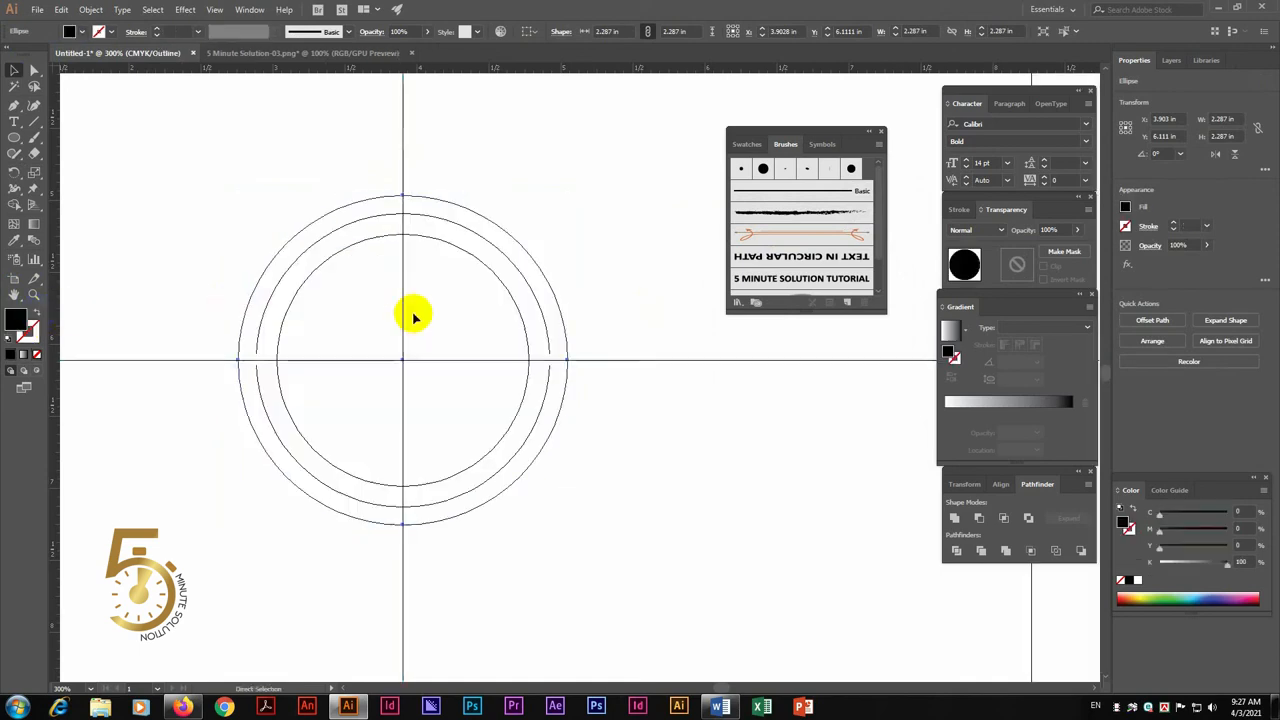
pyautogui.click(378, 237)
pyautogui.hotkey('ctrl', 'y')
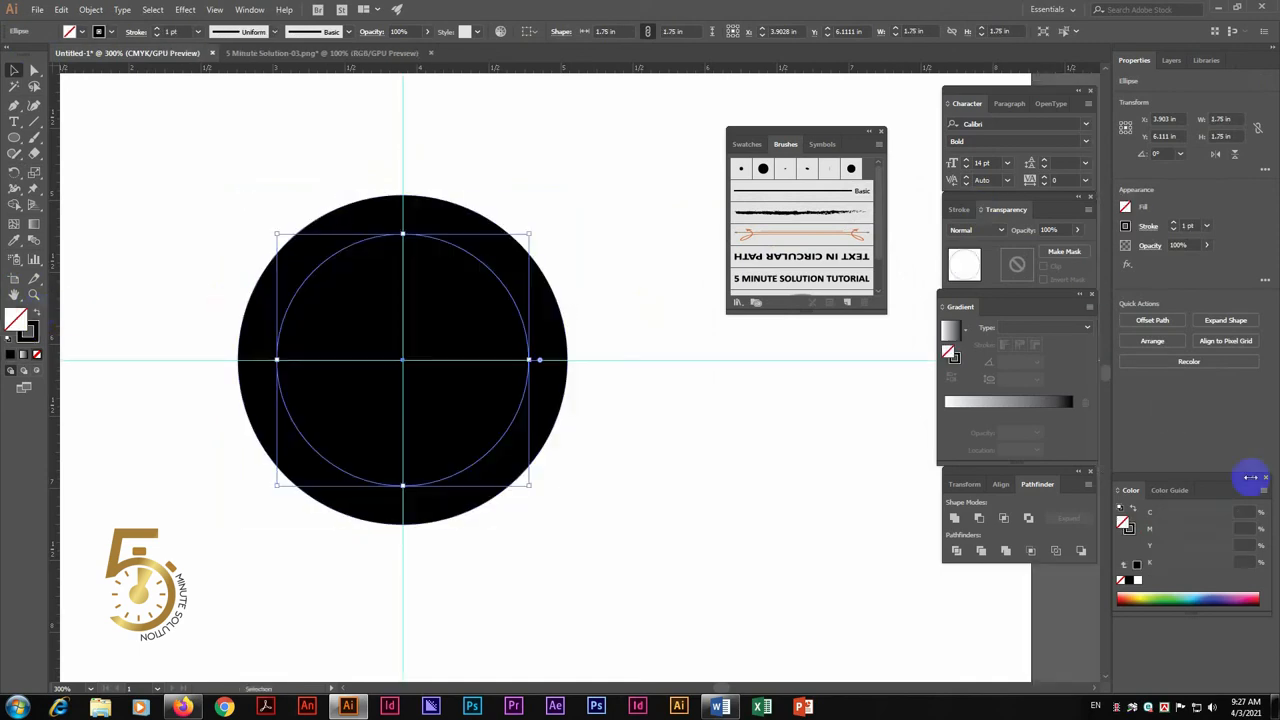
pyautogui.click(1183, 596)
# Divide the two circles with Pathfinder and delete the ungrouped green centre to leave a black ring
pyautogui.keyDown('shift'); pyautogui.click(548, 292); pyautogui.keyUp('shift')
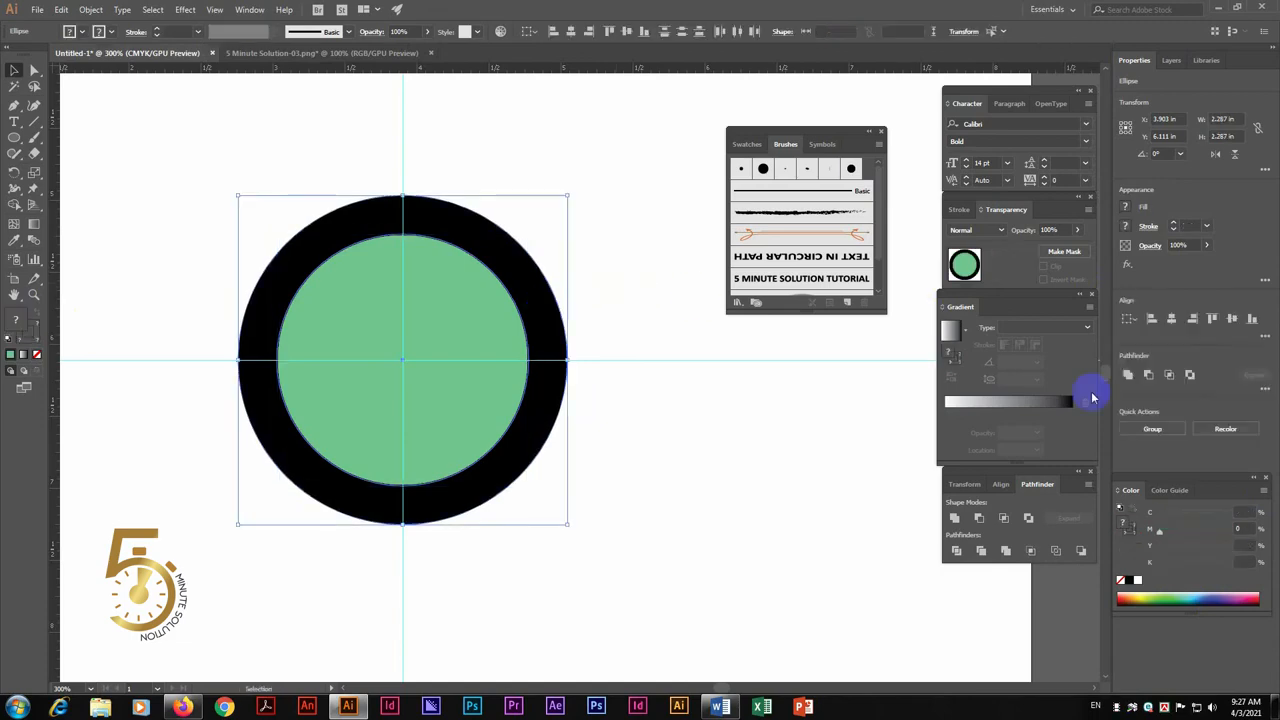
pyautogui.click(957, 551)
pyautogui.rightClick(475, 322)
pyautogui.click(520, 434)
pyautogui.click(622, 390)
pyautogui.click(503, 353)
pyautogui.press('Delete')
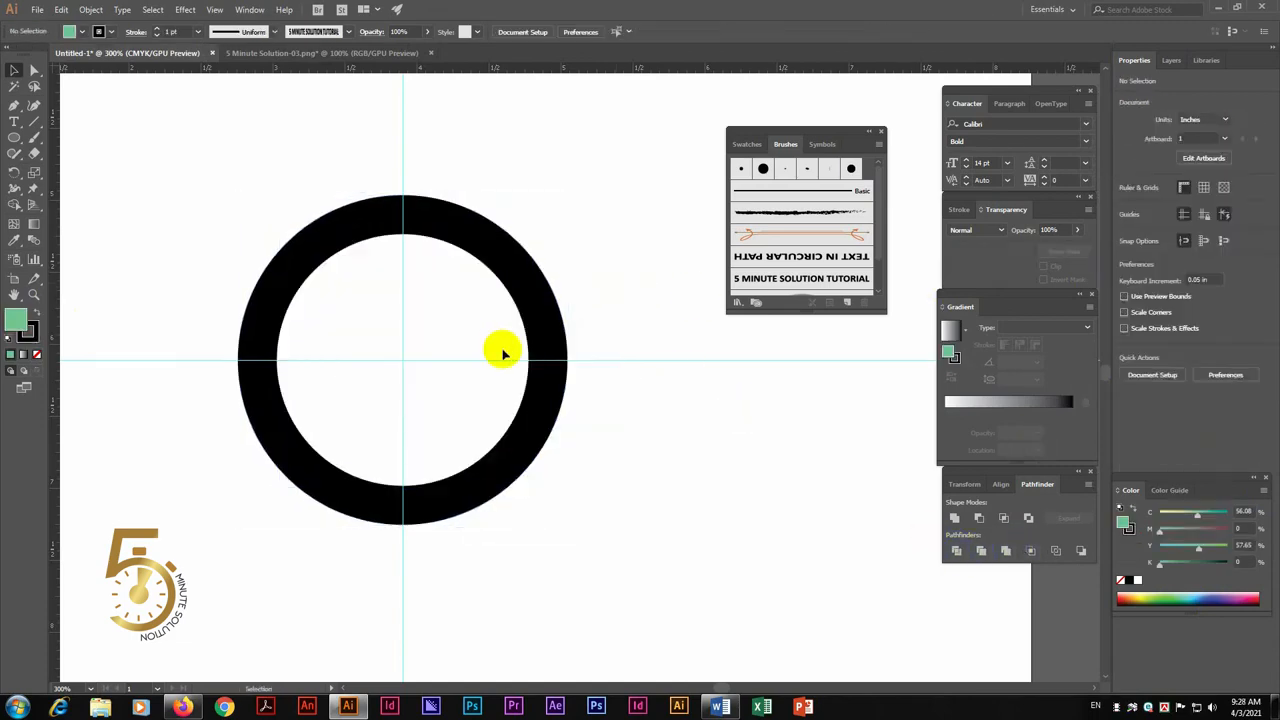
# Fill the ring with CMYK green (C 85.1, M 20, Y 100, K 7.84) and send it behind the text
pyautogui.click(524, 302)
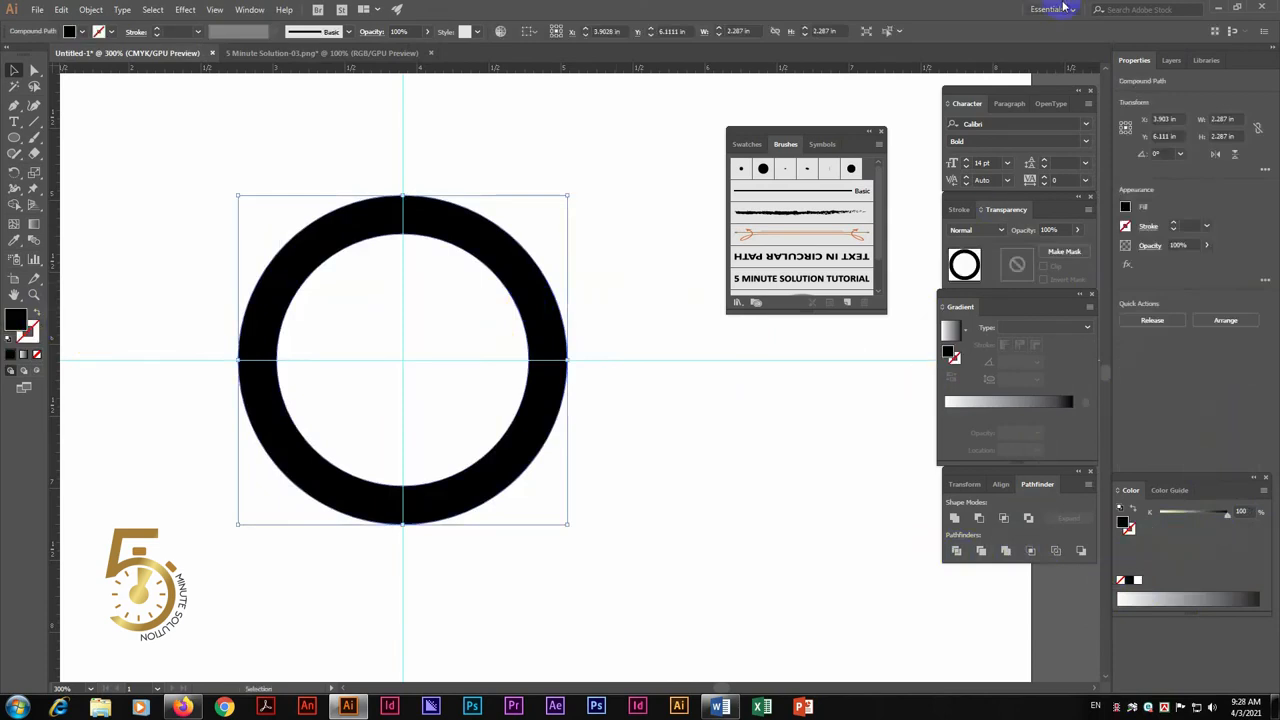
pyautogui.click(1265, 496)
pyautogui.click(1232, 488)
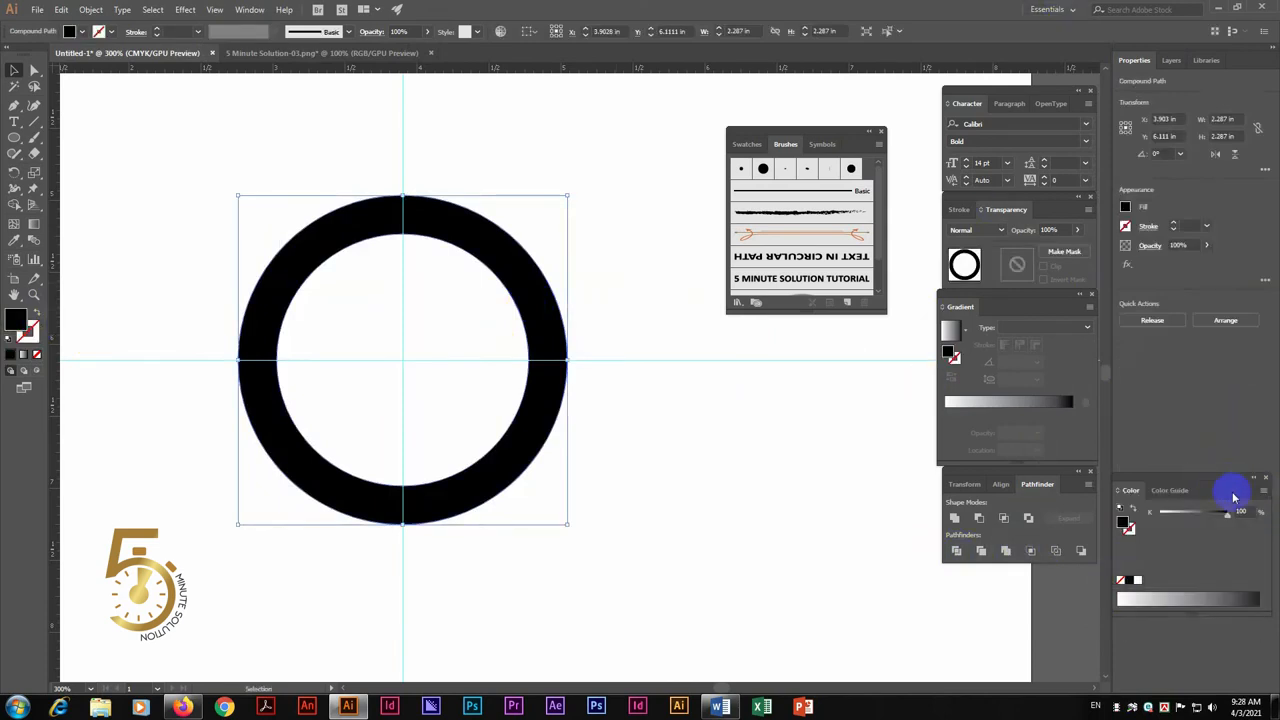
pyautogui.click(1264, 490)
pyautogui.click(1163, 561)
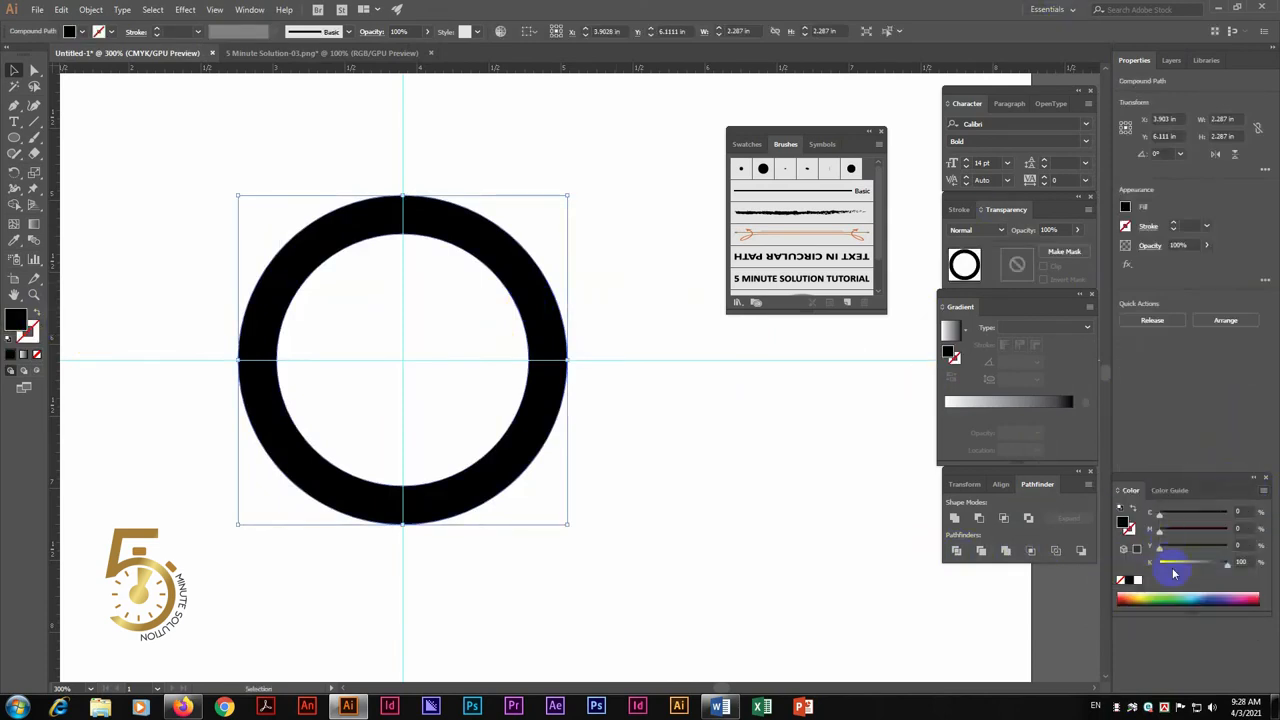
pyautogui.click(1165, 596)
pyautogui.hotkey('ctrl', 'shift', '[')
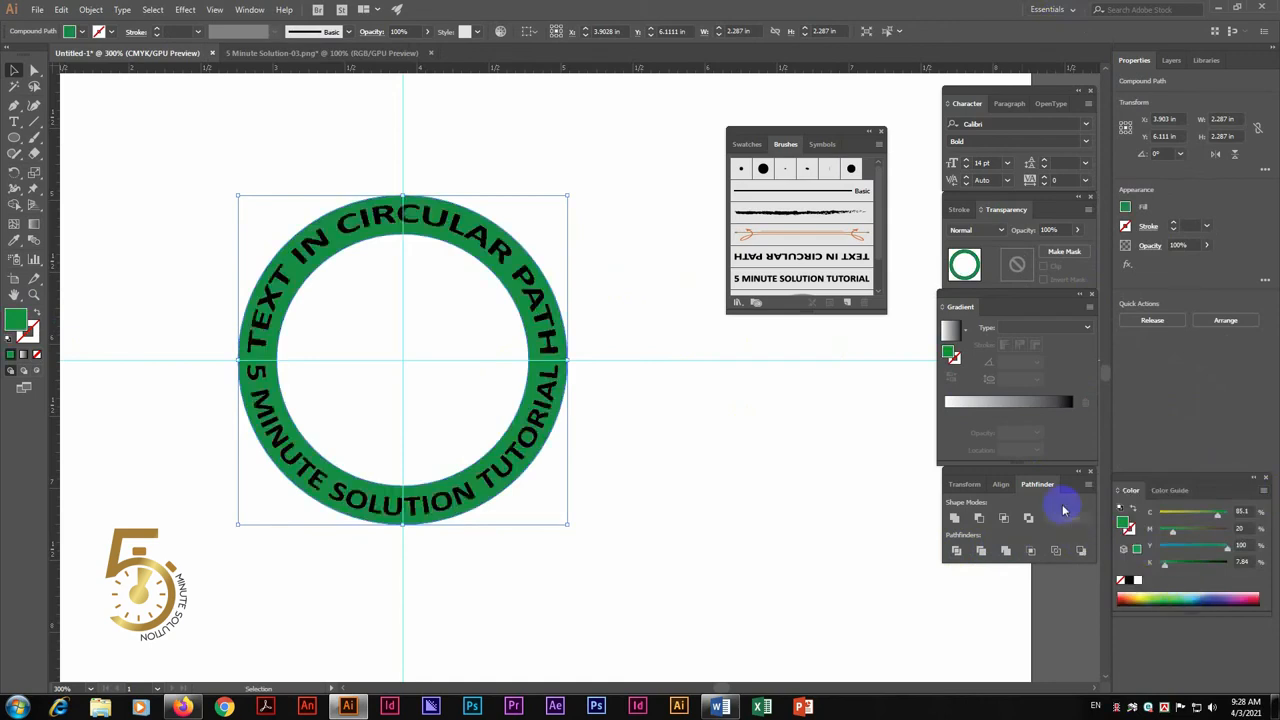
# Try to recolour the curved text on the ring yellow
pyautogui.click(457, 251)
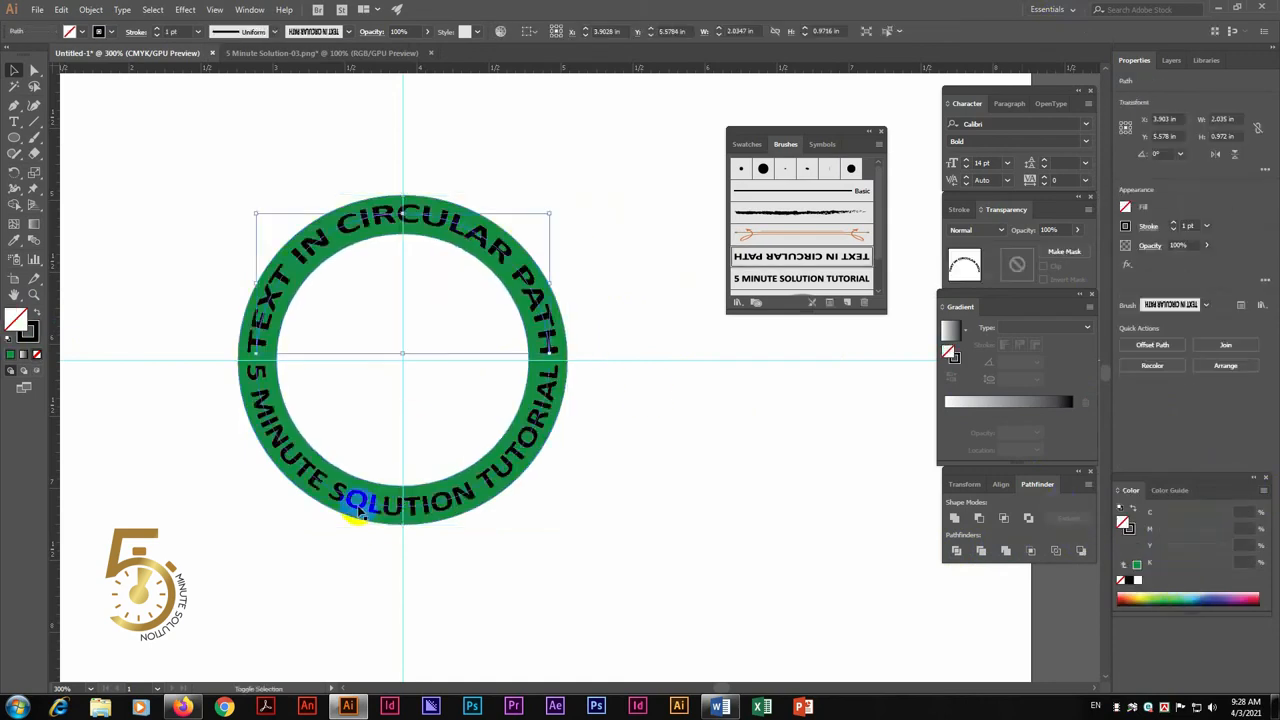
pyautogui.click(1143, 598)
pyautogui.hotkey('ctrl', 'z')
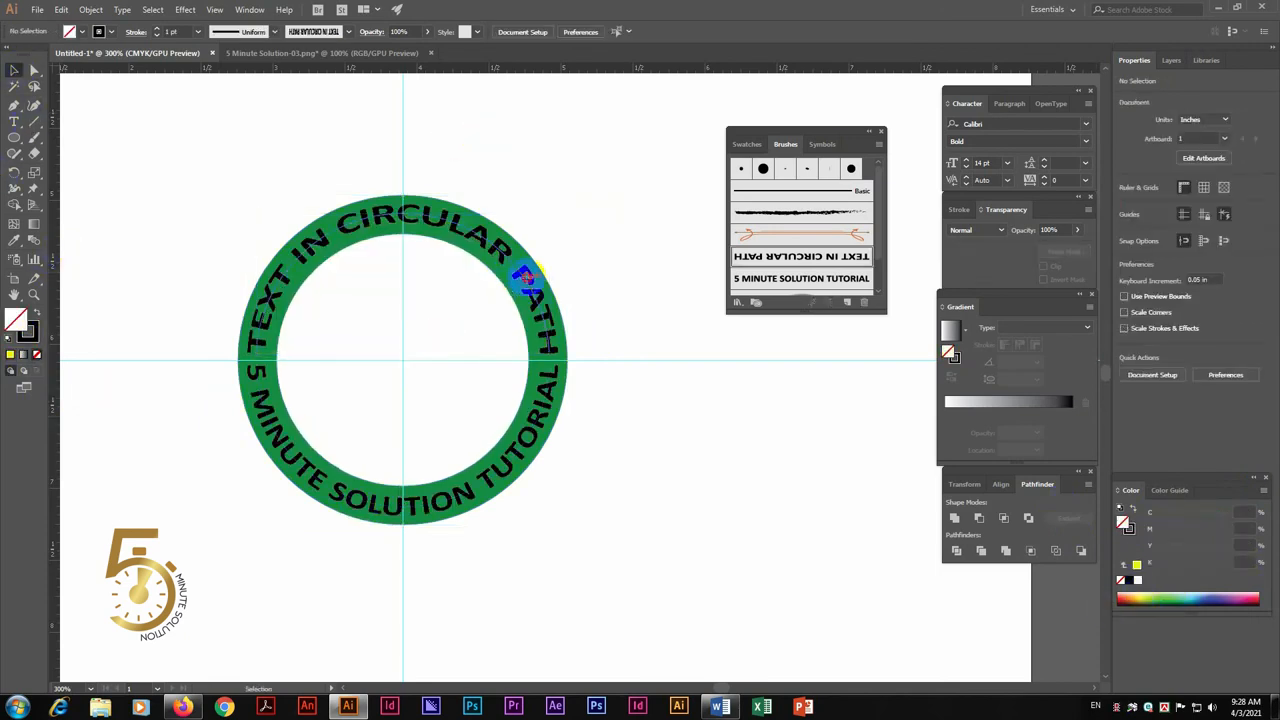
# Set the stroke of the "5 MINUTE SOLUTION TUTORIAL" arc to light yellow (C 2.75, M 0, Y 66.27, K 0)
pyautogui.click(567, 337)
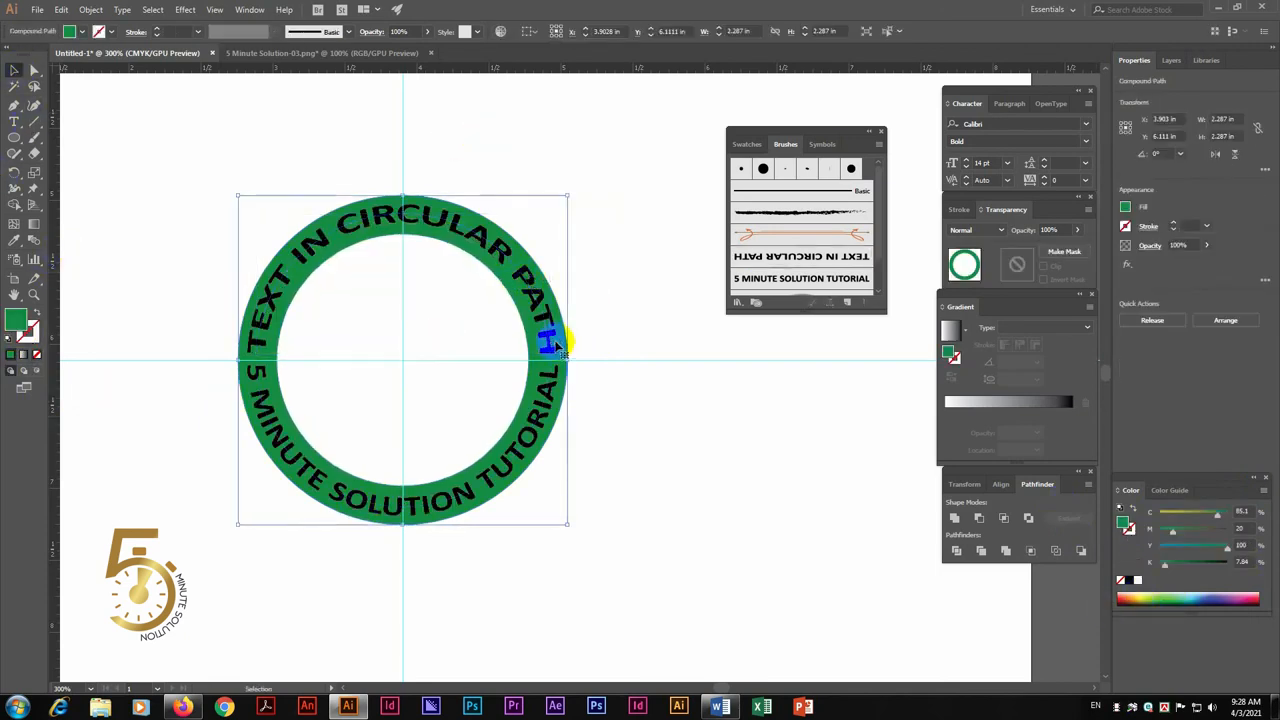
pyautogui.click(234, 343)
pyautogui.click(276, 432)
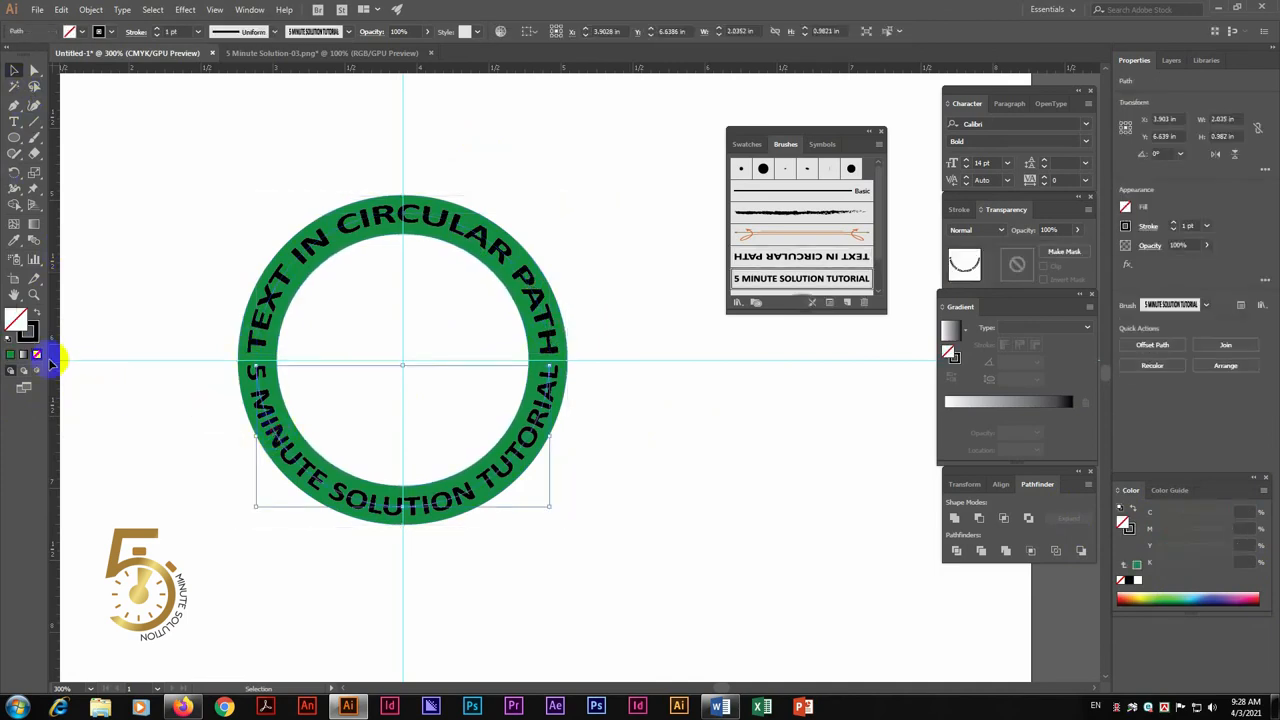
pyautogui.click(1146, 597)
pyautogui.click(677, 529)
# Move the floating Brushes panel off the artwork to just below the Pathfinder panel
pyautogui.press('z')
pyautogui.moveTo(263, 251)
pyautogui.mouseDown()
pyautogui.moveTo(346, 320)
pyautogui.moveTo(323, 300)
pyautogui.mouseUp()
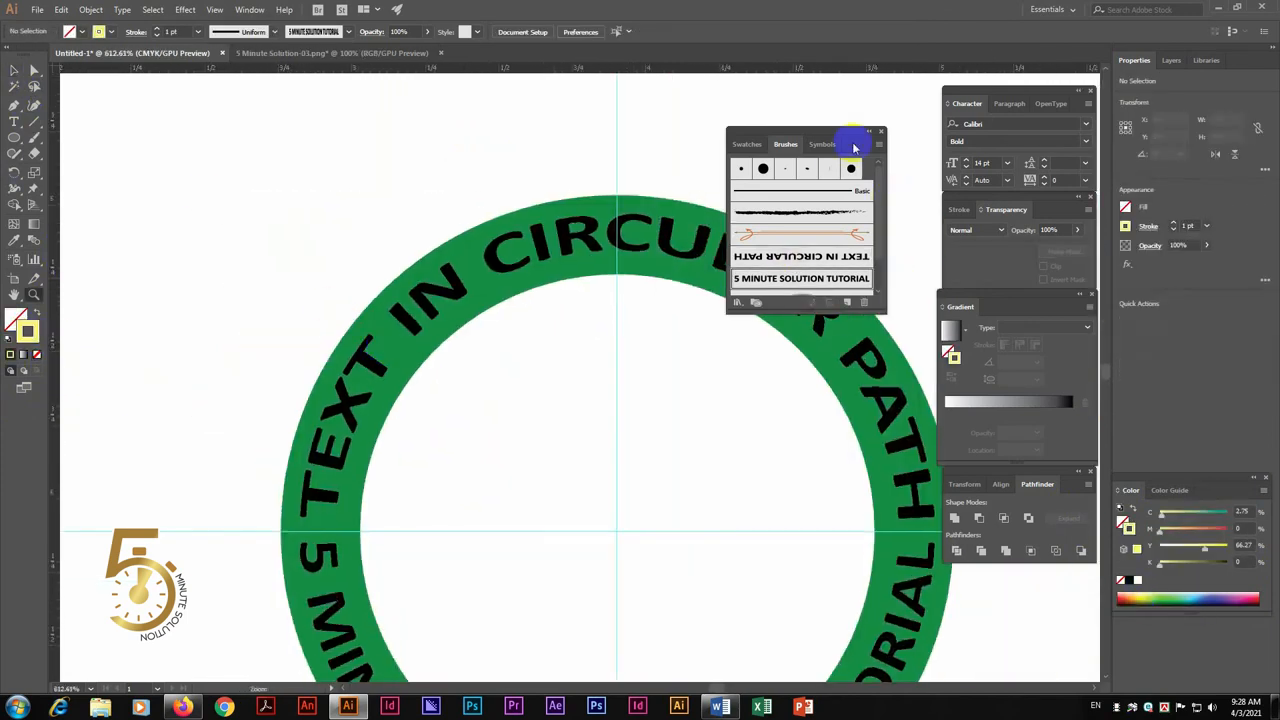
pyautogui.moveTo(861, 141)
pyautogui.mouseDown()
pyautogui.moveTo(923, 317)
pyautogui.moveTo(849, 217)
pyautogui.moveTo(1066, 580)
pyautogui.mouseUp()
pyautogui.moveTo(635, 258)
pyautogui.mouseDown()
pyautogui.moveTo(415, 133)
pyautogui.moveTo(505, 180)
pyautogui.mouseUp()
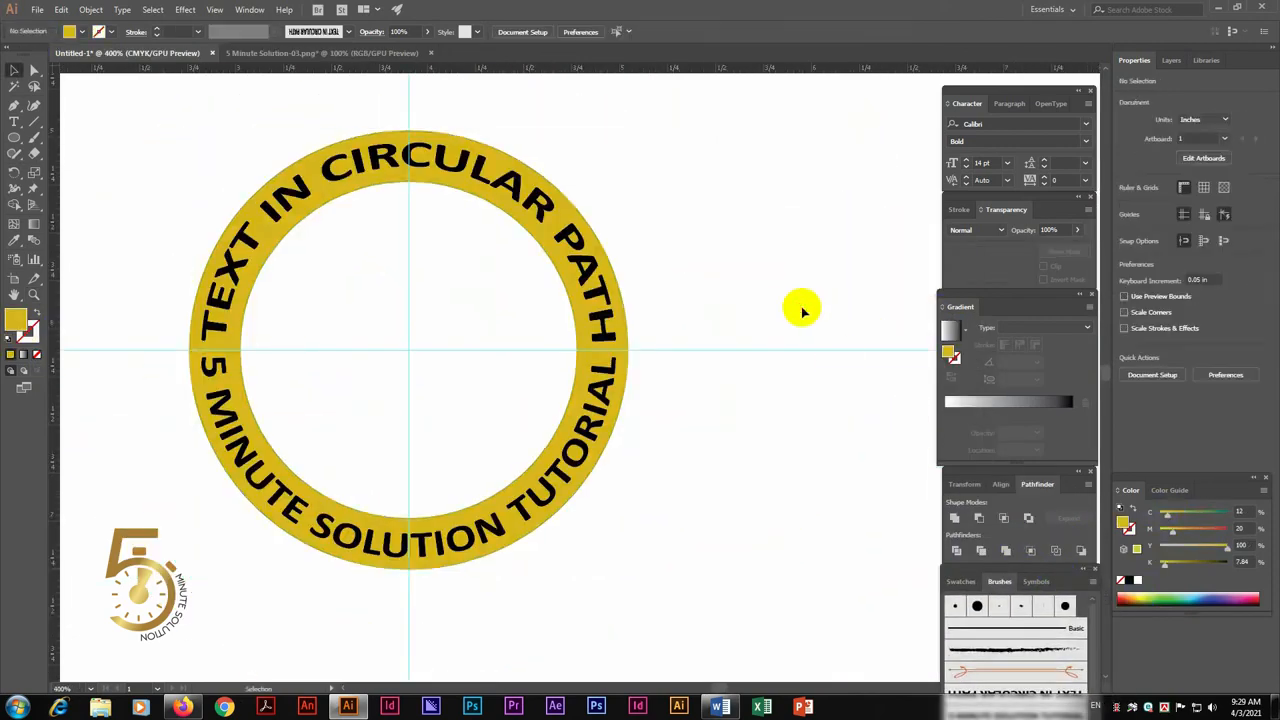
# Place the gold stopwatch logo from the black badge inside the gold text ring
pyautogui.click(801, 309)
pyautogui.hotkey('ctrl', '-')
pyautogui.hotkey('ctrl', '-')
pyautogui.moveTo(616, 245); pyautogui.dragTo(588, 358)
pyautogui.press('z')
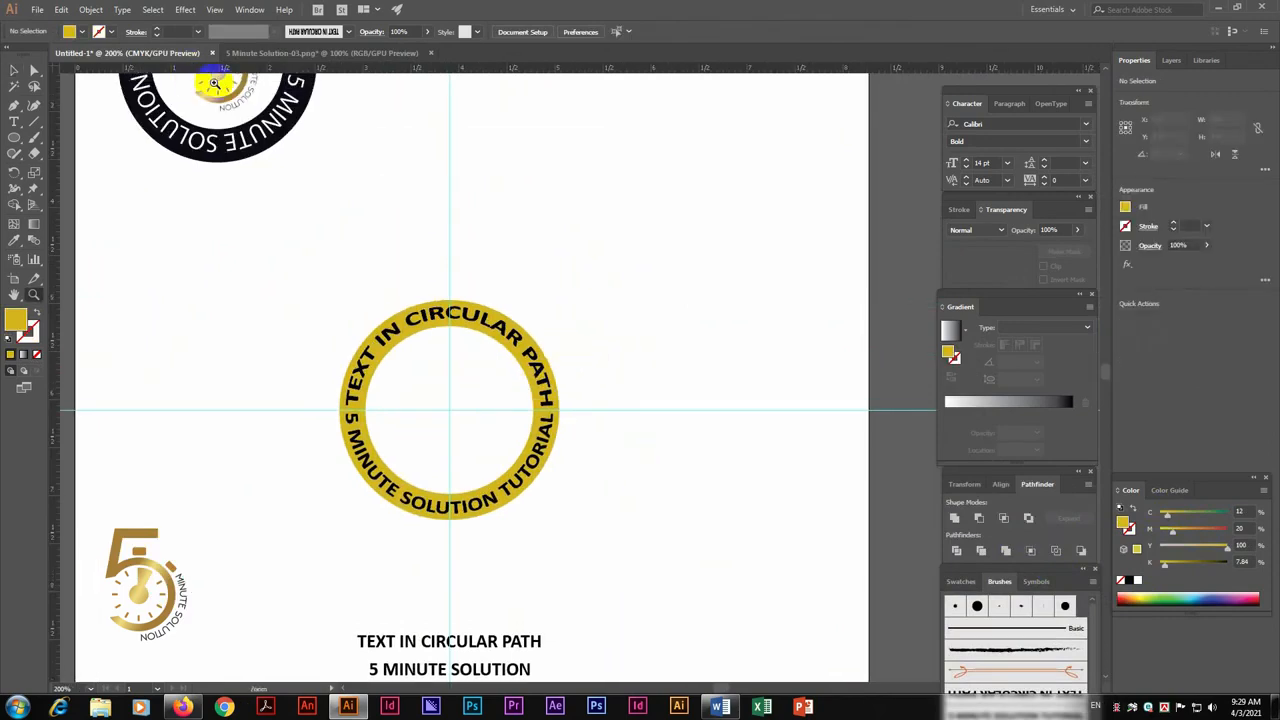
pyautogui.click(14, 73)
pyautogui.moveTo(227, 91); pyautogui.dragTo(229, 318)
pyautogui.moveTo(231, 293); pyautogui.dragTo(451, 404)
# Fine-tune the logo's fit at the centre of the gold ring and deselect it
pyautogui.moveTo(456, 403); pyautogui.dragTo(463, 408)
pyautogui.moveTo(449, 347); pyautogui.dragTo(451, 338)
pyautogui.moveTo(467, 408); pyautogui.dragTo(470, 398)
pyautogui.click(566, 362)
pyautogui.press('z')
pyautogui.click(561, 344)
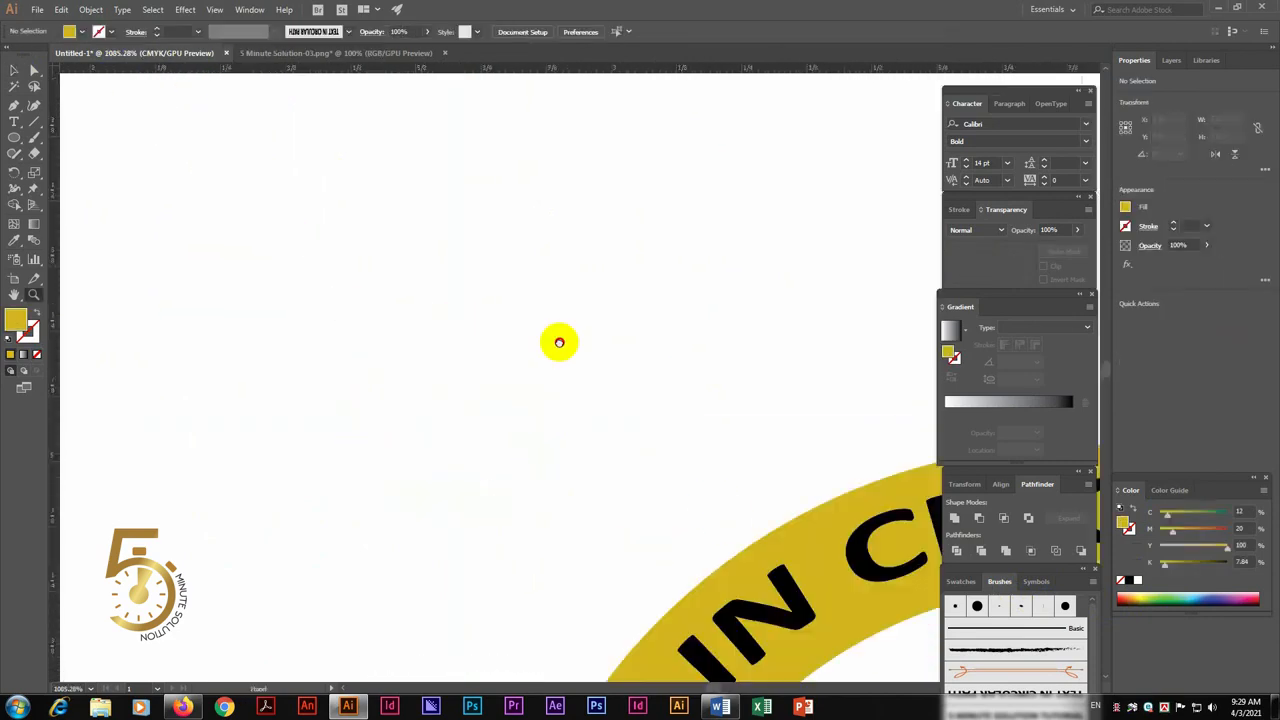
# Hide the guides and nudge the stopwatch logo sideways to centre it inside the gold ring
pyautogui.hotkey('ctrl', '-')
pyautogui.hotkey('ctrl', ';')
pyautogui.keyDown('alt'); pyautogui.click(672, 411); pyautogui.keyUp('alt')
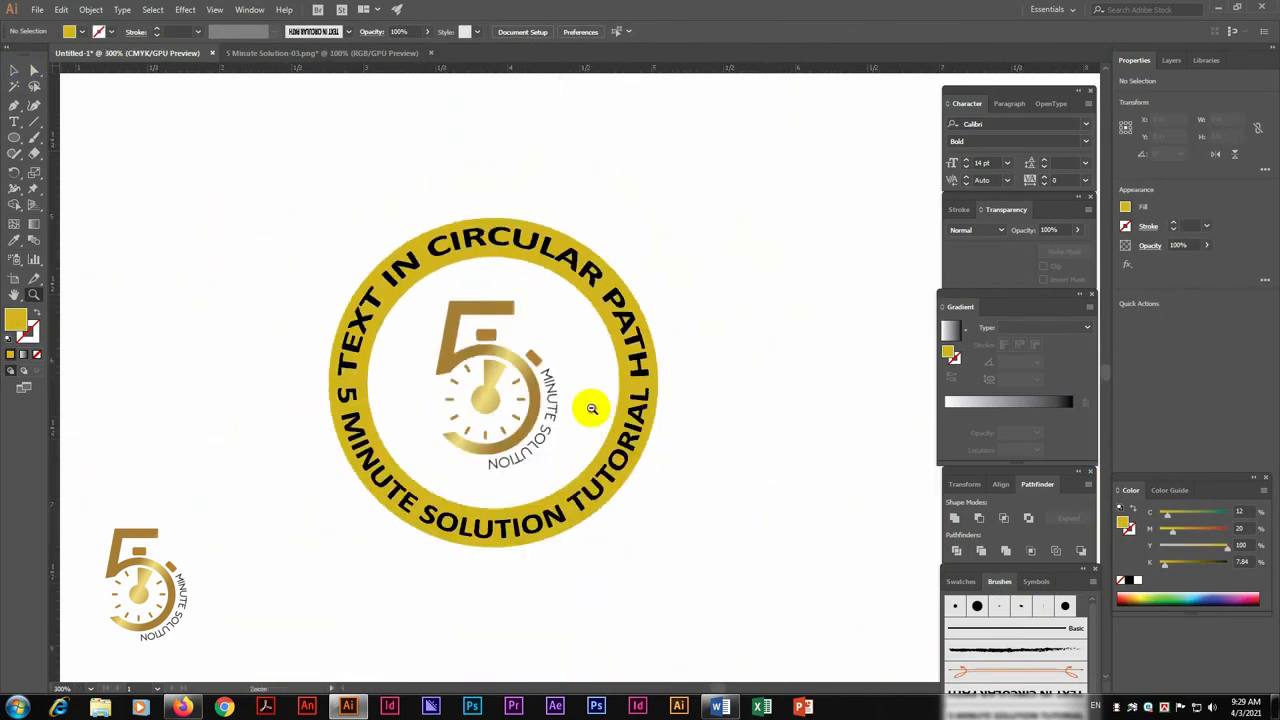
pyautogui.keyDown('alt'); pyautogui.click(686, 268); pyautogui.keyUp('alt')
pyautogui.click(14, 70)
pyautogui.click(481, 451)
pyautogui.press('Right')
pyautogui.press('Right')
pyautogui.press('Left')
pyautogui.click(636, 360)
pyautogui.hotkey('ctrl', '-')
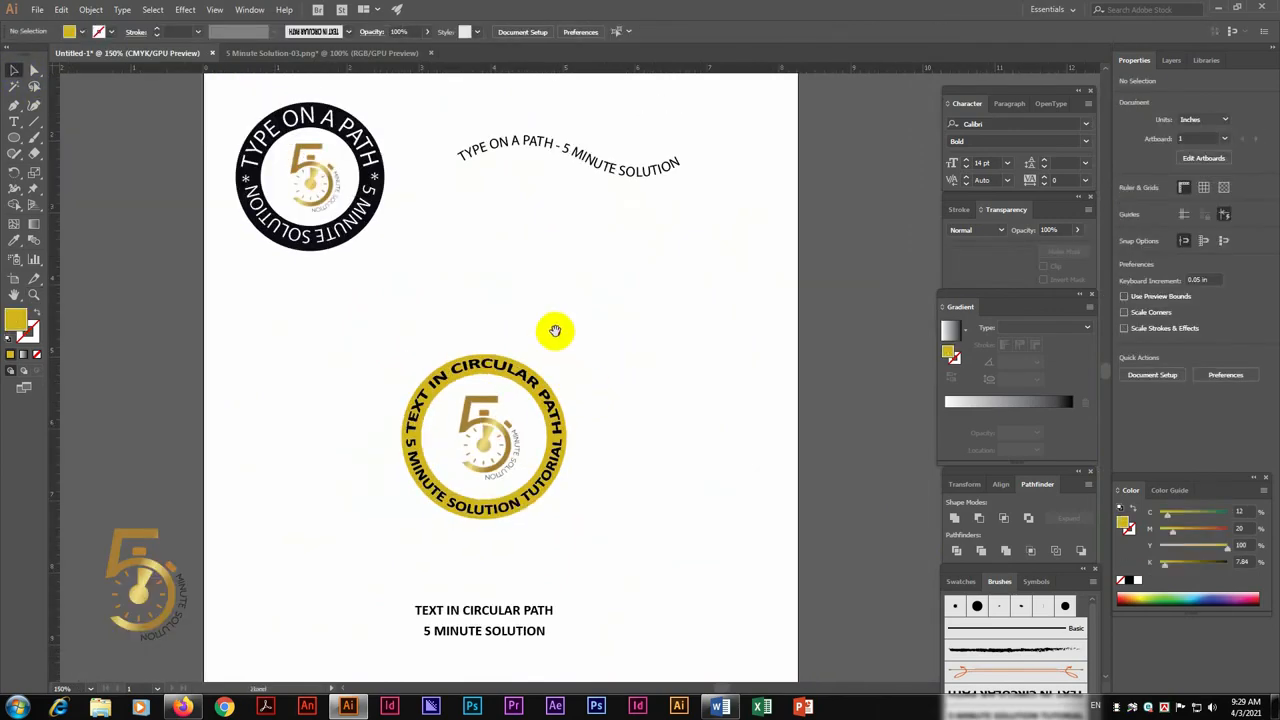
# Move the complete gold ring badge with its logo up the artboard to just below the curved text
pyautogui.moveTo(555, 331); pyautogui.dragTo(542, 347)
pyautogui.moveTo(332, 352); pyautogui.dragTo(649, 580)
pyautogui.moveTo(522, 441); pyautogui.dragTo(567, 296)
pyautogui.click(671, 337)
pyautogui.moveTo(671, 337); pyautogui.dragTo(683, 429)
pyautogui.press('z')
pyautogui.moveTo(185, 207); pyautogui.dragTo(409, 226)
pyautogui.moveTo(804, 449); pyautogui.dragTo(622, 383)
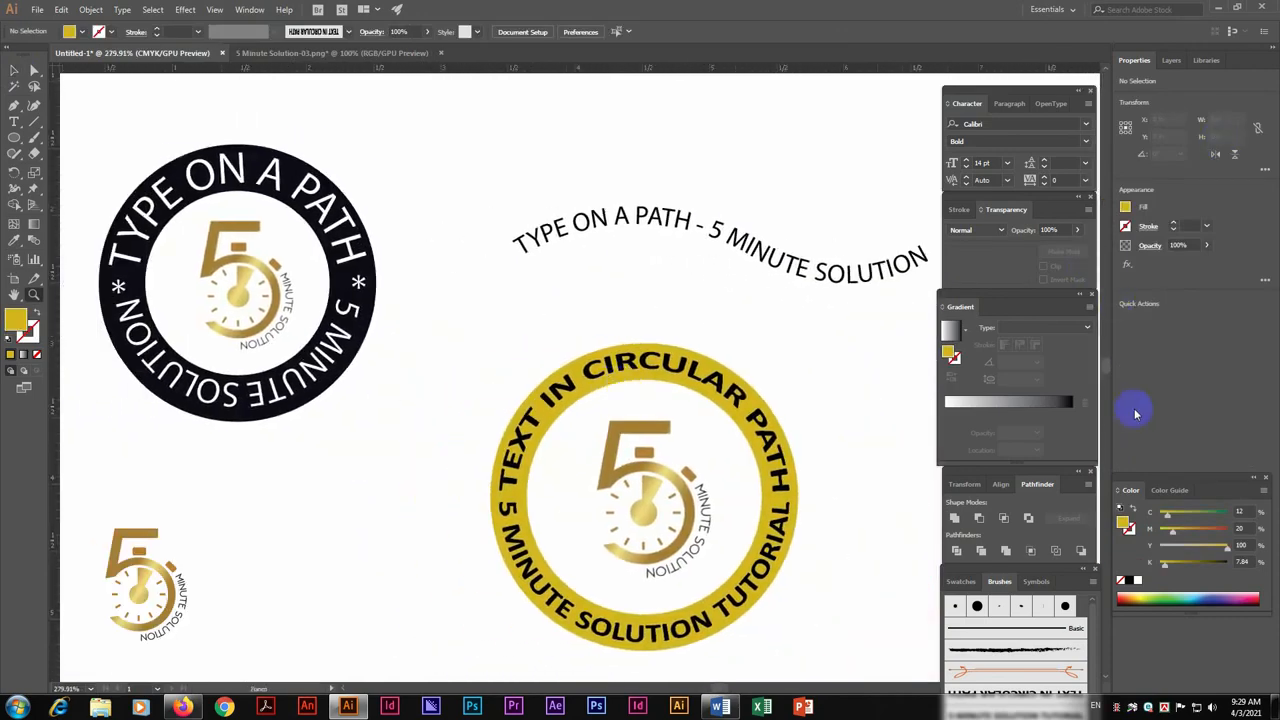
# Draw a filled circle about 1.59 in wide inside the gold ring and enlarge it to about 1.65 in
pyautogui.moveTo(758, 440); pyautogui.dragTo(720, 285)
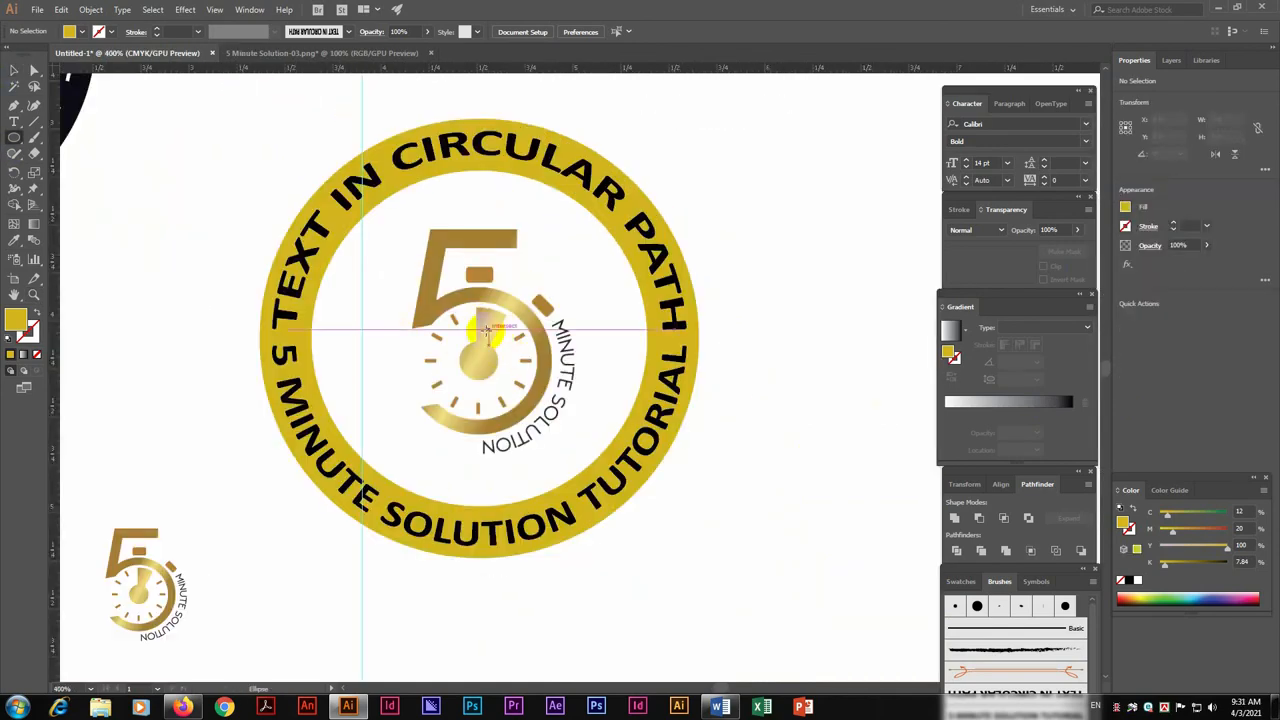
pyautogui.moveTo(483, 331); pyautogui.dragTo(632, 346)
pyautogui.press('v')
pyautogui.click(514, 294)
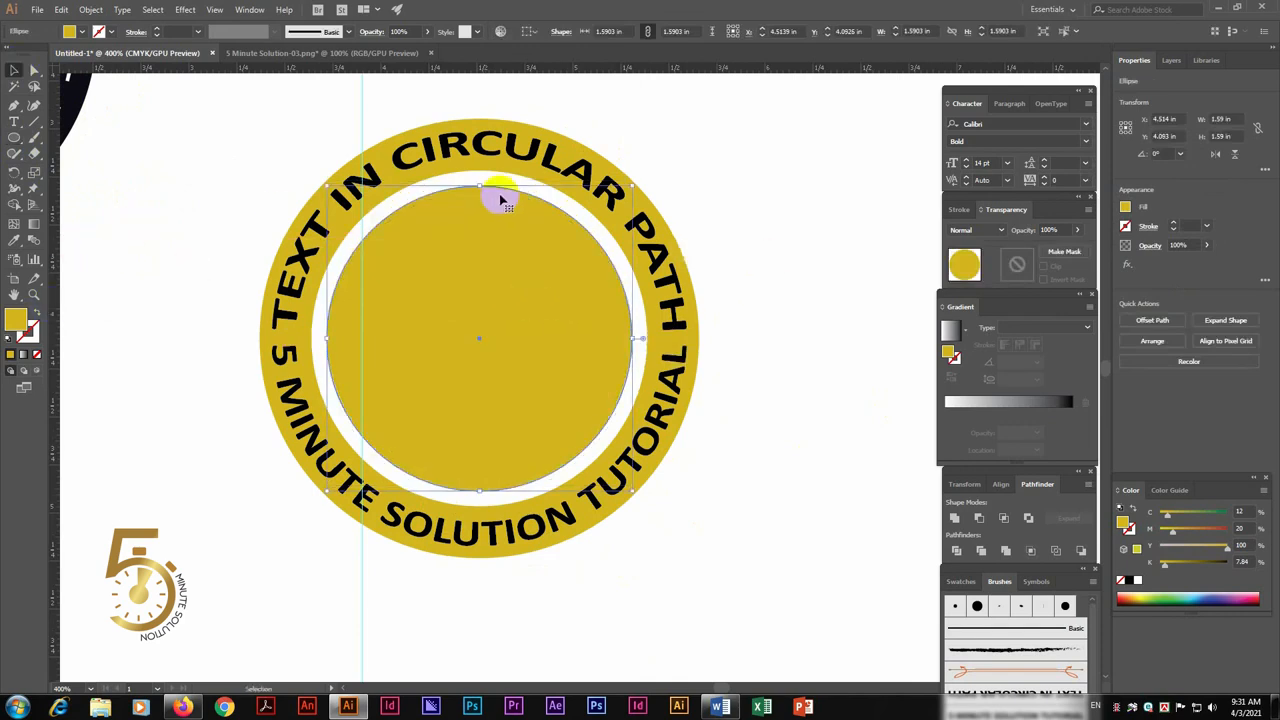
pyautogui.moveTo(483, 186); pyautogui.dragTo(485, 182)
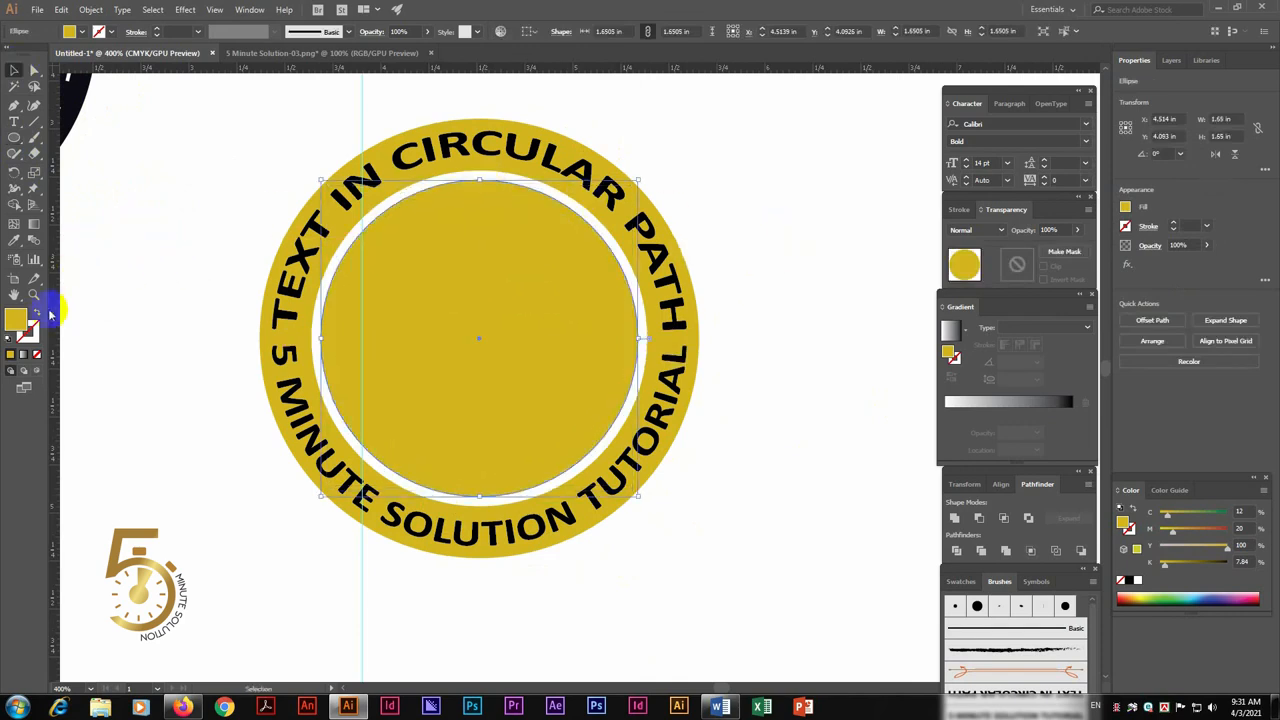
# Fill the inner circle with light green (C 45.49, M 0, Y 100, K 0) and send it behind the logo
pyautogui.click(1155, 595)
pyautogui.click(1141, 596)
pyautogui.click(1157, 595)
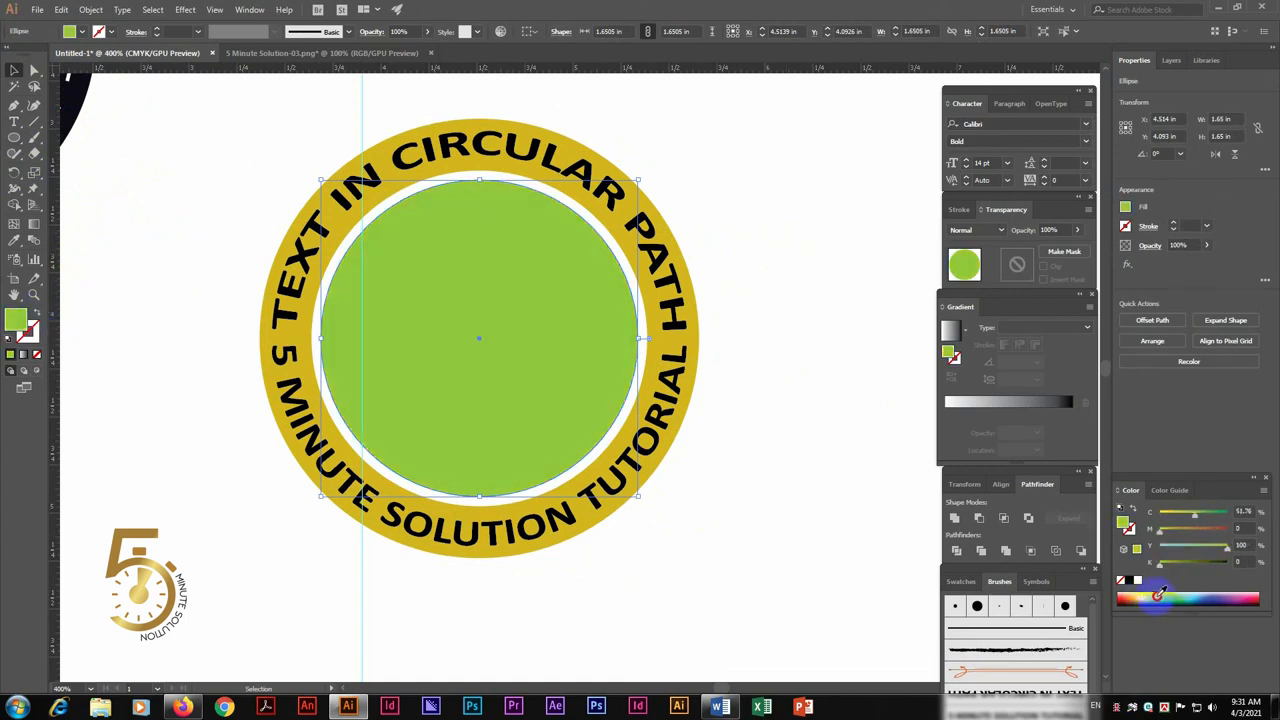
pyautogui.hotkey('ctrl', '[')
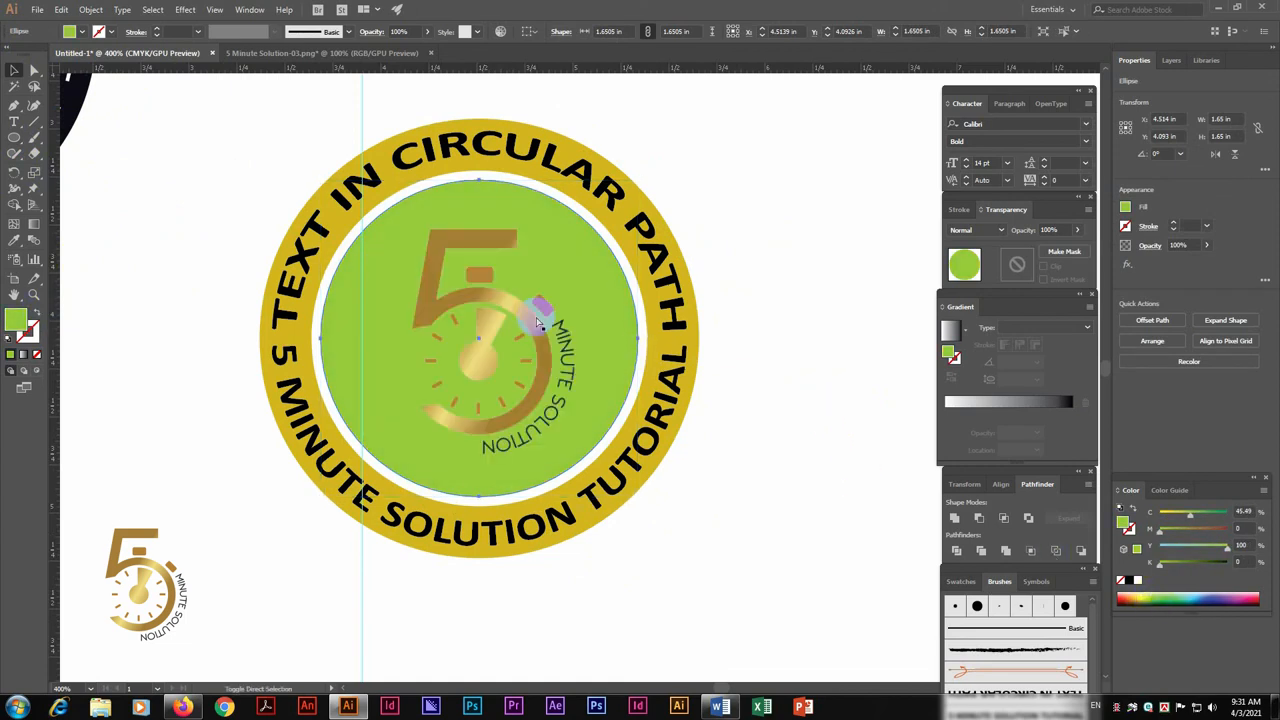
pyautogui.click(809, 263)
# Delete the gold stopwatch logo from the green circle
pyautogui.click(480, 304)
pyautogui.click(804, 226)
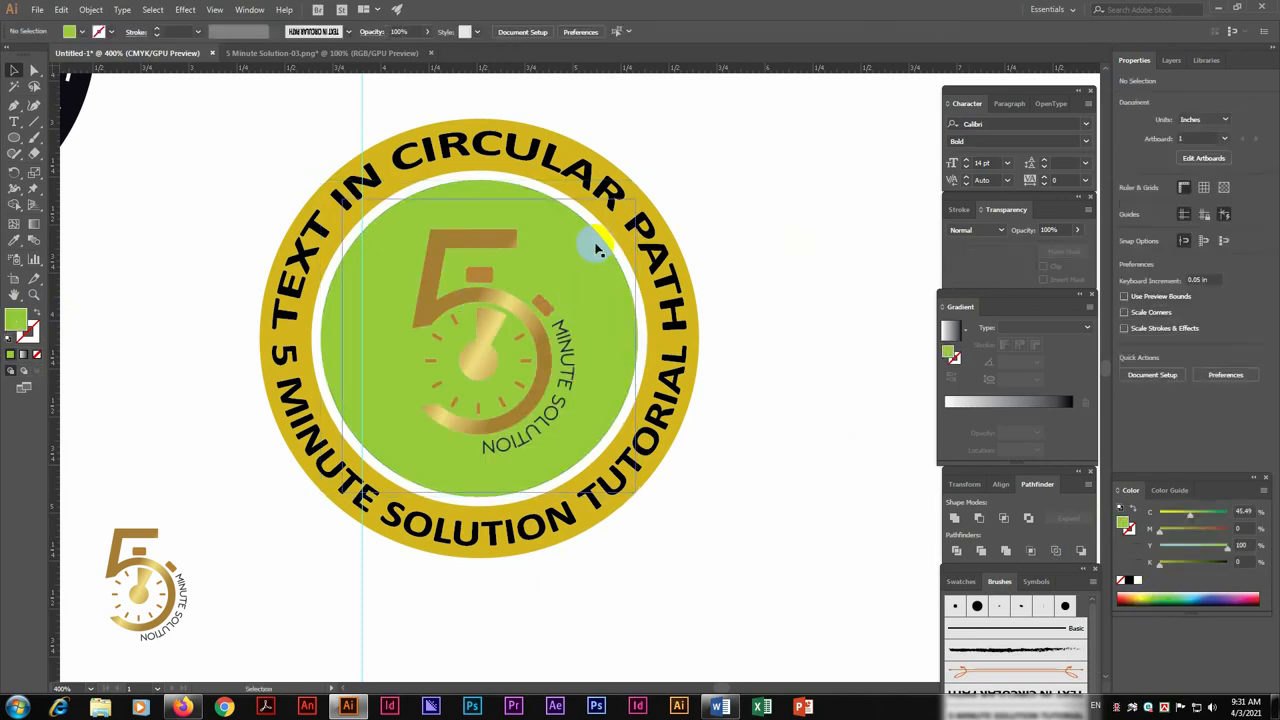
pyautogui.click(488, 307)
pyautogui.press('Delete')
# Open 5 Minute Solution-01.png, cut the black logo image from it, and close that file without saving
pyautogui.hotkey('ctrl', 'o')
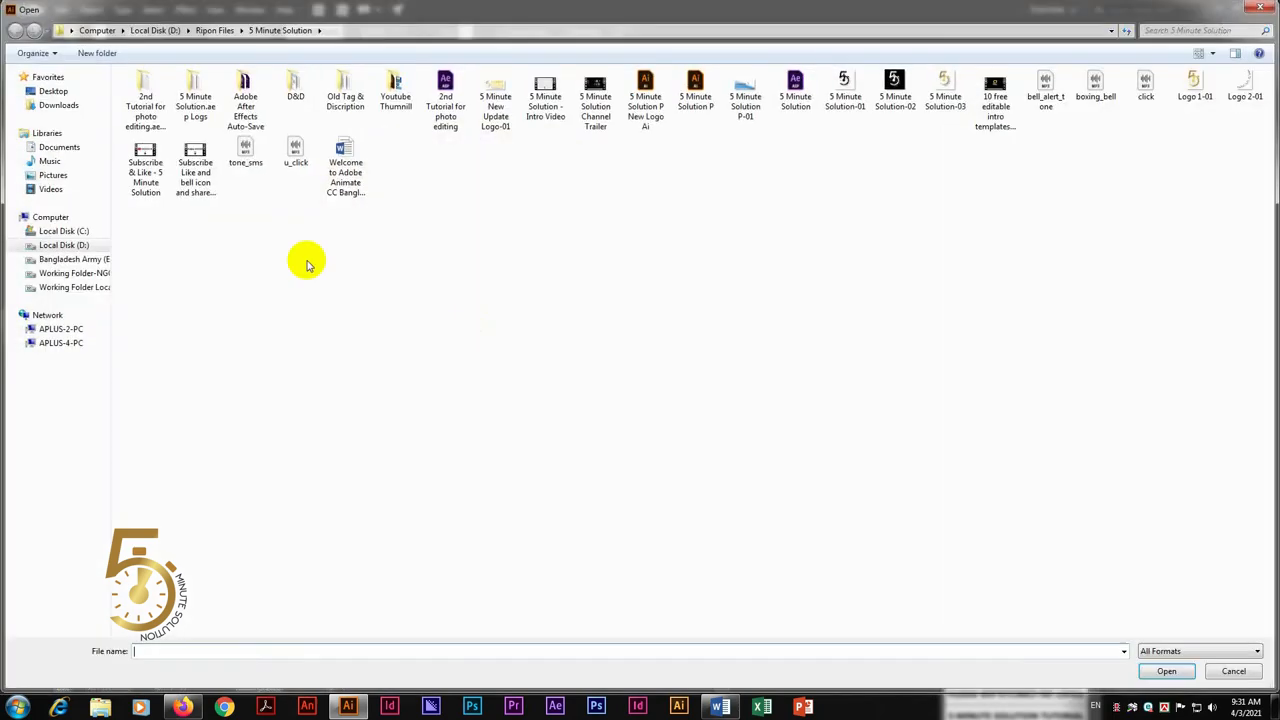
pyautogui.doubleClick(845, 91)
pyautogui.click(532, 334)
pyautogui.hotkey('ctrl', 'x')
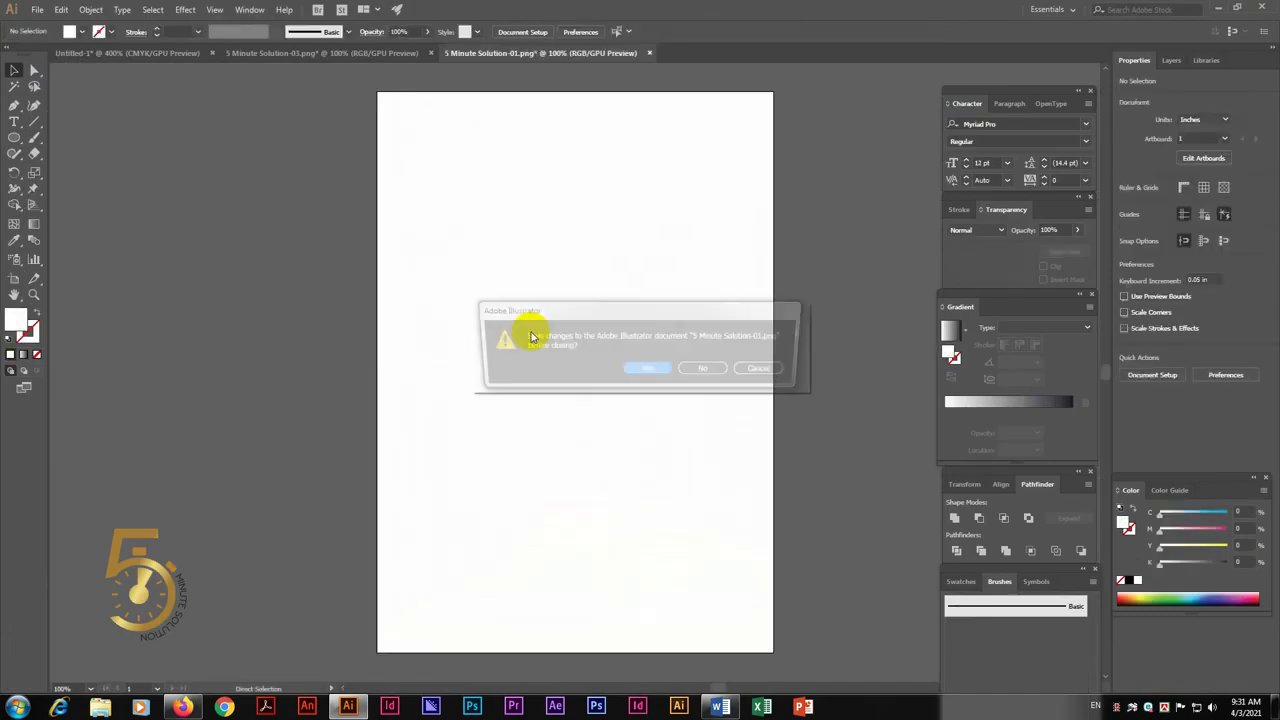
pyautogui.hotkey('ctrl', 'w')
pyautogui.click(708, 372)
# Paste the black stopwatch logo into the badge document and scale it uniformly to 50%
pyautogui.hotkey('ctrl', 'v')
pyautogui.press('s')
pyautogui.press('Return')
pyautogui.write('50')
pyautogui.press('Return')
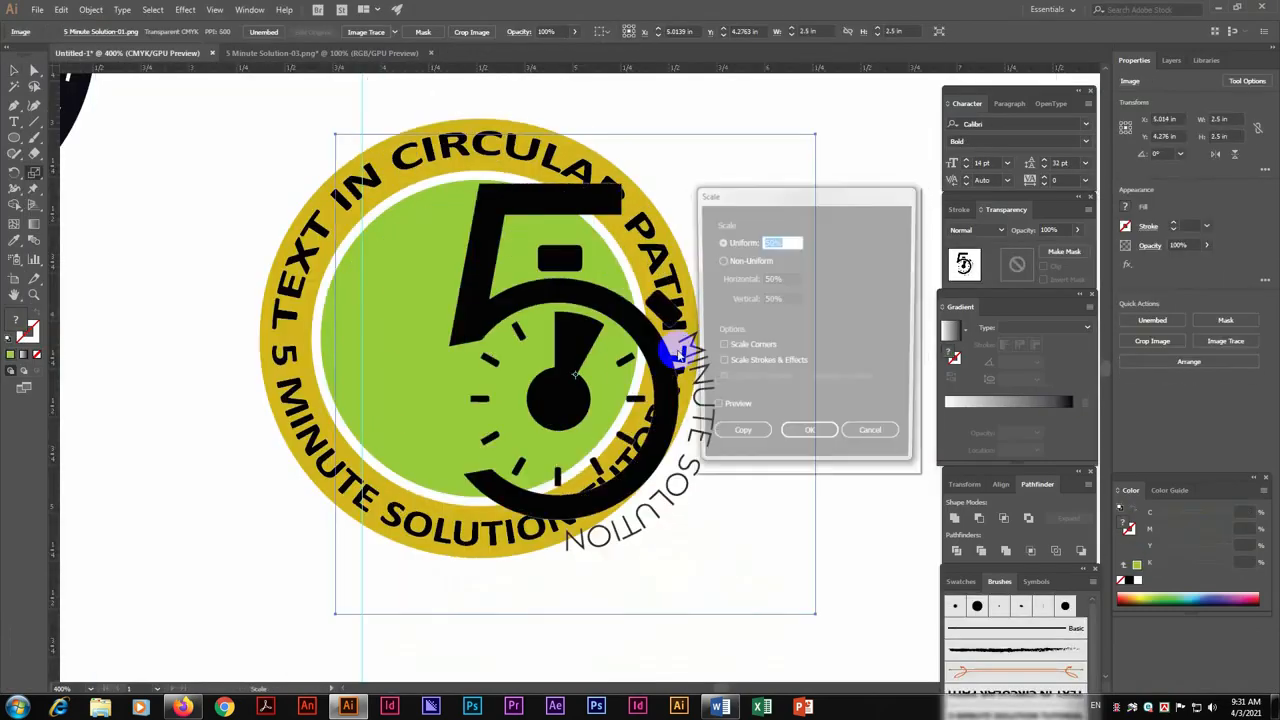
pyautogui.press('Return')
pyautogui.press('Return')
# Enlarge the black logo slightly, centre it in the green circle, and deselect it
pyautogui.moveTo(532, 334); pyautogui.dragTo(473, 276)
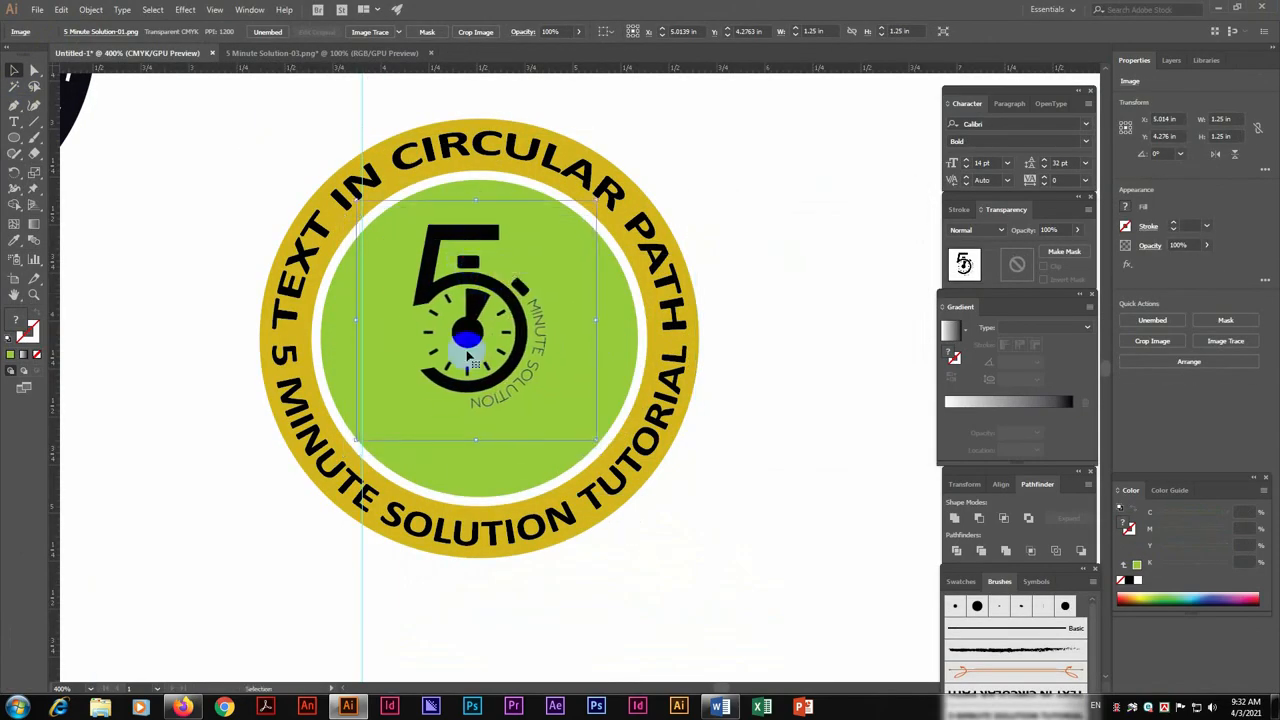
pyautogui.moveTo(475, 440); pyautogui.dragTo(477, 501)
pyautogui.moveTo(498, 366); pyautogui.dragTo(526, 317)
pyautogui.click(780, 340)
pyautogui.hotkey('ctrl', '-')
pyautogui.hotkey('ctrl', '-')
pyautogui.moveTo(566, 409); pyautogui.dragTo(540, 423)
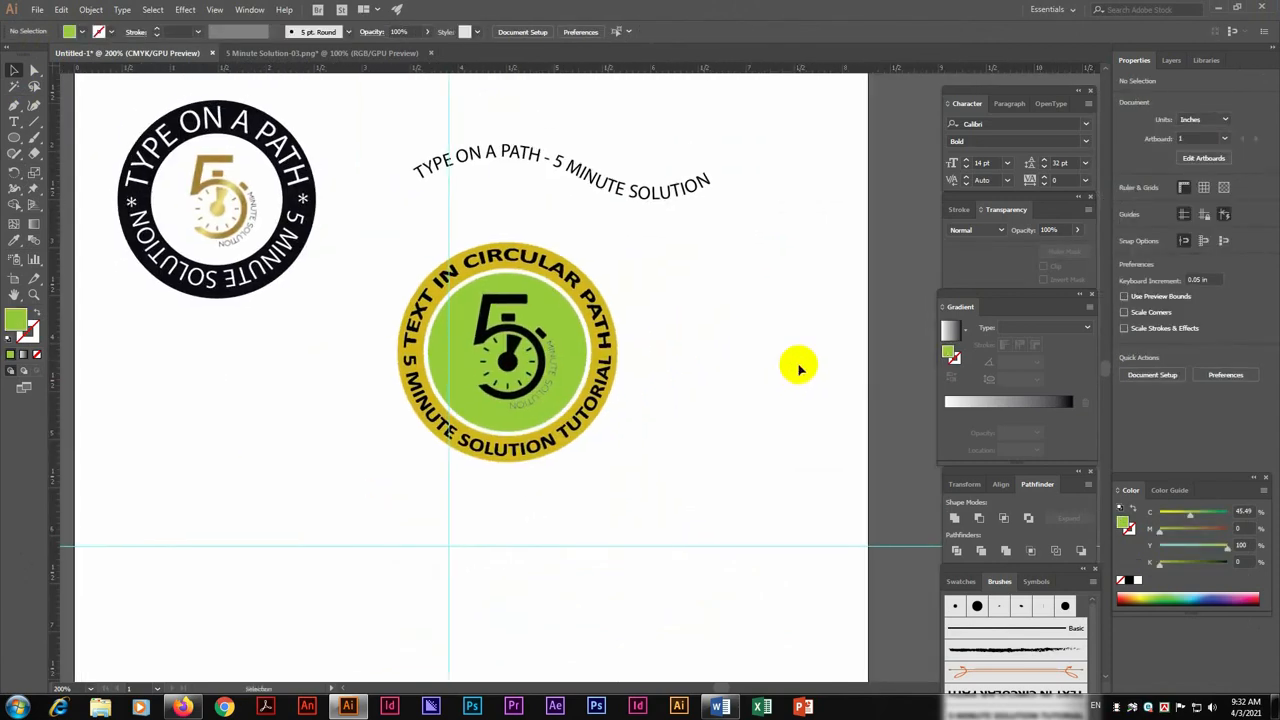
pyautogui.scroll(2, 340, 195)
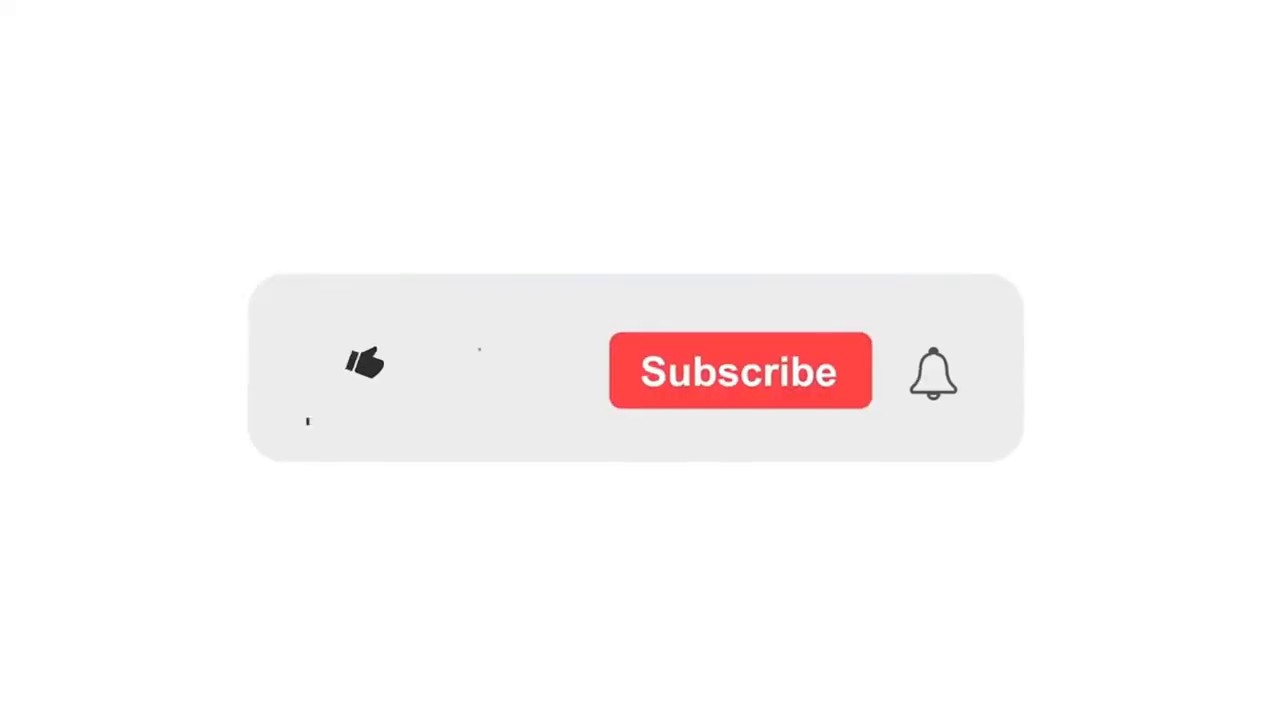